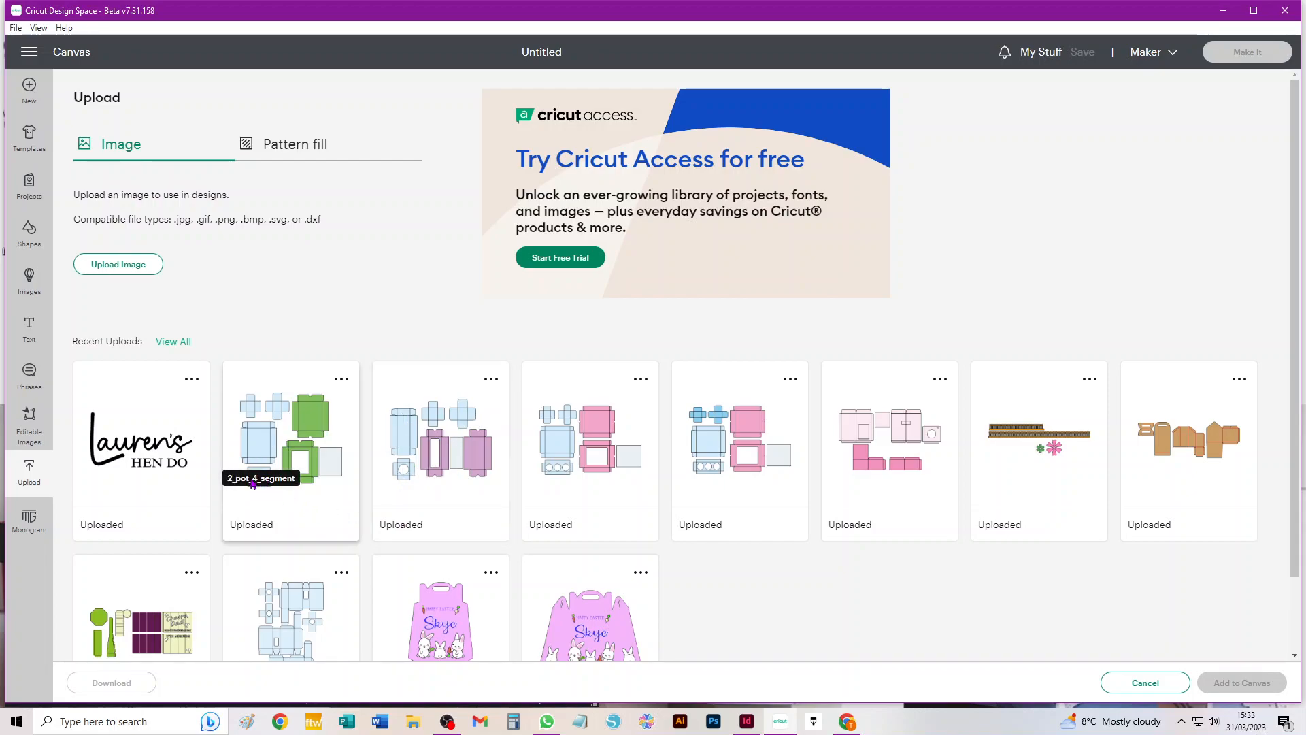
# Step: Add the recently uploaded blue and purple 1_pot_2_segment box template to the canvas
pyautogui.click(461, 446)
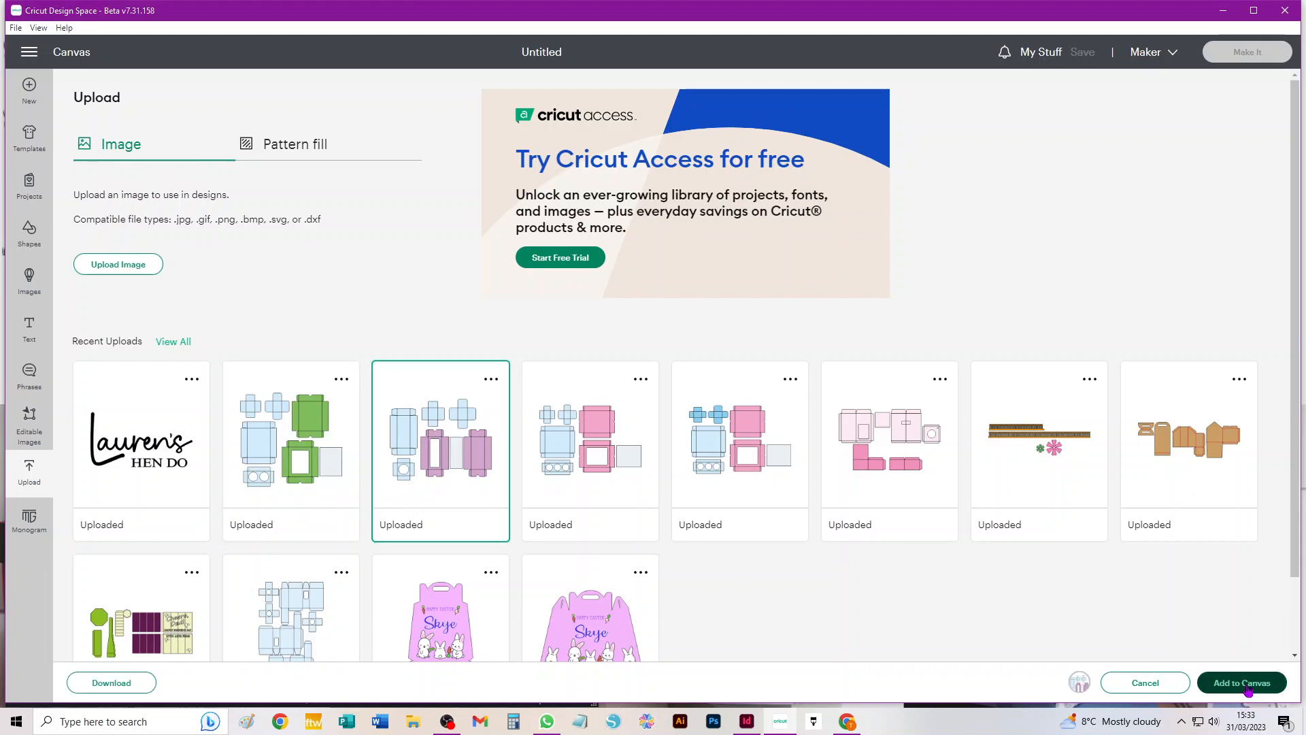
pyautogui.click(1245, 683)
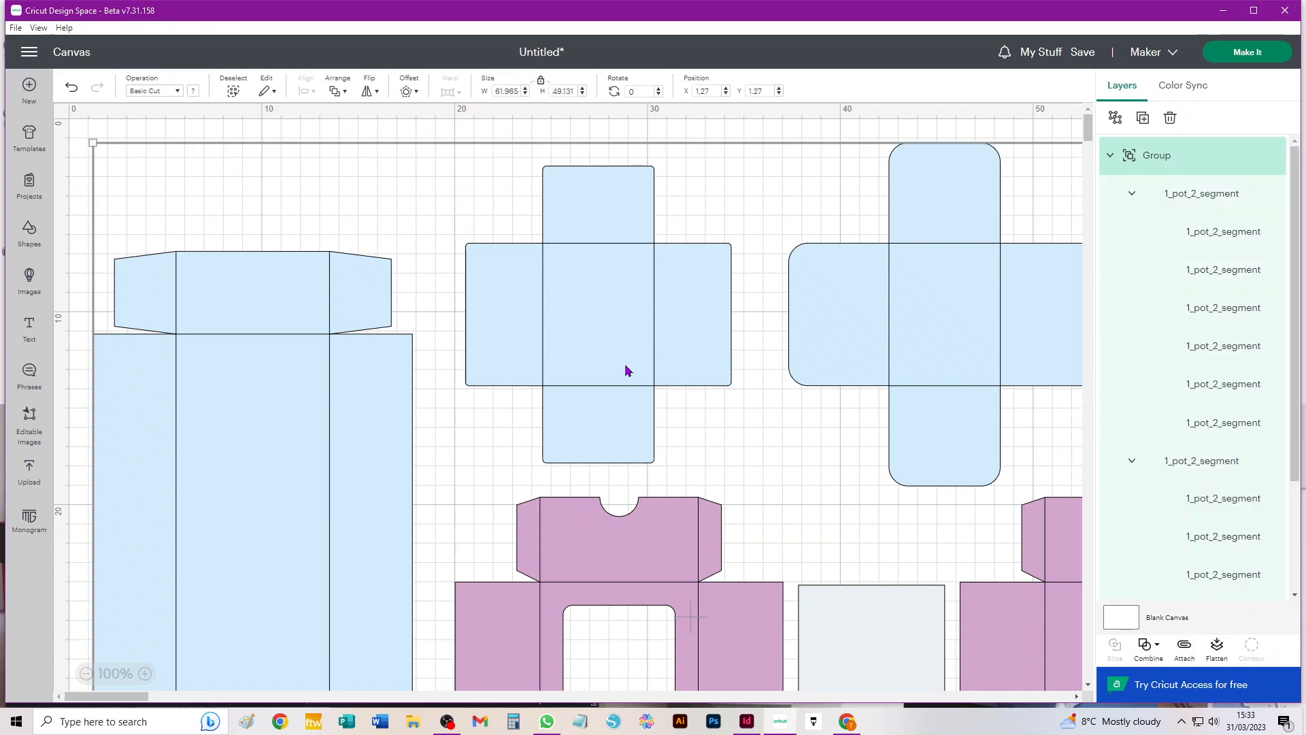
pyautogui.scroll(-1, 626, 361)
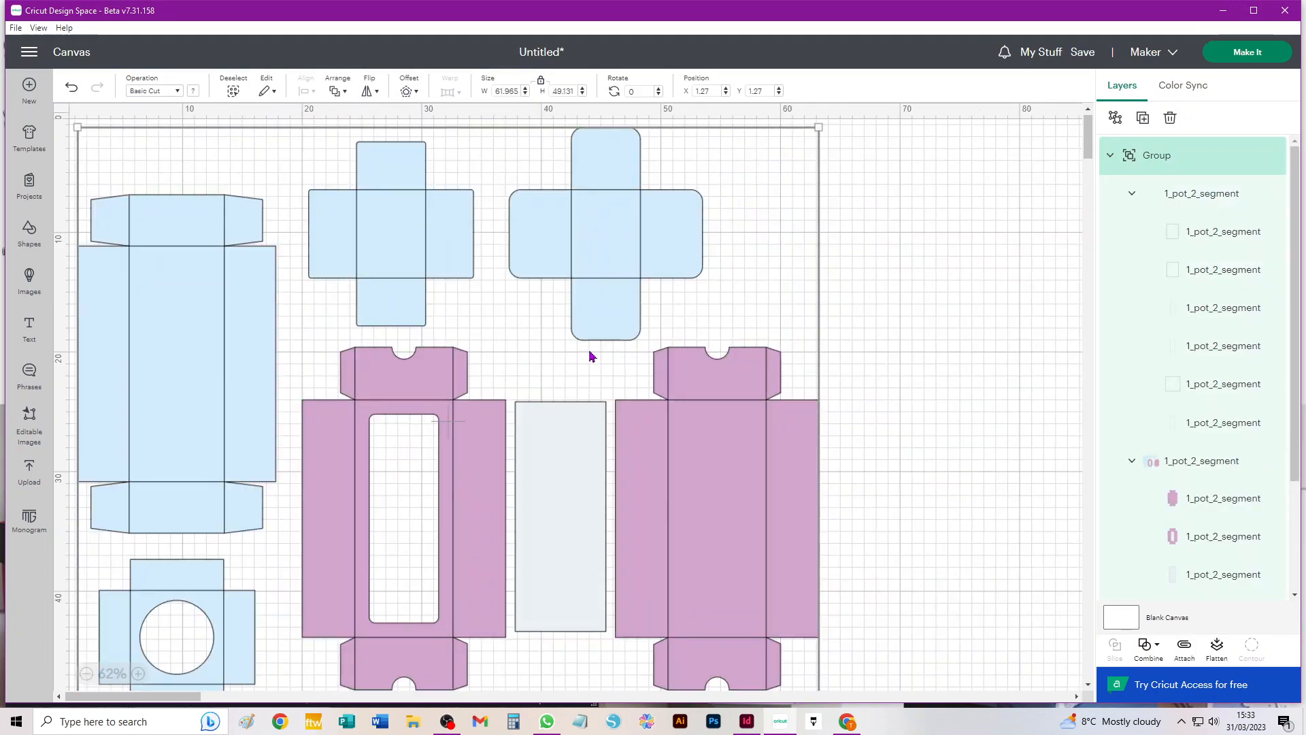
pyautogui.scroll(-1, 656, 332)
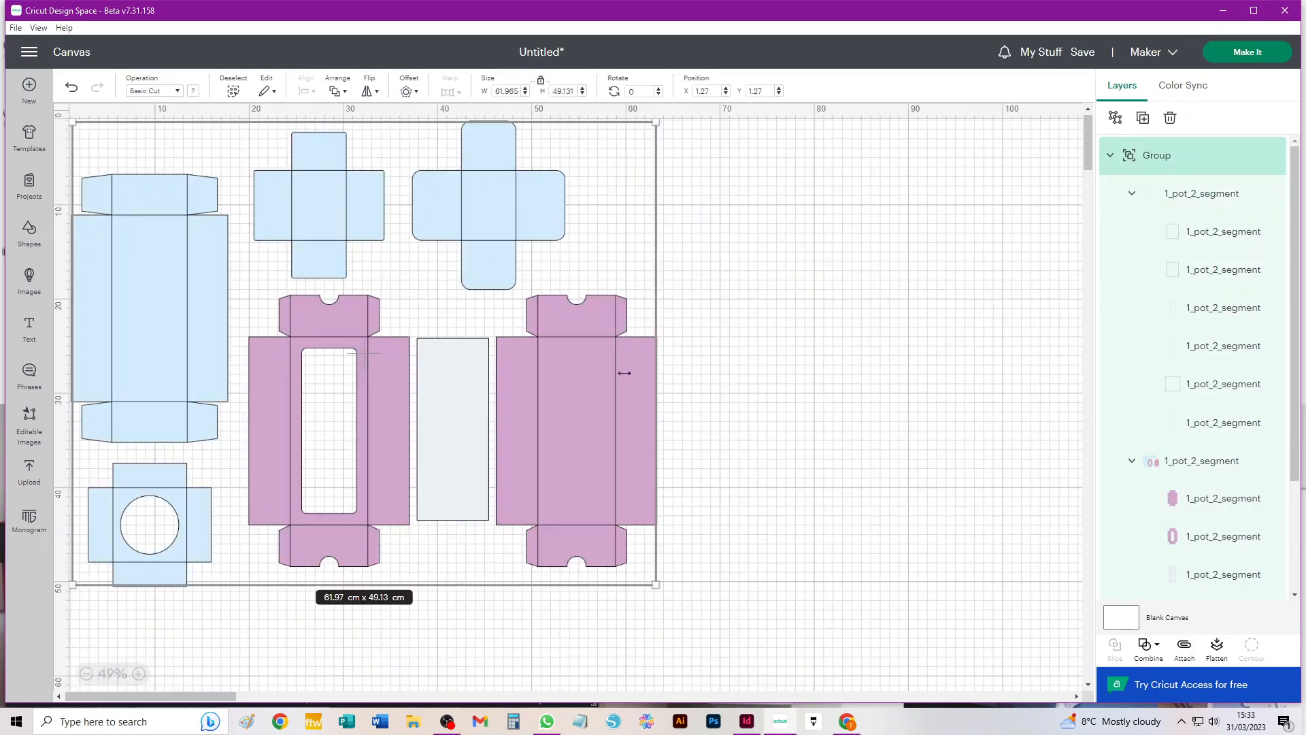
pyautogui.click(844, 368)
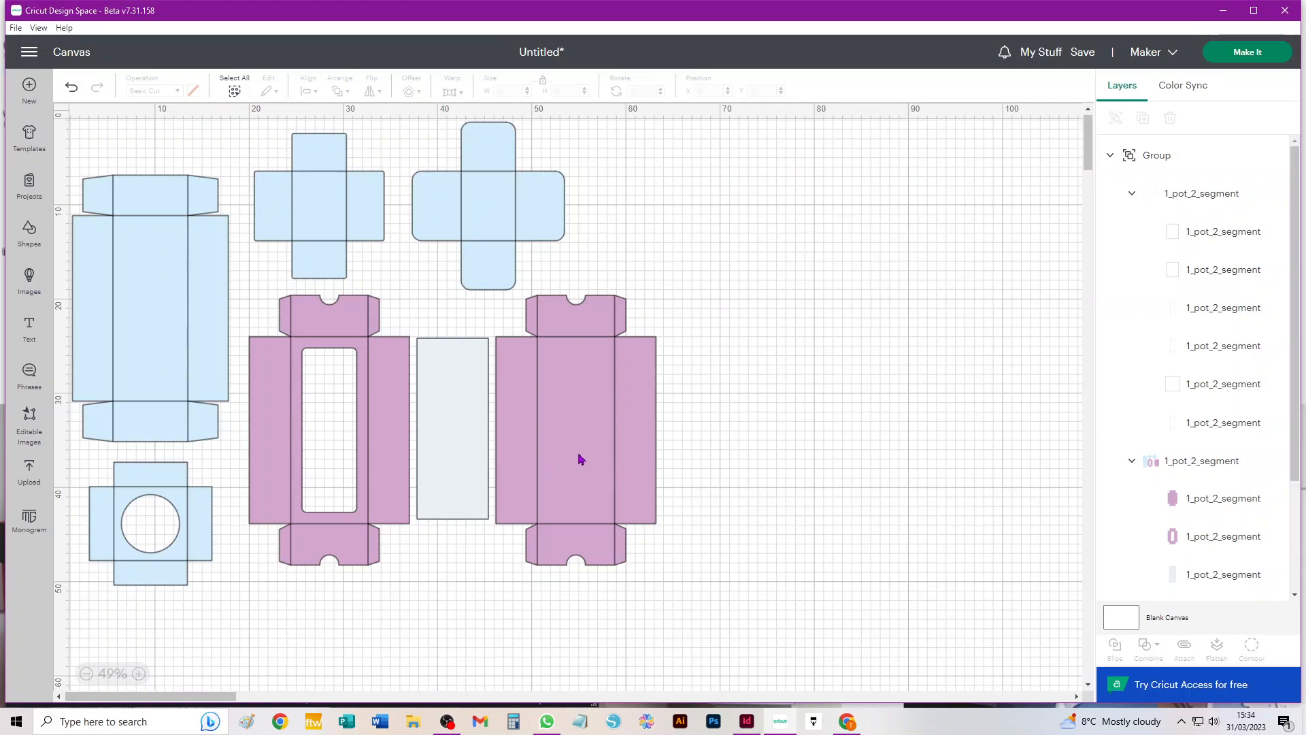
# Step: Move the whole box template to about X 19.8, Y 4.5 cm on the canvas
pyautogui.click(375, 459)
pyautogui.moveTo(391, 427); pyautogui.dragTo(569, 457)
pyautogui.click(932, 347)
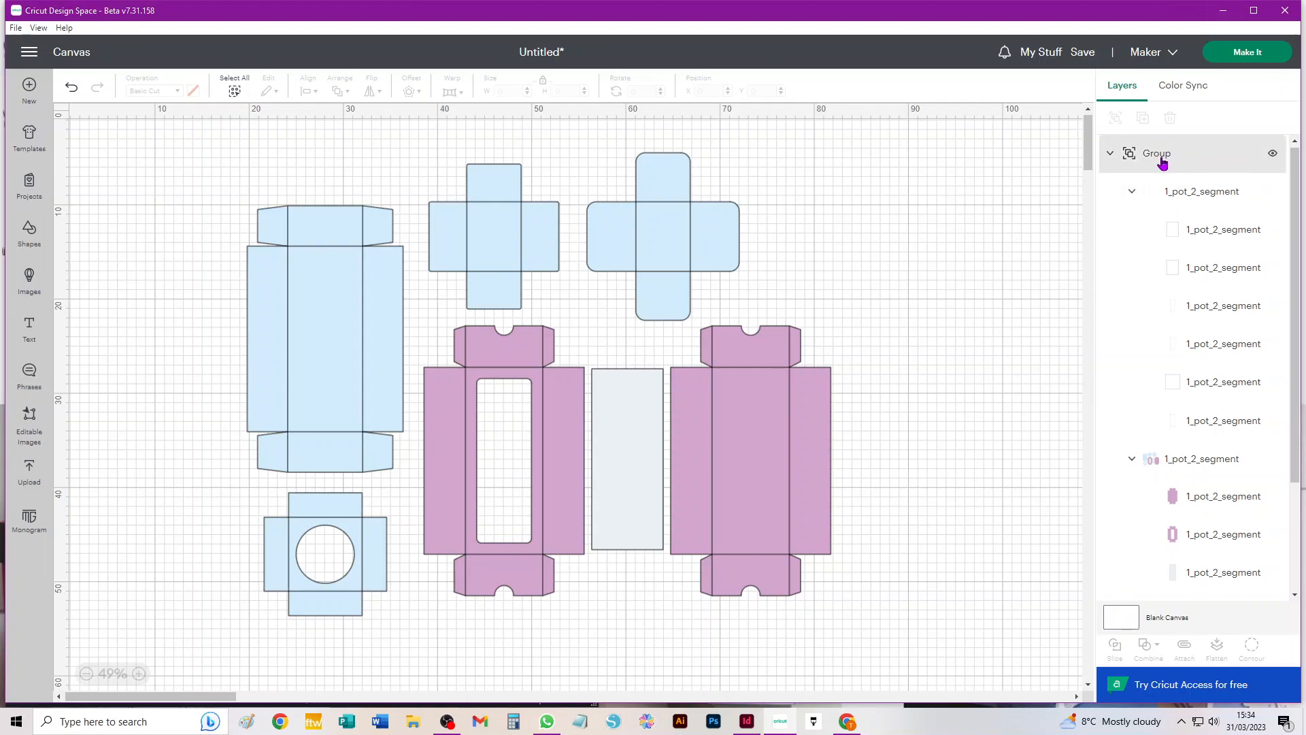
pyautogui.click(1110, 155)
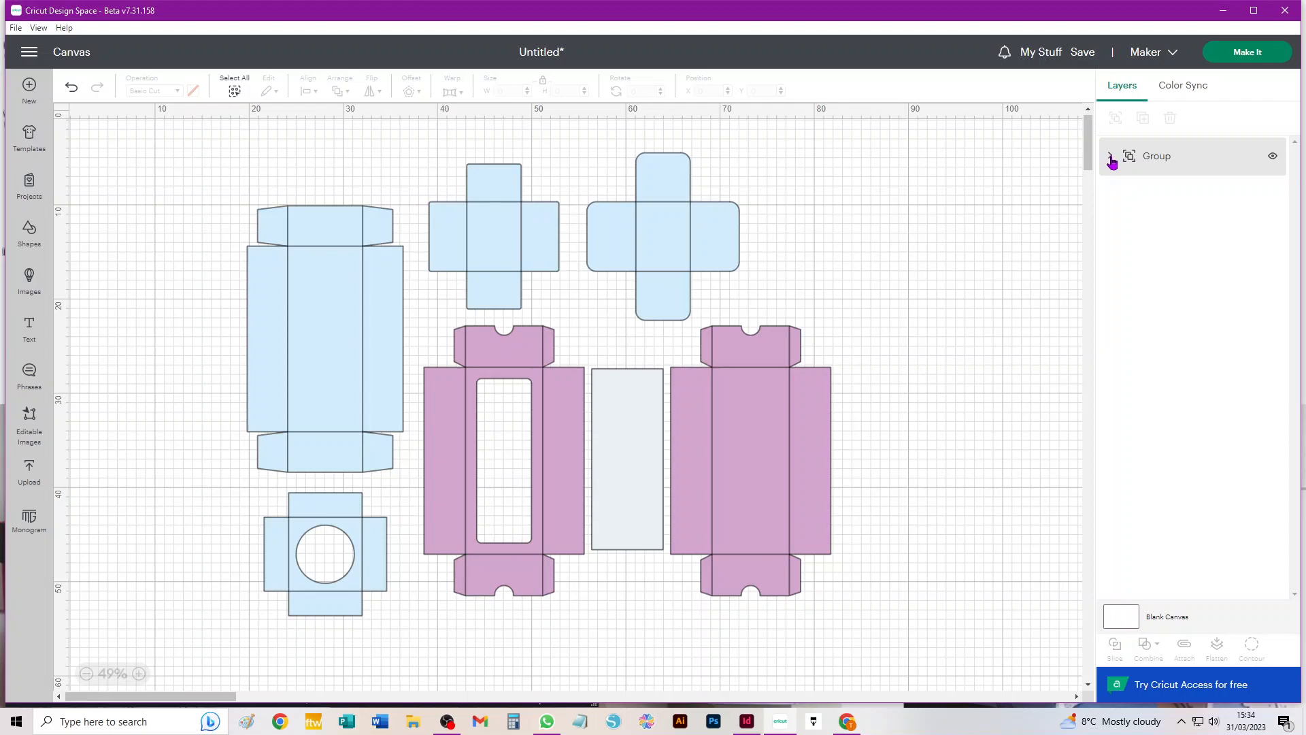
pyautogui.click(1110, 156)
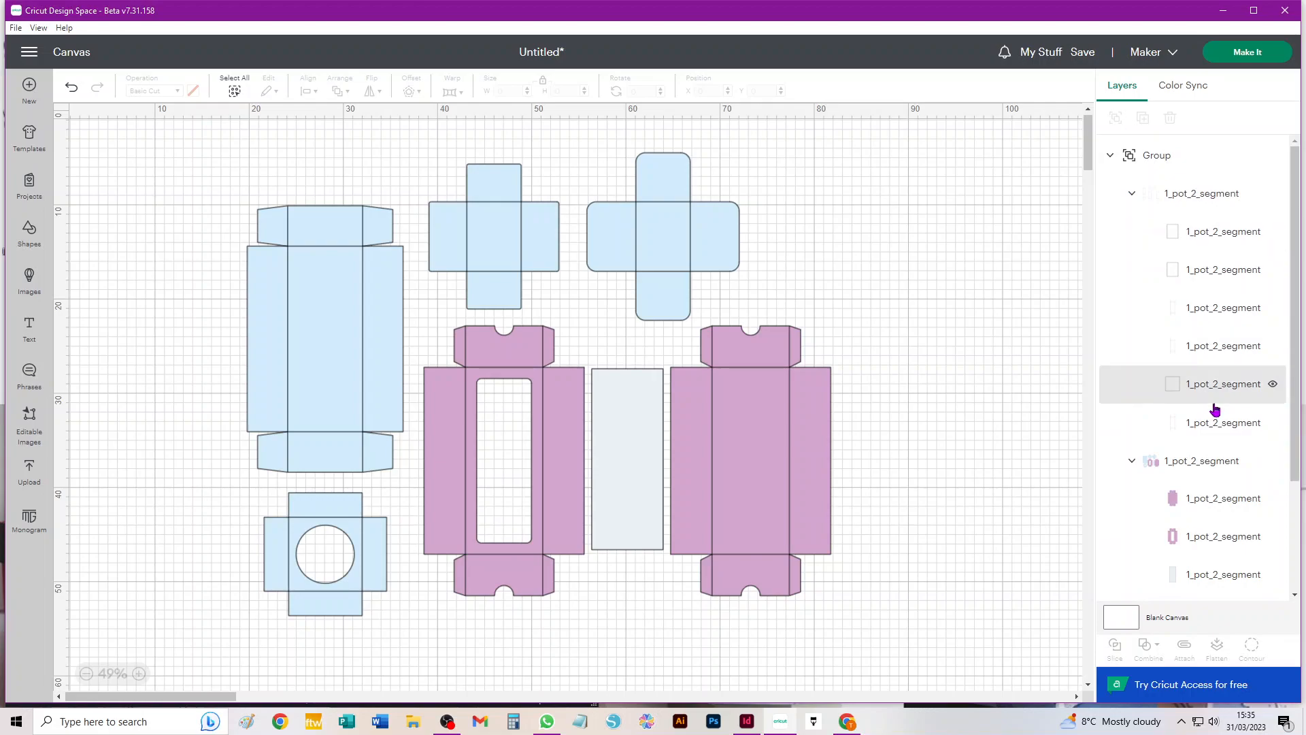
pyautogui.click(1132, 460)
pyautogui.click(1131, 461)
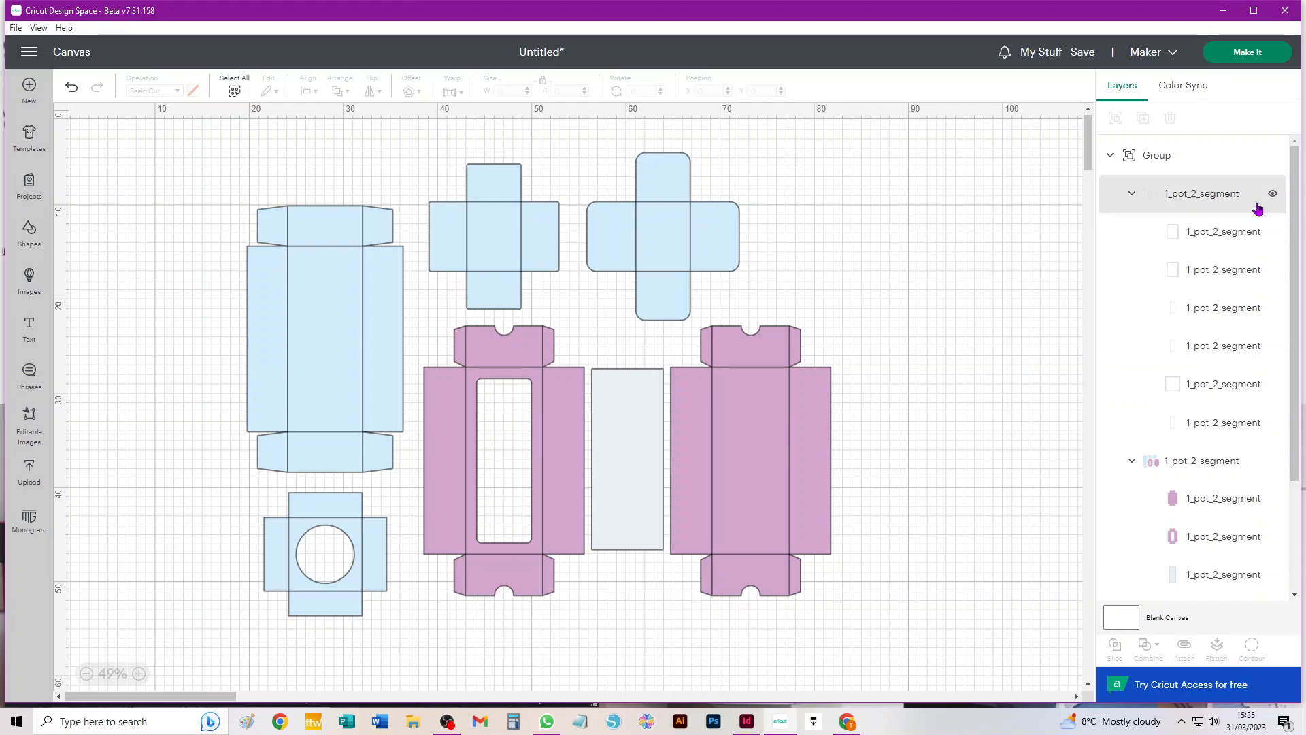
# Step: Change the operation of the template's fold-line subgroup from Basic Cut to Score
pyautogui.click(1220, 201)
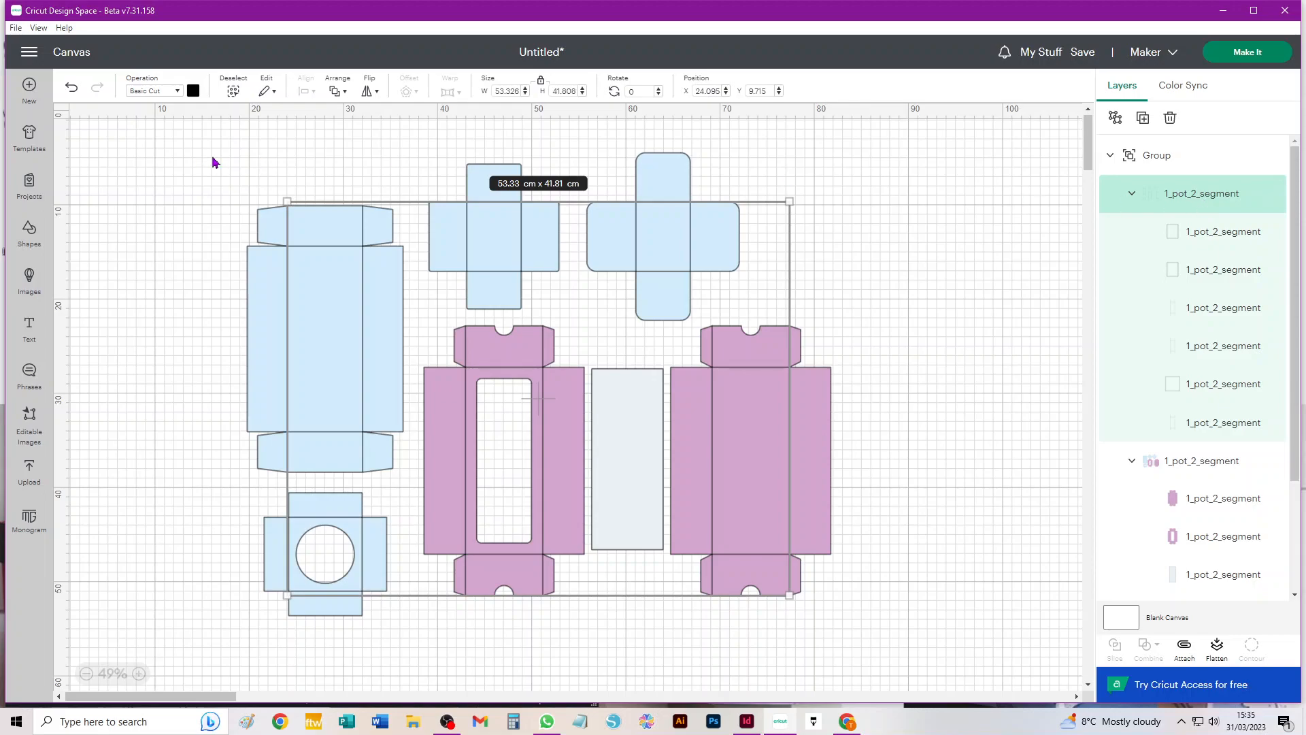
pyautogui.click(147, 93)
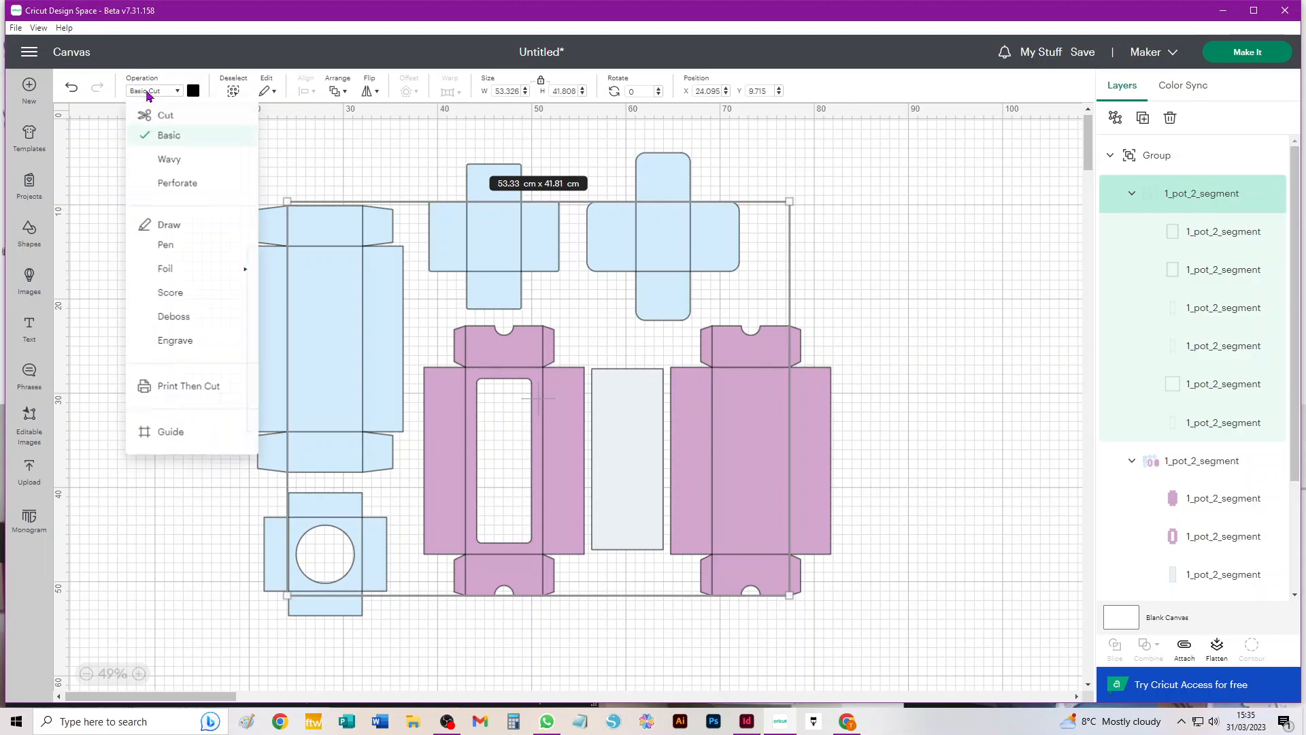
pyautogui.click(170, 300)
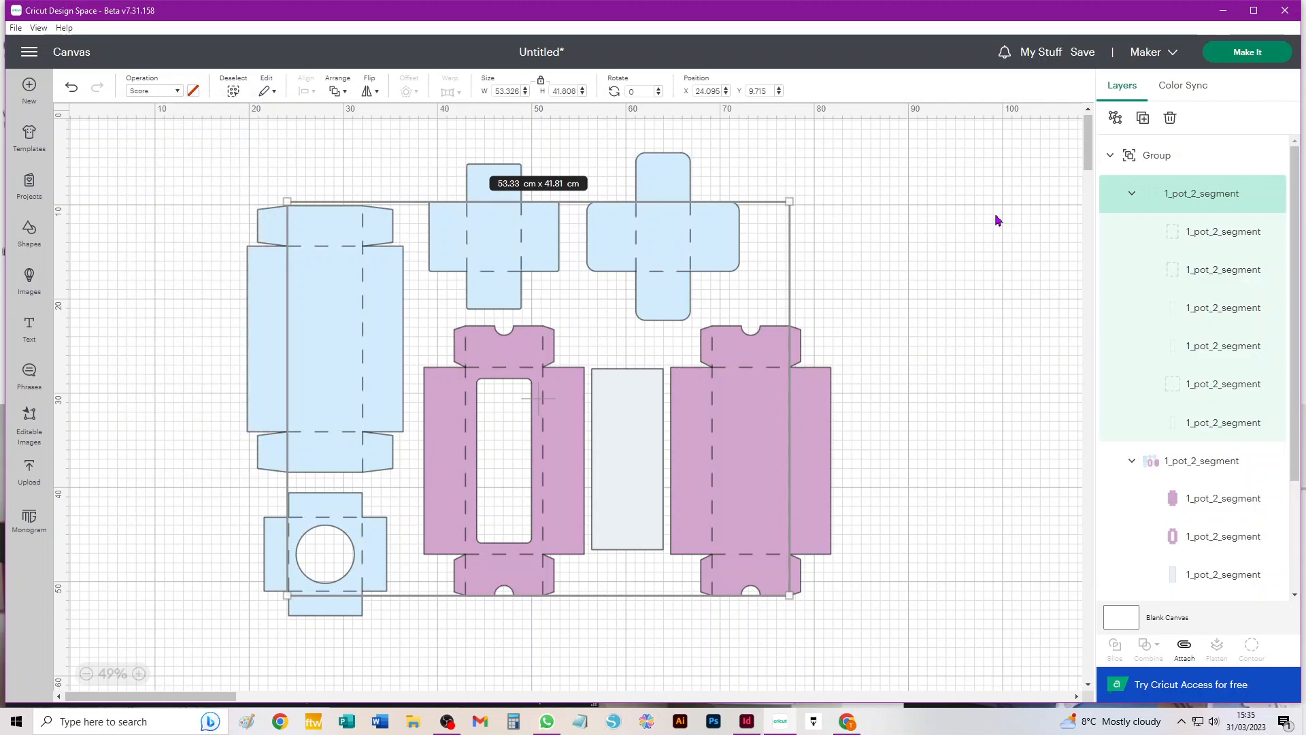
pyautogui.click(940, 205)
pyautogui.moveTo(993, 162); pyautogui.dragTo(170, 631)
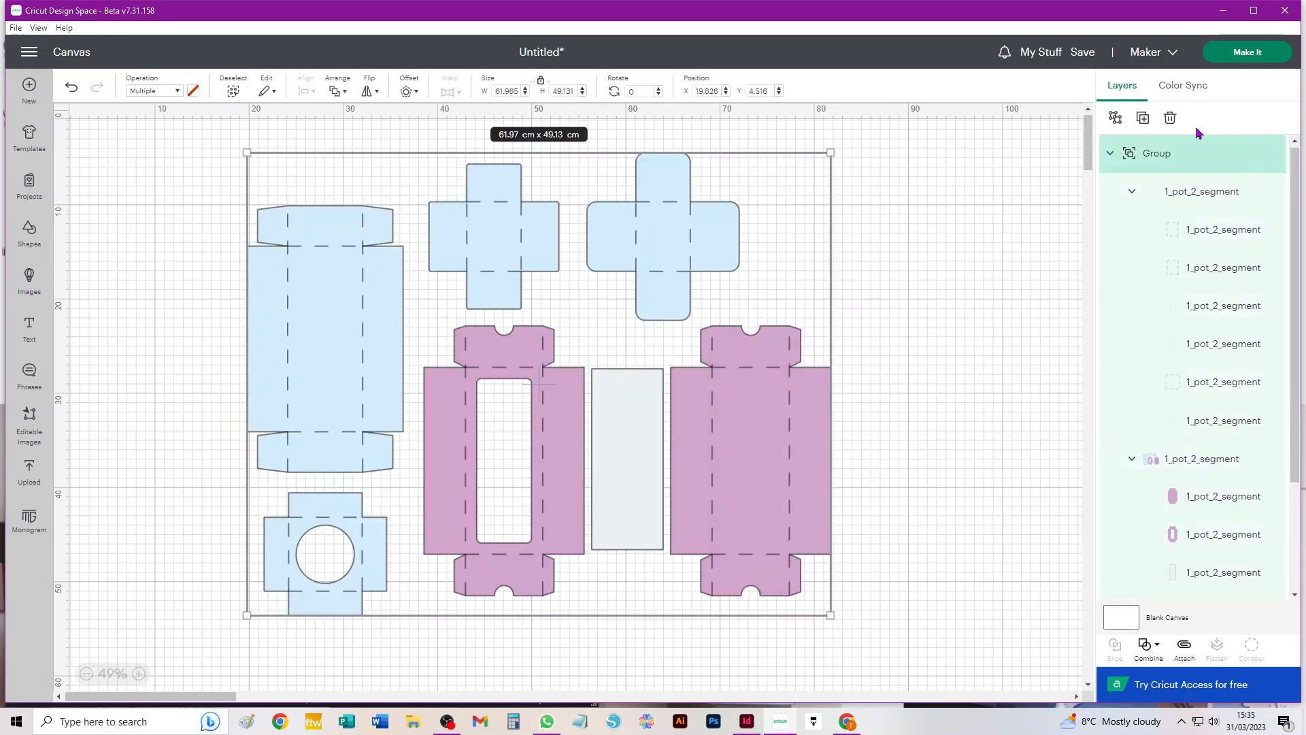
# Step: Ungroup the template's outer group, then undo both the ungrouping and the Score change
pyautogui.click(1174, 199)
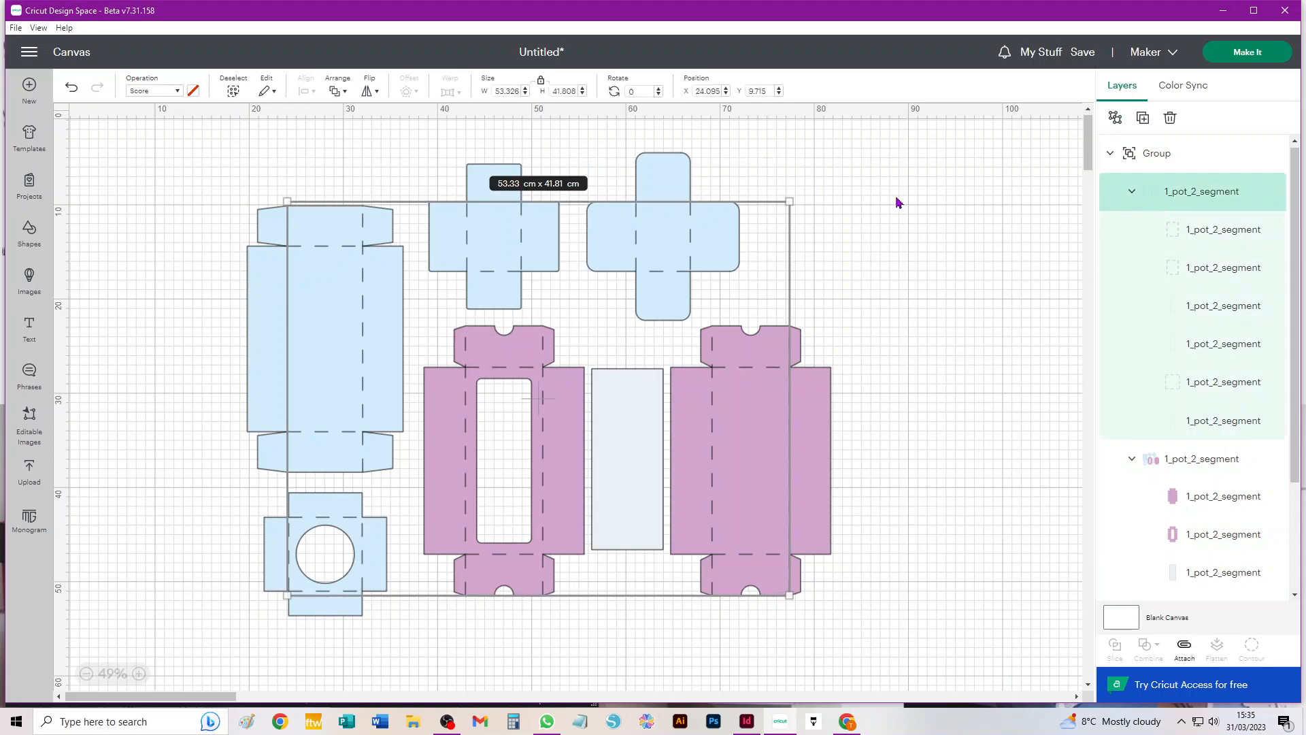
pyautogui.click(1116, 119)
pyautogui.click(916, 241)
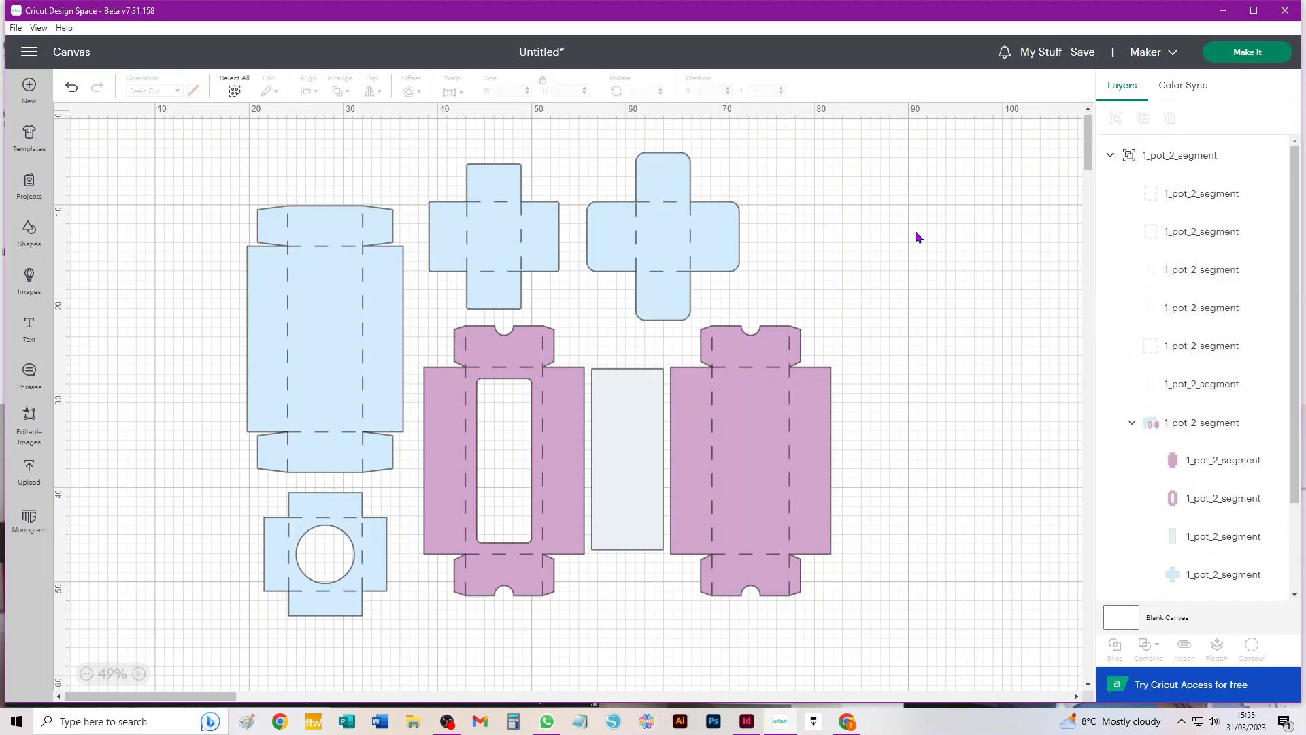
pyautogui.click(72, 88)
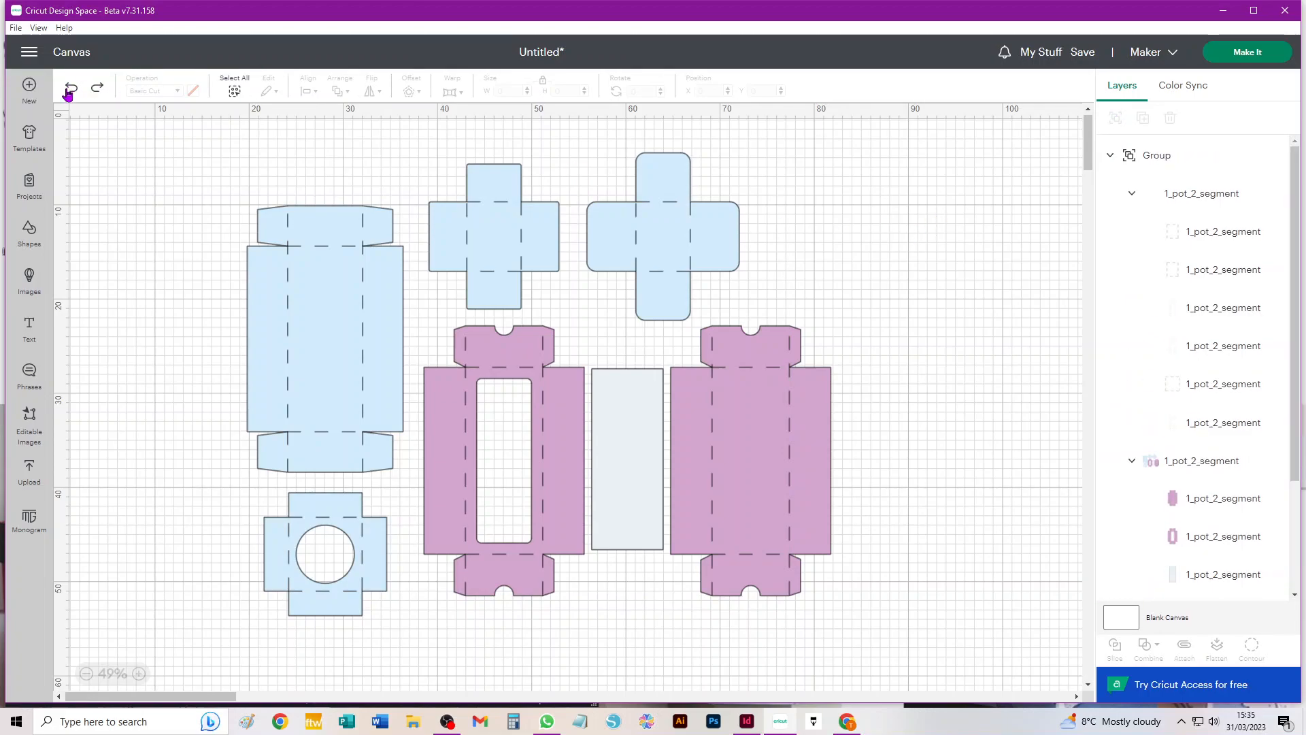
pyautogui.click(70, 89)
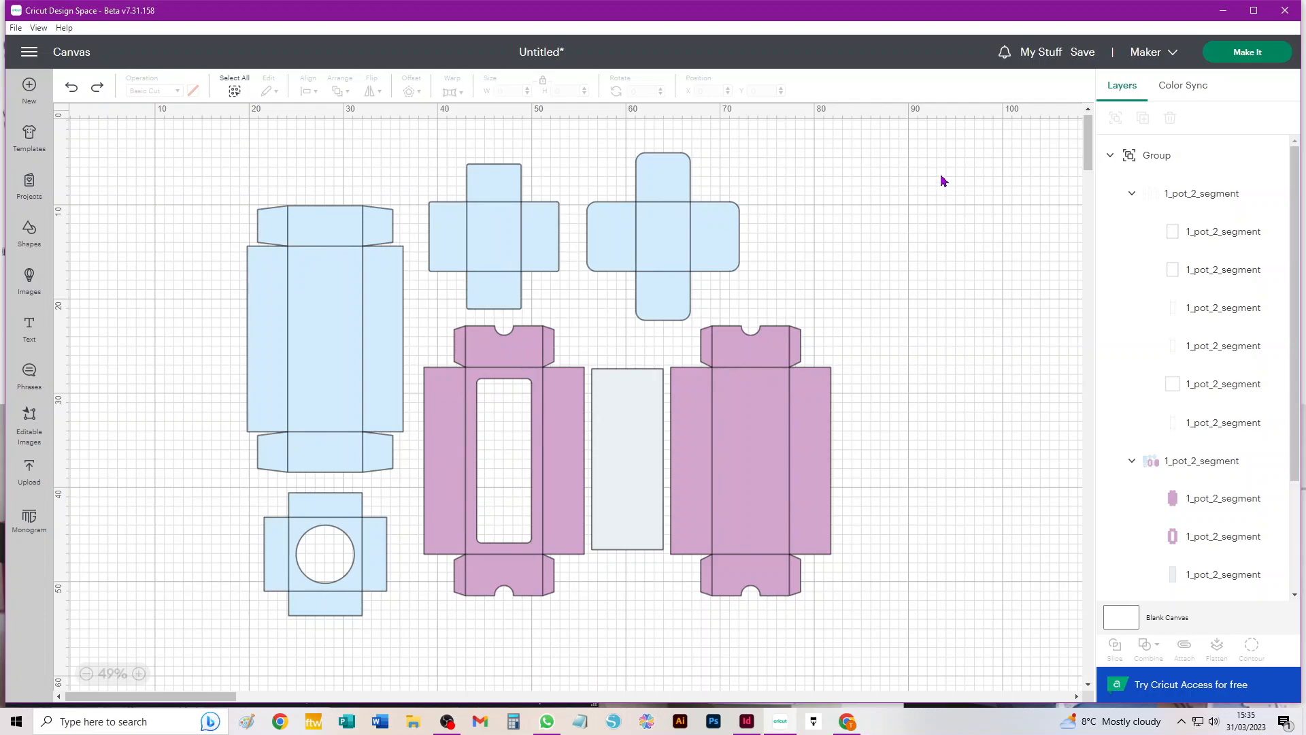
# Step: Set the operation of the fold-line subgroup to Score
pyautogui.click(1218, 196)
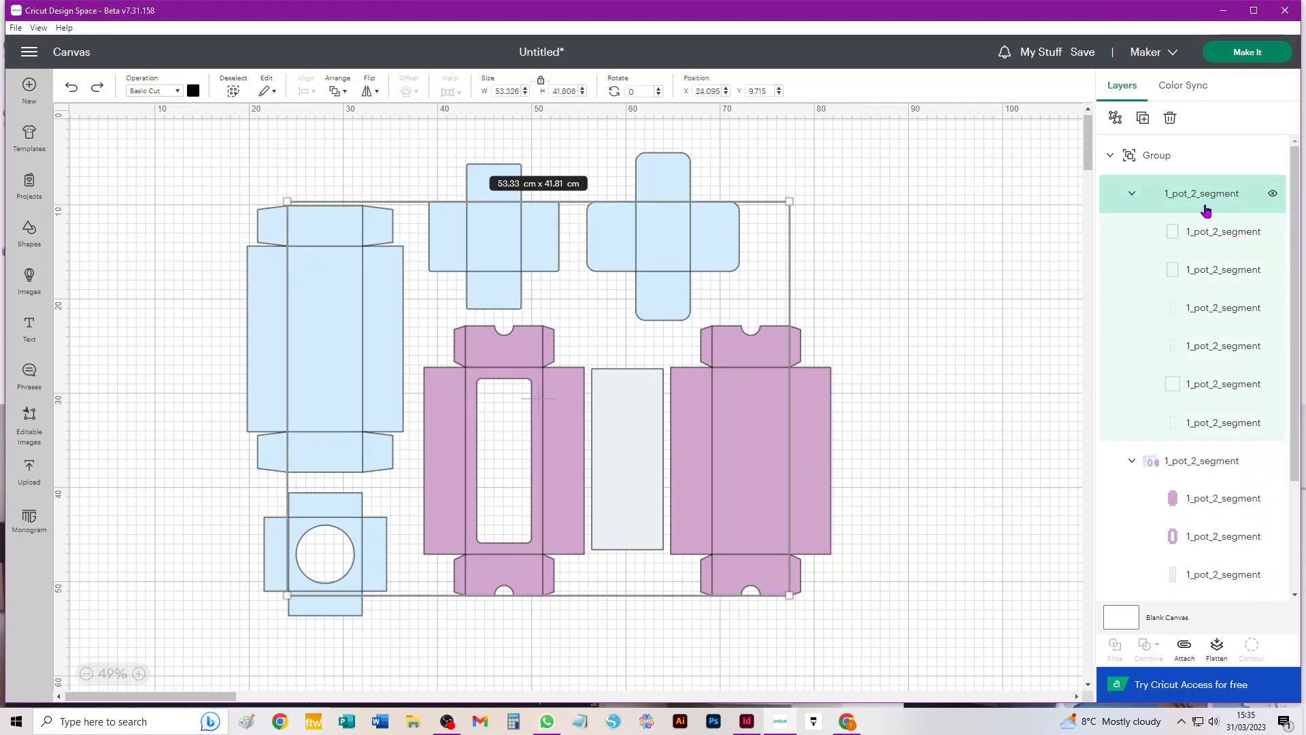
pyautogui.click(141, 93)
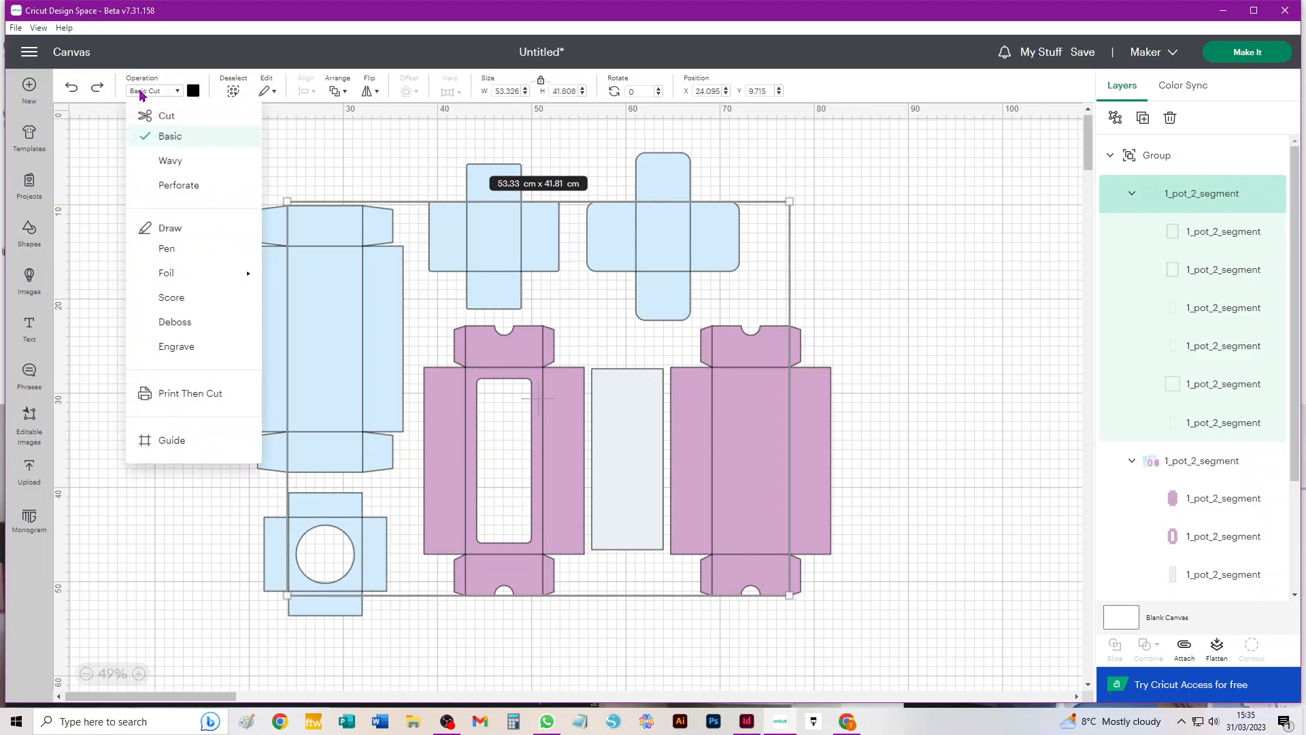
pyautogui.click(172, 298)
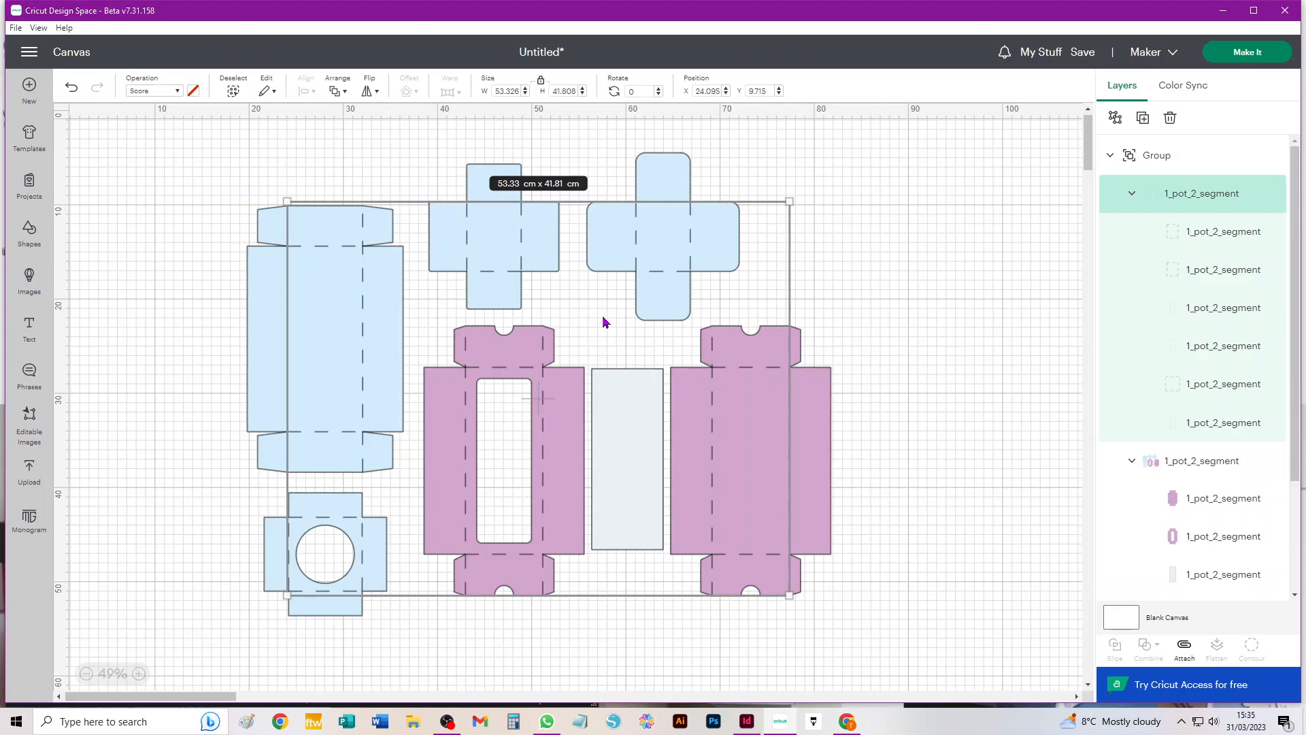
# Step: Ungroup the fold lines, the cut pieces and the remaining parent group so every template part is a separate layer
pyautogui.click(1115, 120)
pyautogui.click(1000, 218)
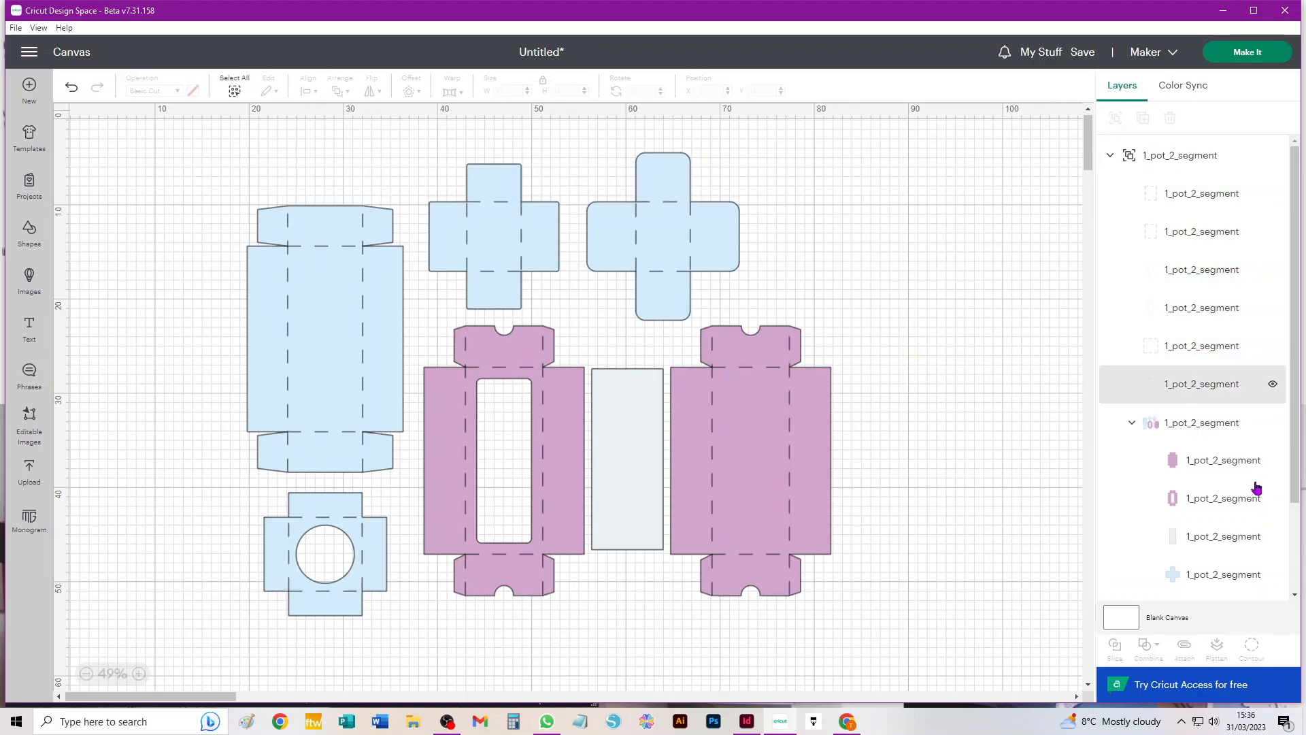
pyautogui.click(1210, 424)
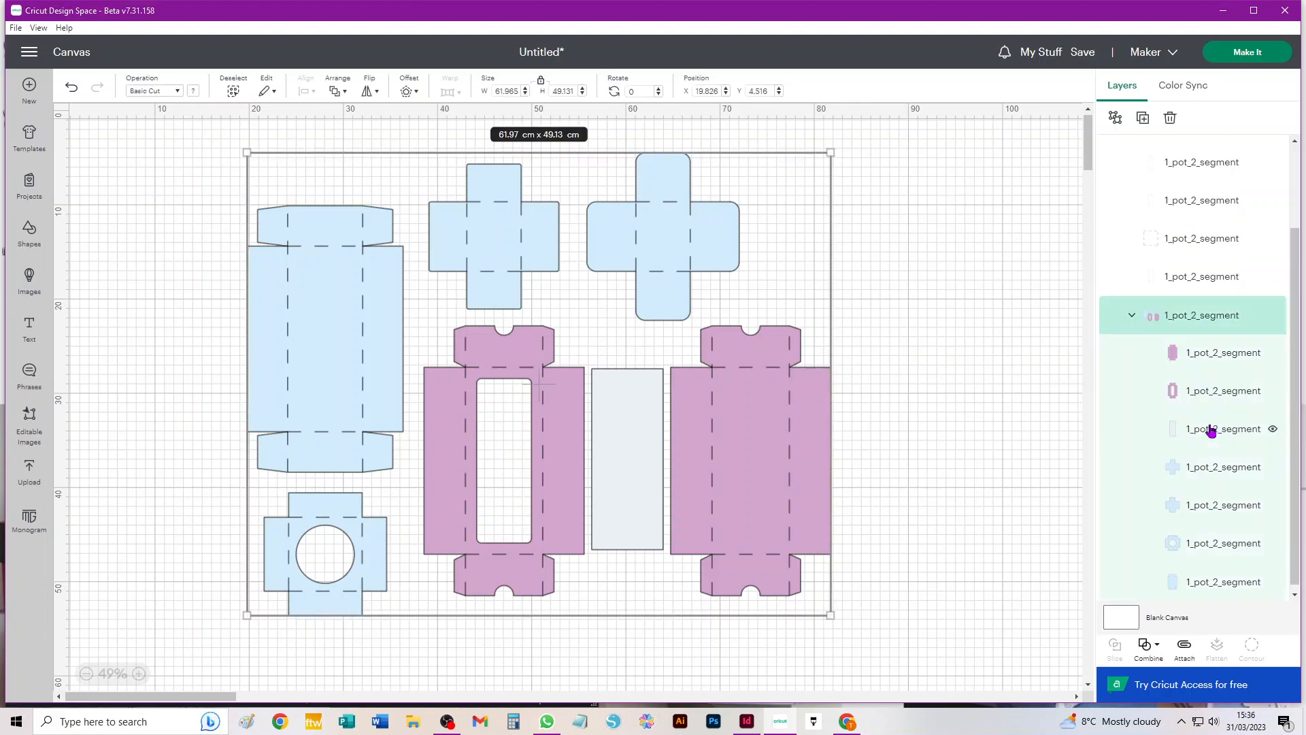
pyautogui.click(1117, 121)
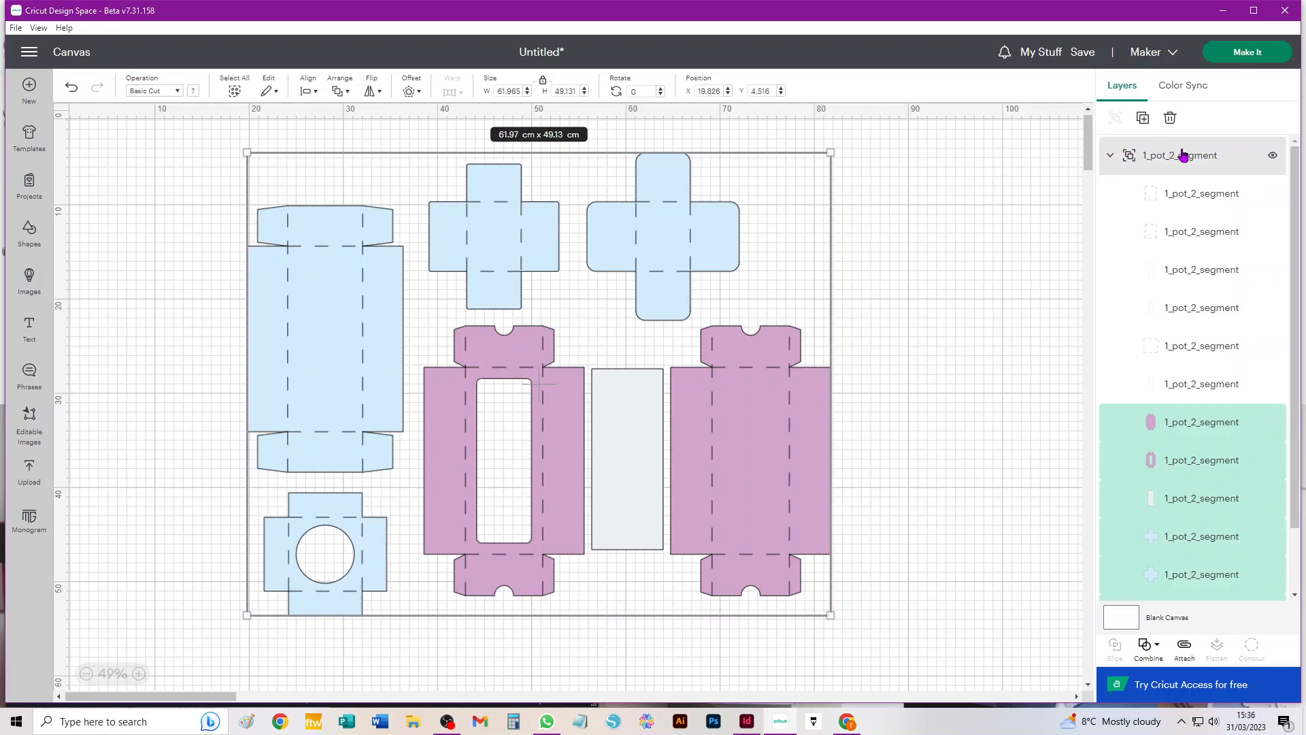
pyautogui.click(1183, 155)
pyautogui.click(1112, 121)
pyautogui.click(933, 215)
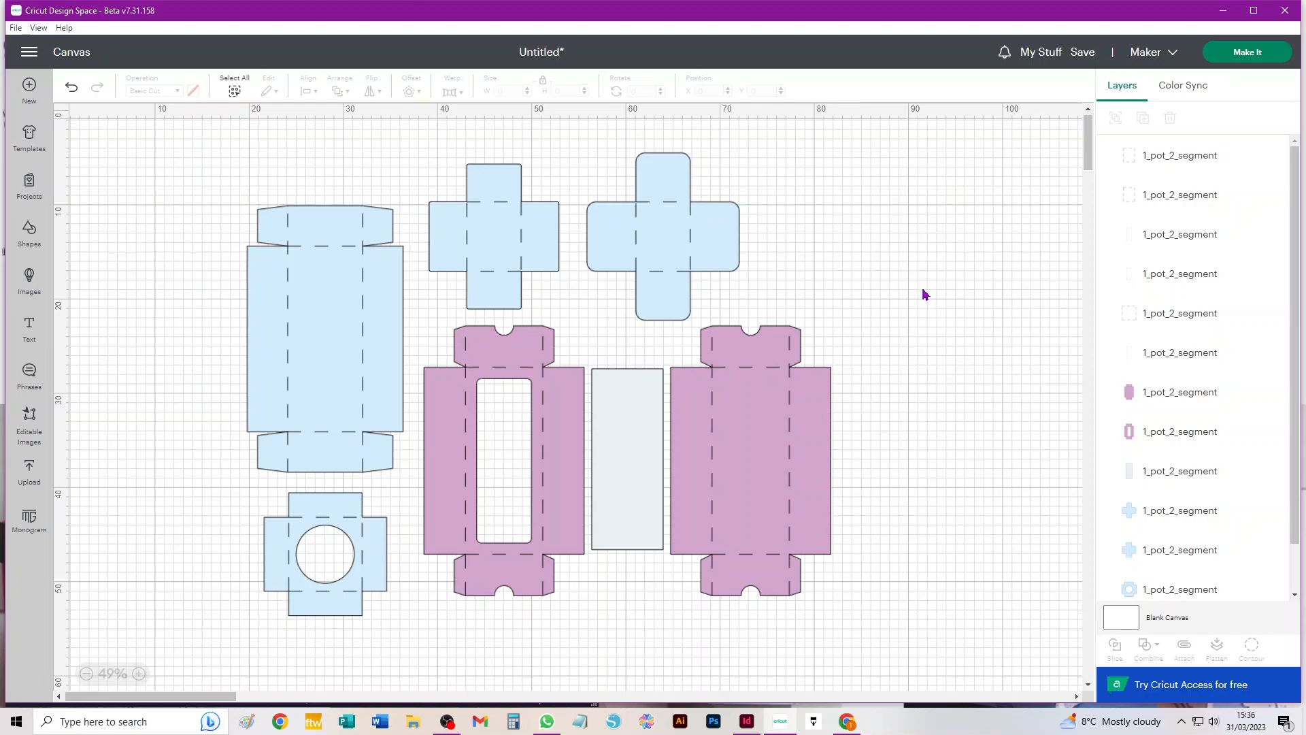
# Step: Preview how the project is laid out on the cutting mats and return to the canvas
pyautogui.click(1224, 56)
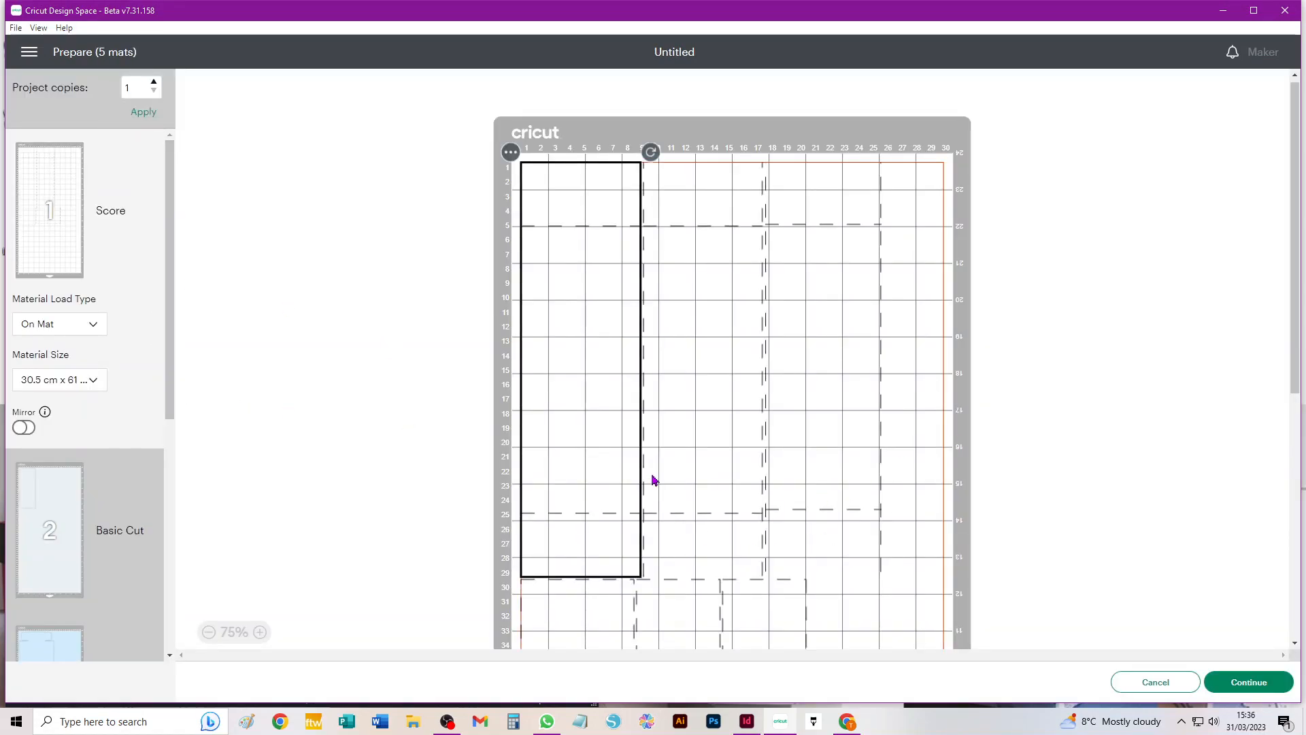
pyautogui.click(1155, 683)
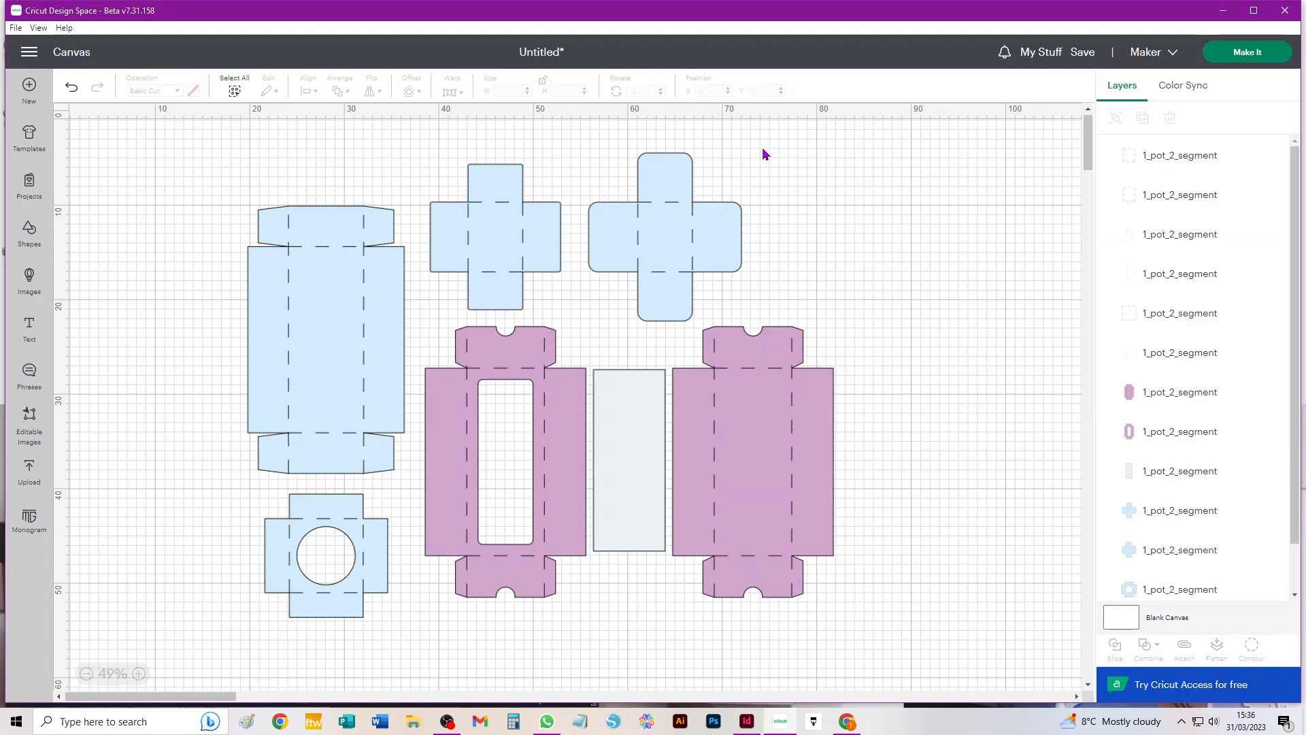
# Step: Attach the score lines to the rounded blue cross piece and move it into the empty area at the canvas's upper right
pyautogui.moveTo(764, 145); pyautogui.dragTo(585, 305)
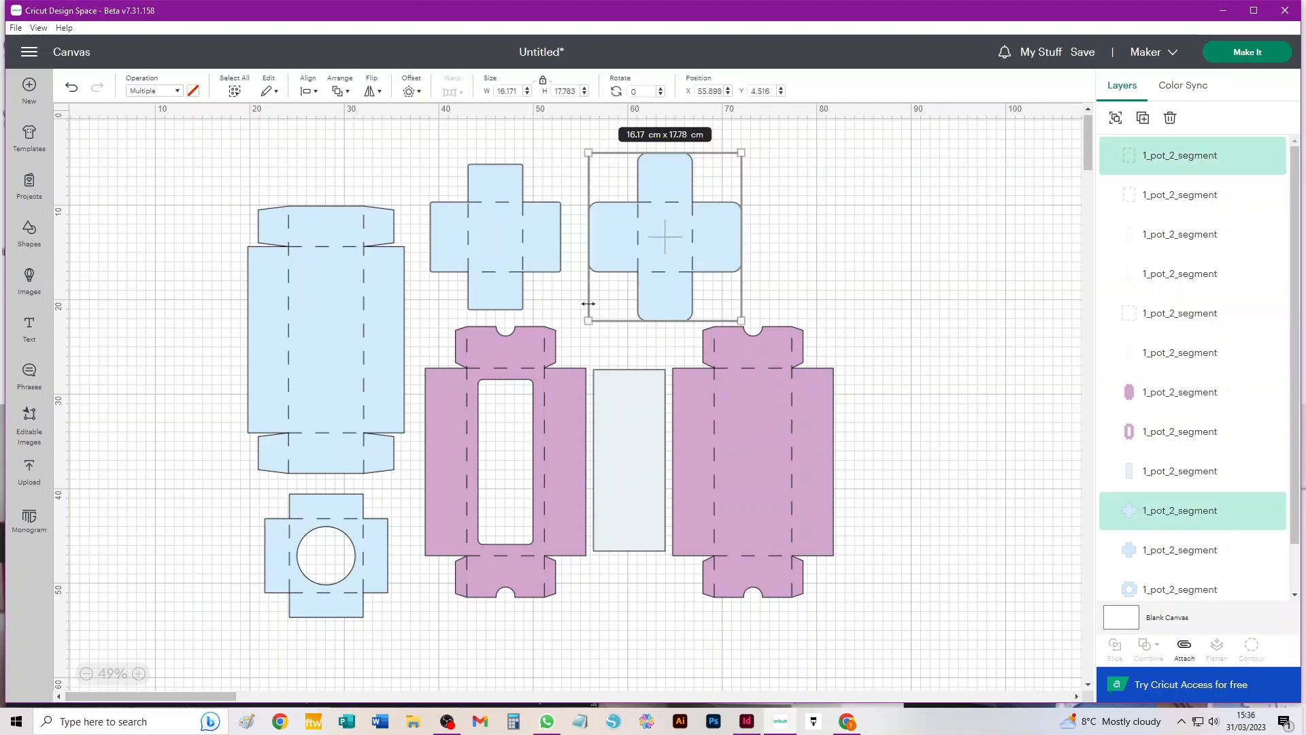
pyautogui.click(1187, 648)
pyautogui.moveTo(665, 265); pyautogui.dragTo(974, 249)
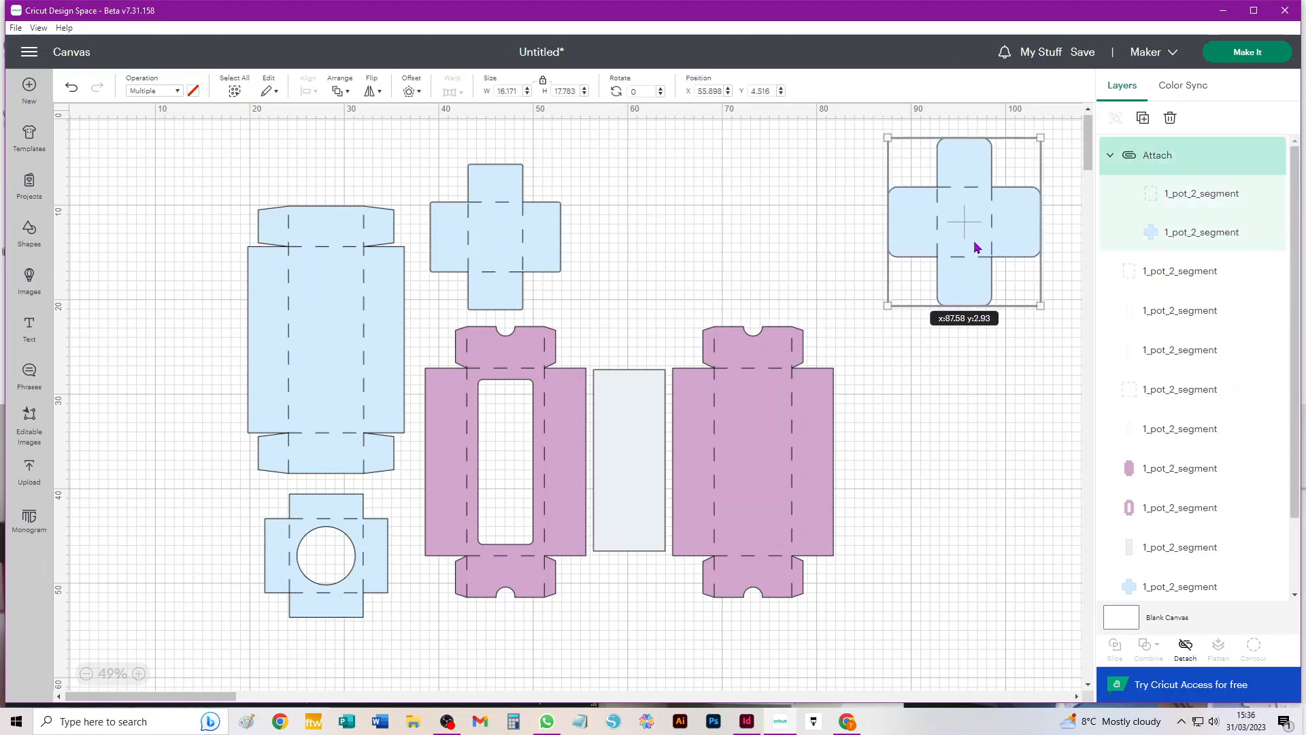
# Step: Attach the score lines to the smaller blue cross piece and move it beside the rounded cross
pyautogui.moveTo(658, 147); pyautogui.dragTo(428, 303)
pyautogui.click(1187, 649)
pyautogui.click(949, 503)
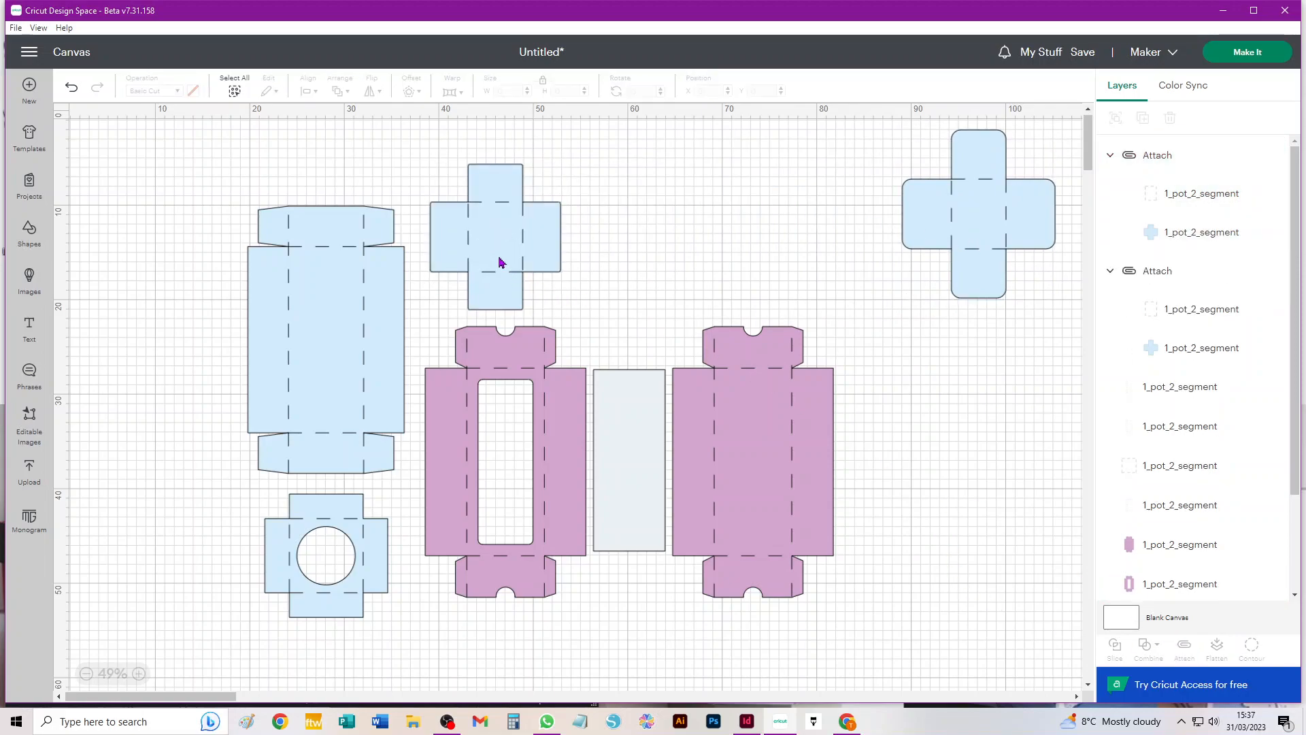
pyautogui.moveTo(500, 262); pyautogui.dragTo(827, 240)
# Step: Attach the score lines to the tall blue box piece and move it to about X 9.1, Y 3.5 cm
pyautogui.moveTo(154, 179); pyautogui.dragTo(378, 469)
pyautogui.click(1184, 649)
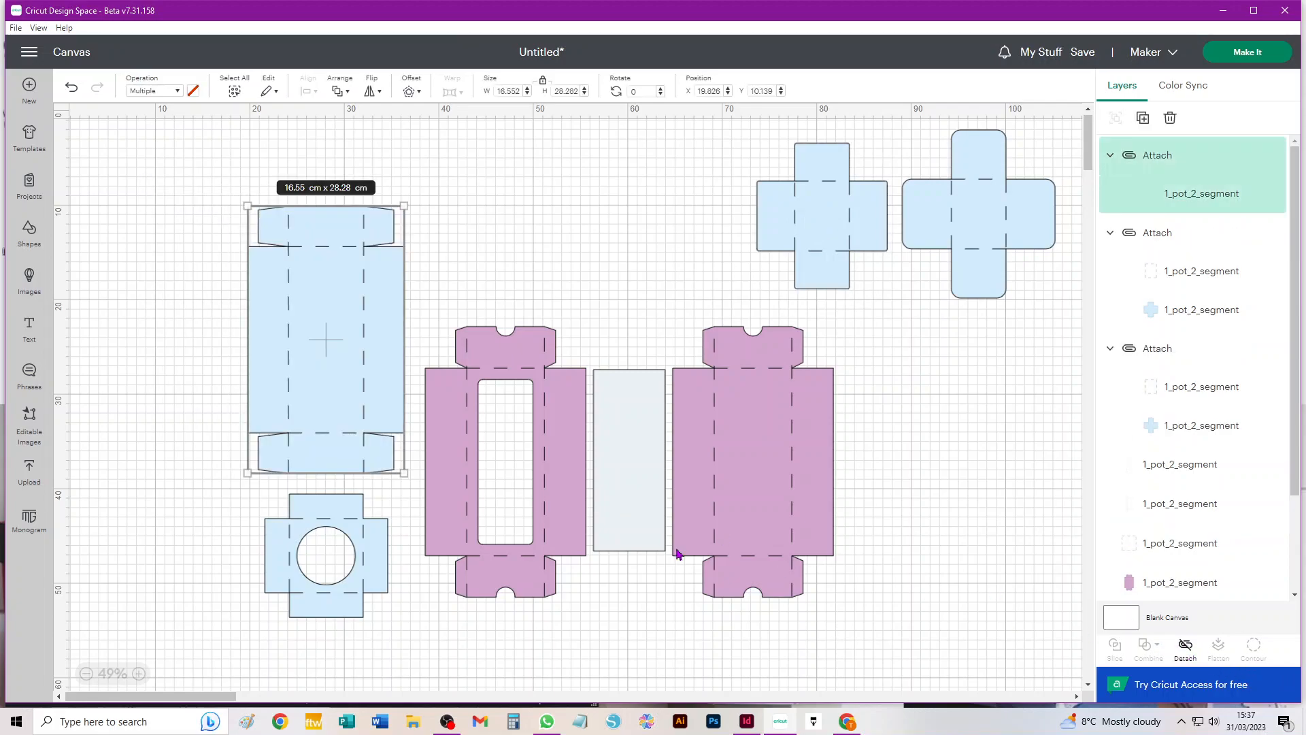
pyautogui.click(142, 300)
pyautogui.moveTo(354, 350); pyautogui.dragTo(252, 288)
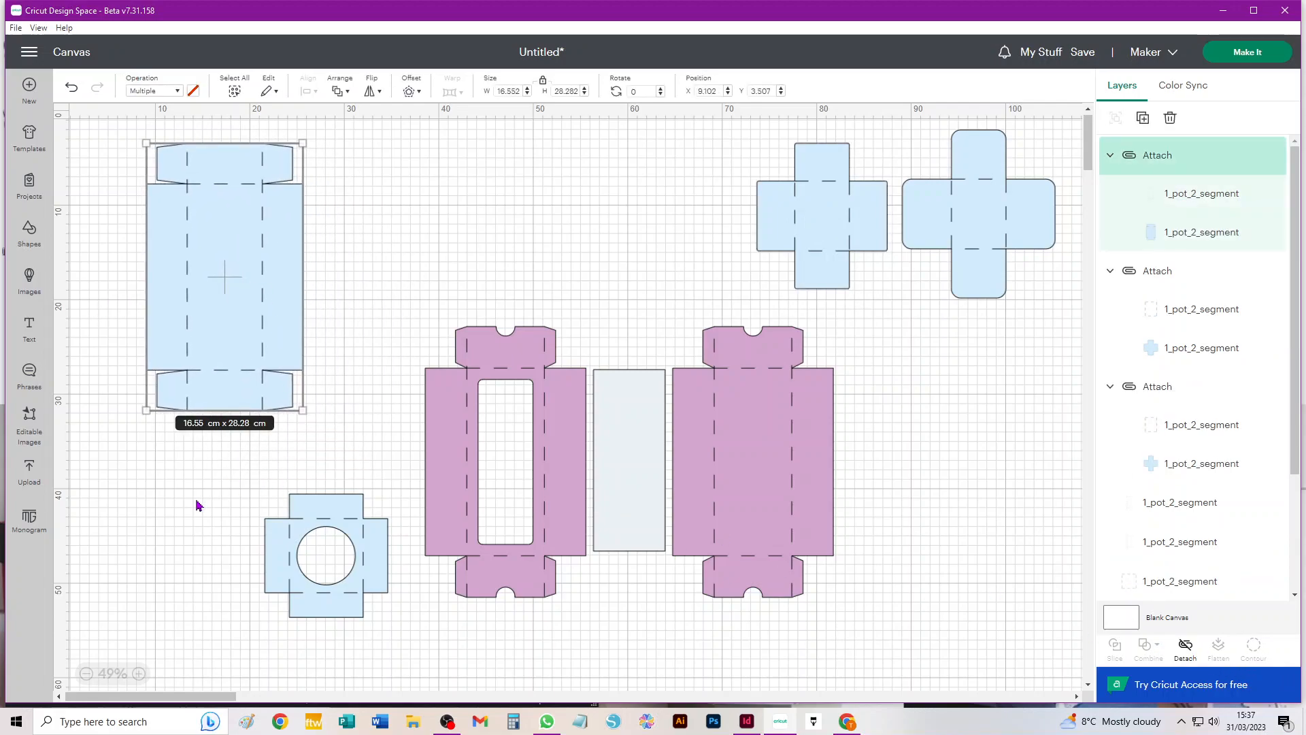
# Step: Attach the score lines to the blue piece with the round hole and move it beneath the tall blue box piece
pyautogui.moveTo(220, 630); pyautogui.dragTo(407, 469)
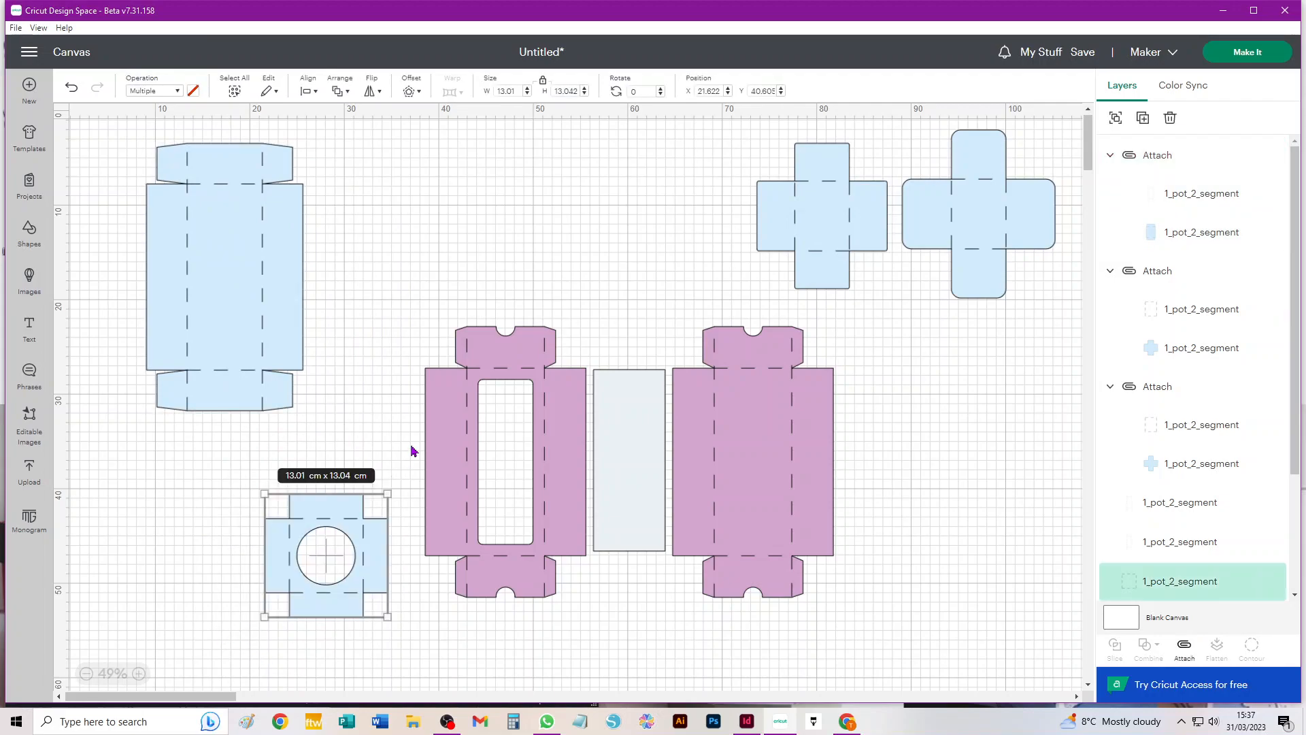
pyautogui.click(1184, 649)
pyautogui.moveTo(379, 559); pyautogui.dragTo(269, 538)
# Step: Attach the score lines to the purple box piece with the window cut-out
pyautogui.moveTo(384, 261); pyautogui.dragTo(583, 655)
pyautogui.click(1184, 648)
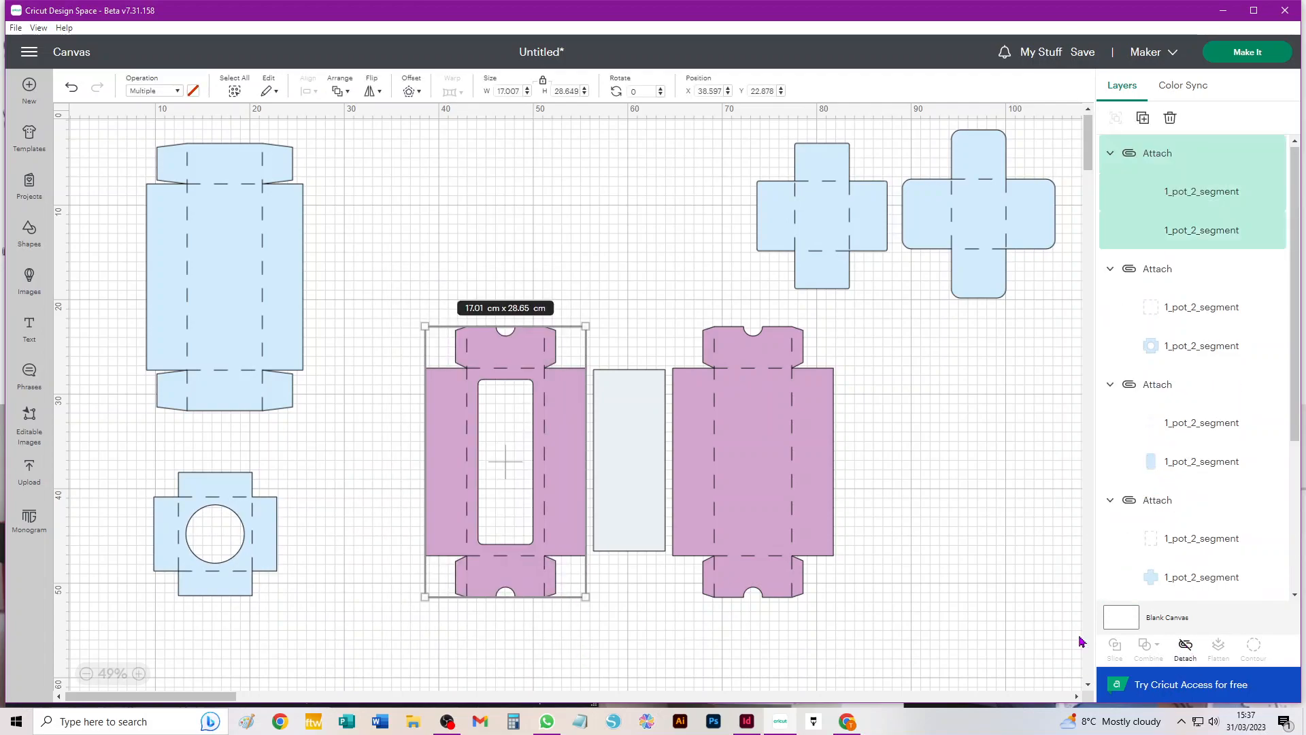
pyautogui.click(834, 629)
# Step: Attach the score lines to the solid purple box piece
pyautogui.moveTo(950, 647); pyautogui.dragTo(675, 324)
pyautogui.click(1187, 650)
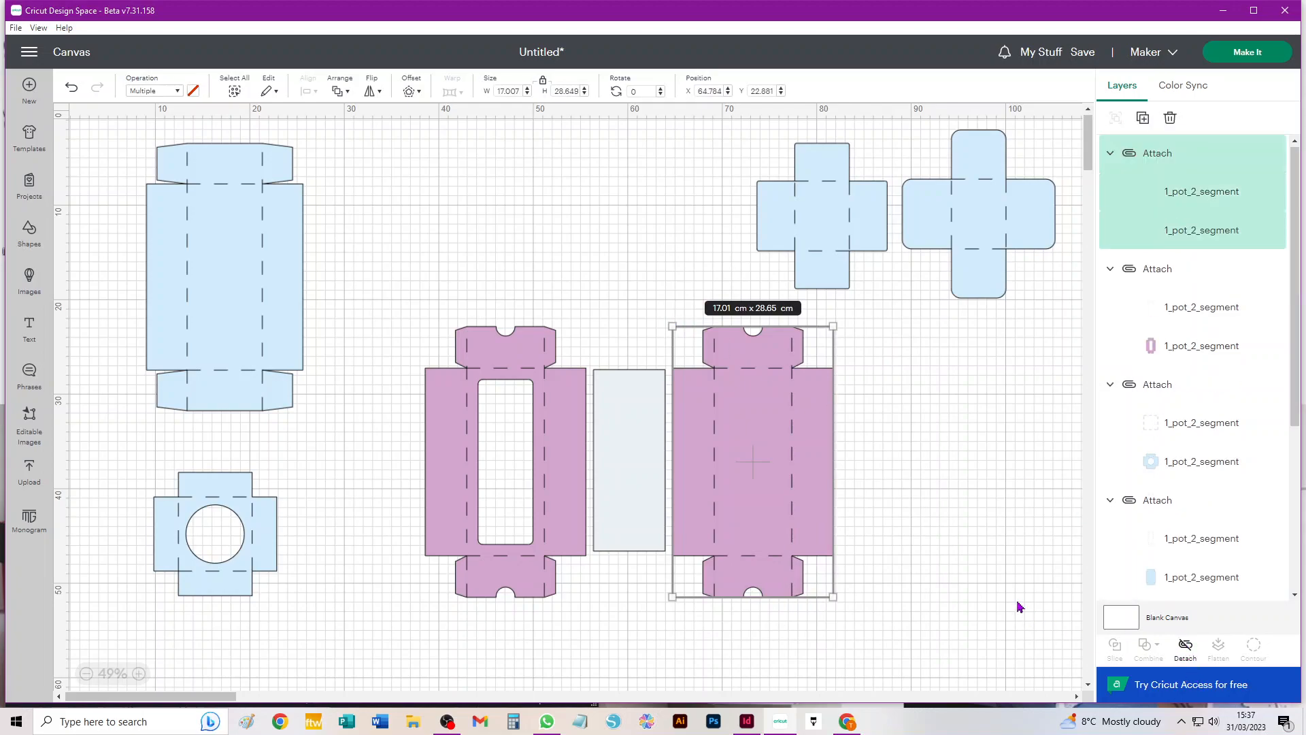
pyautogui.click(1010, 594)
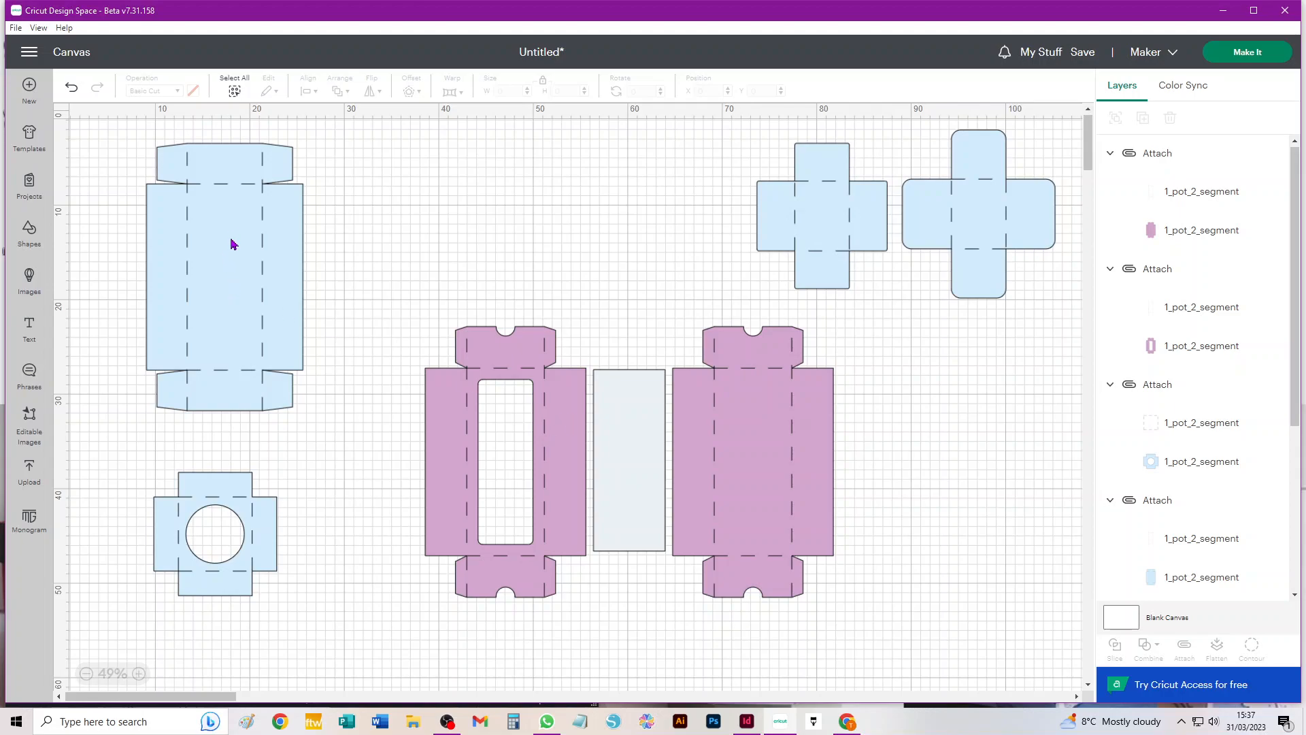
# Step: Arrange the tall blue piece at about X 2.7, Y 3.9 cm, with the square-cornered cross piece beside it and the round-hole piece beneath
pyautogui.moveTo(231, 258); pyautogui.dragTo(191, 264)
pyautogui.moveTo(828, 236); pyautogui.dragTo(354, 250)
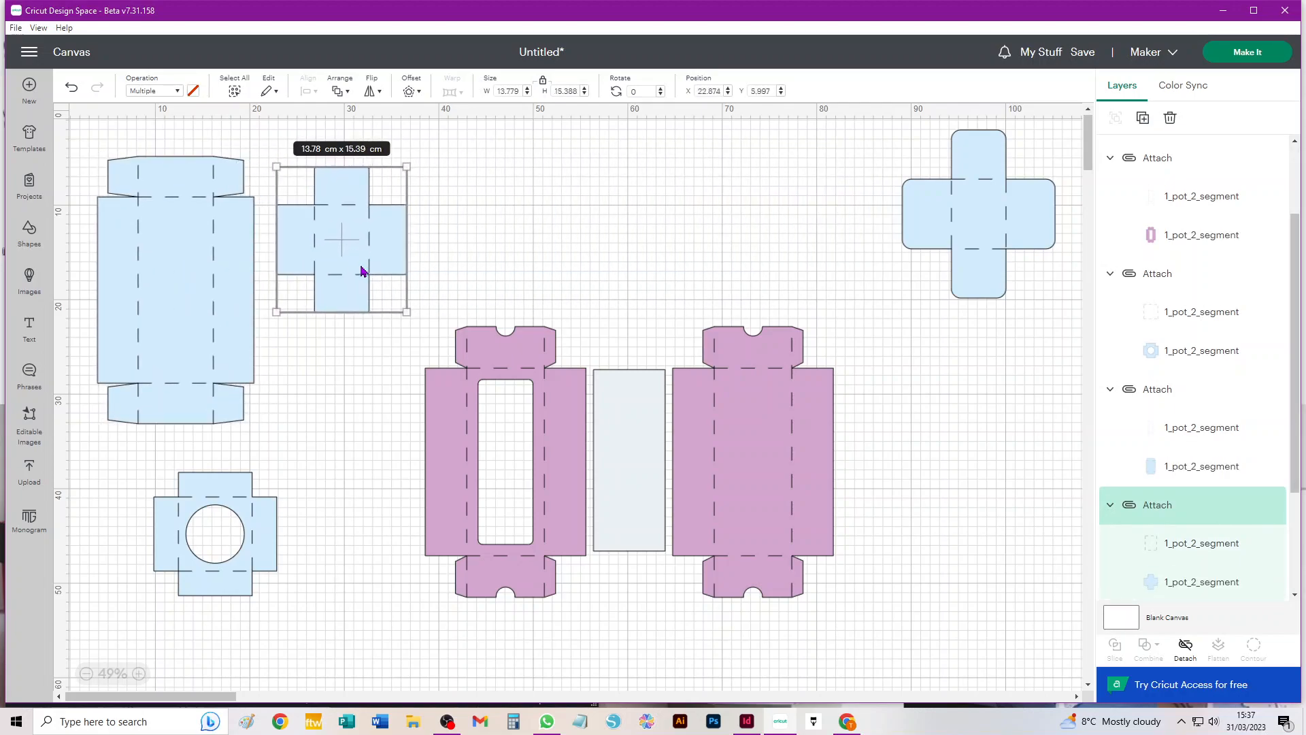
pyautogui.moveTo(183, 303); pyautogui.dragTo(172, 294)
pyautogui.moveTo(338, 244); pyautogui.dragTo(314, 227)
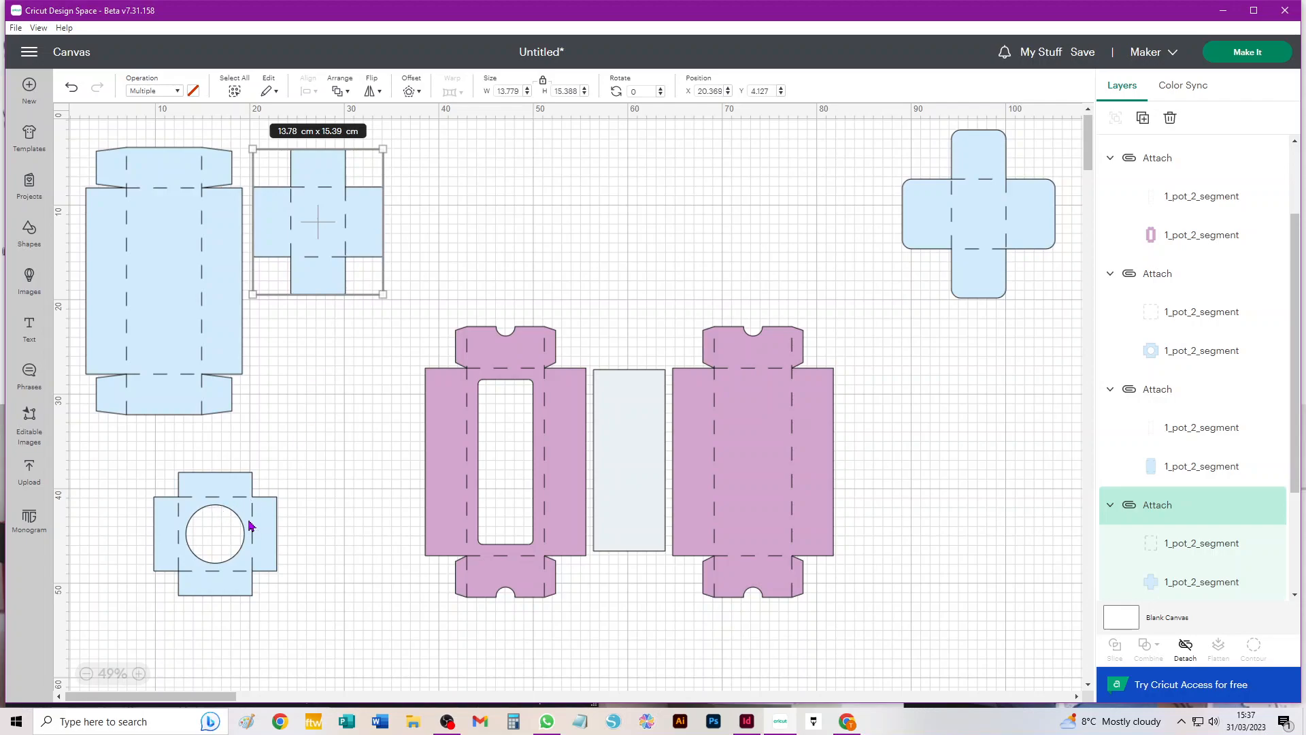
pyautogui.moveTo(267, 527); pyautogui.dragTo(207, 496)
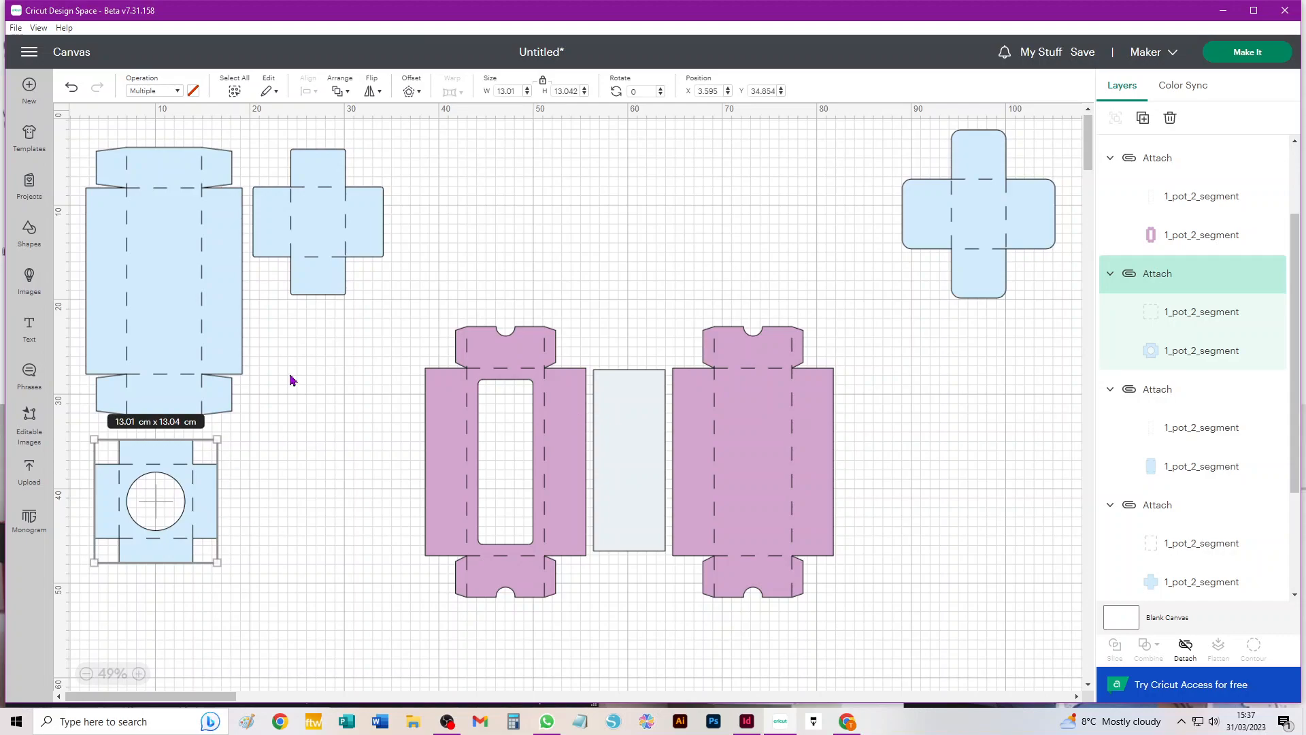
# Step: Duplicate the square-cornered blue cross piece and place the copy beside the original at about X 34.8, Y 4.1 cm
pyautogui.click(332, 224)
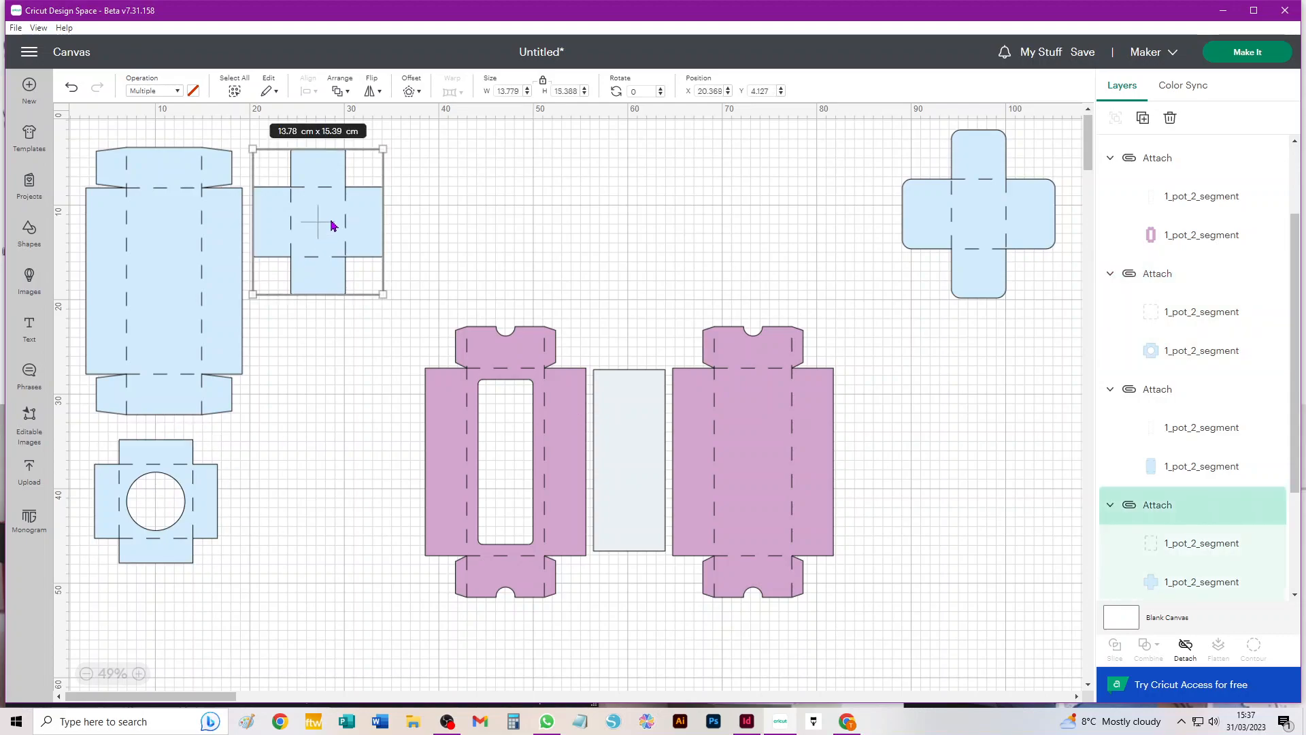
pyautogui.hotkey('ctrl', 'd')
pyautogui.moveTo(160, 227); pyautogui.dragTo(457, 234)
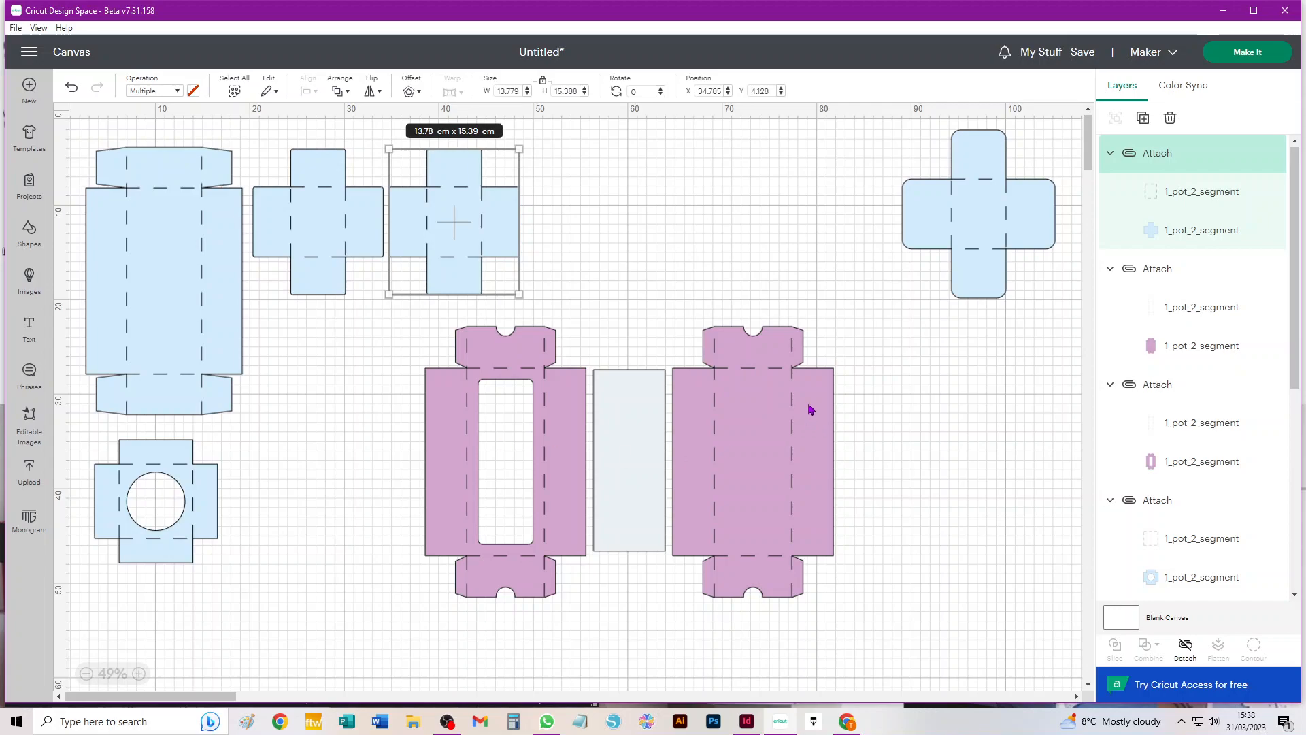
pyautogui.moveTo(638, 141); pyautogui.dragTo(996, 504)
pyautogui.press('Delete')
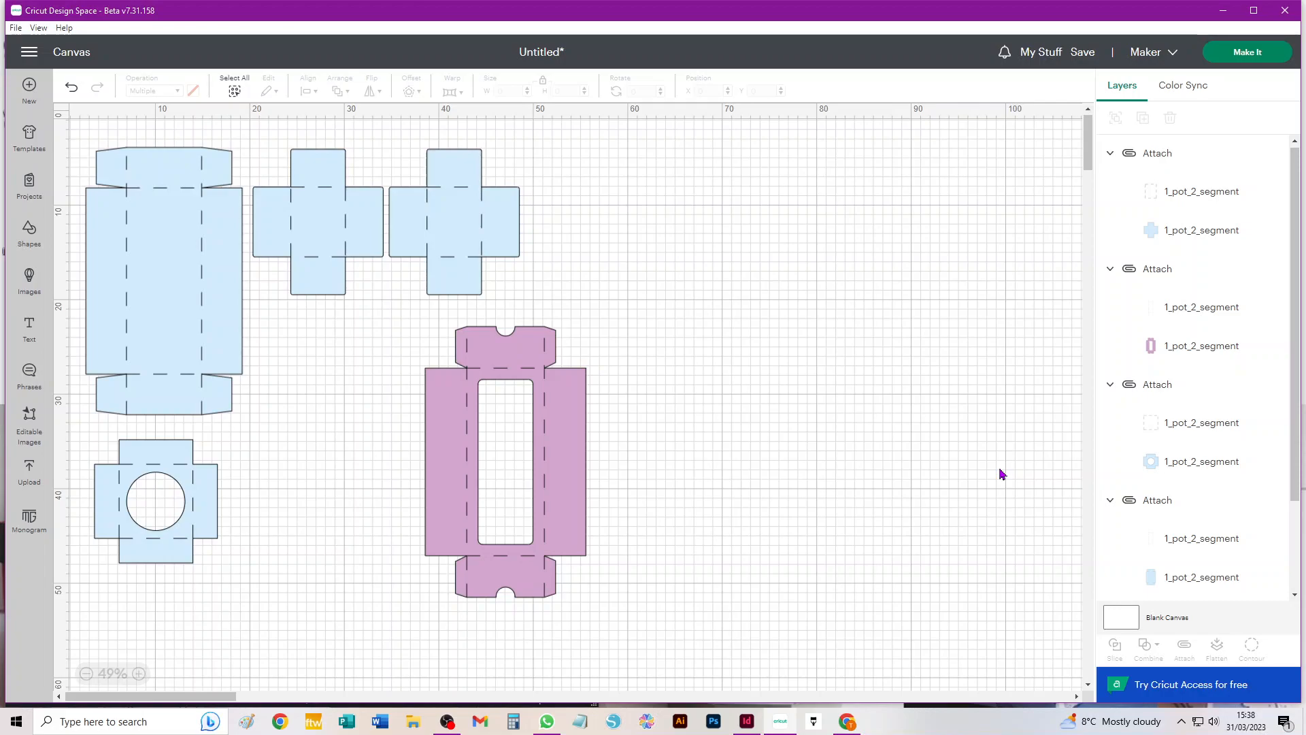
pyautogui.hotkey('ctrl', 'z')
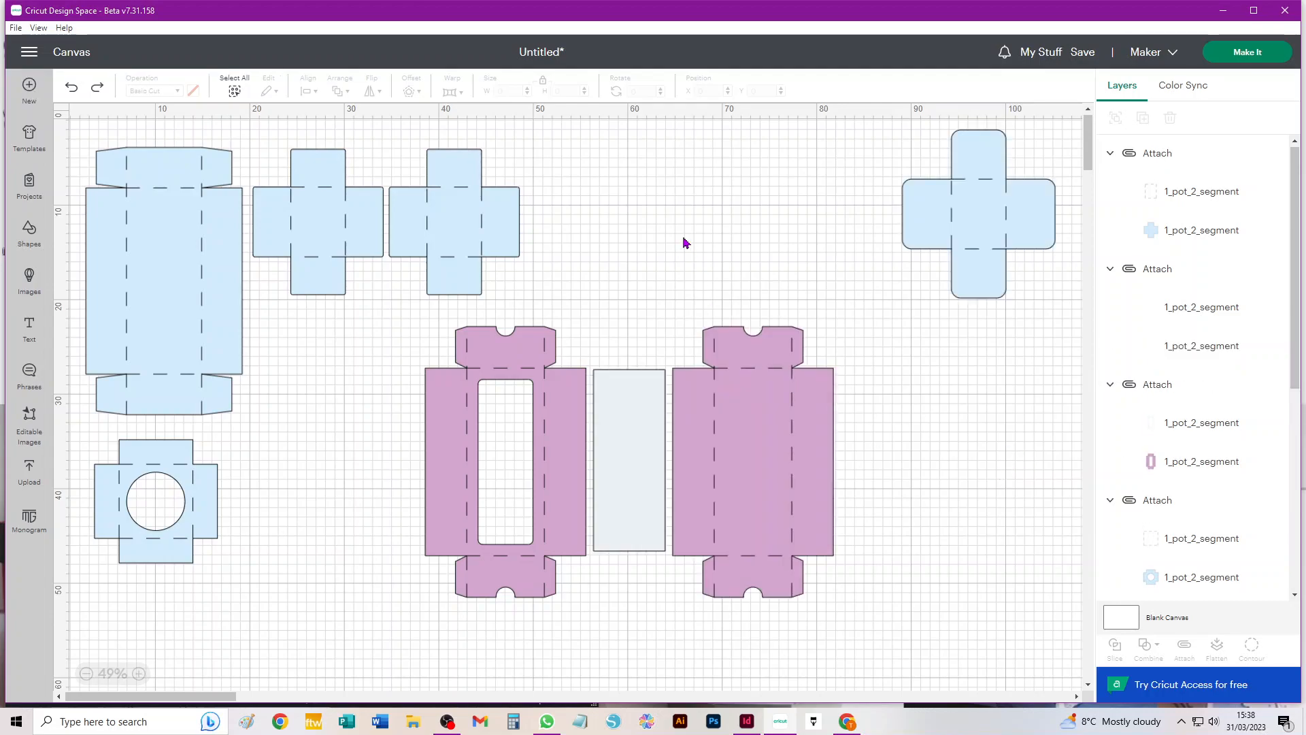
# Step: Move the grey rectangle aside, then delete the solid purple piece together with the rounded-corner blue cross piece
pyautogui.moveTo(641, 396); pyautogui.dragTo(605, 302)
pyautogui.moveTo(704, 143); pyautogui.dragTo(1027, 436)
pyautogui.press('Delete')
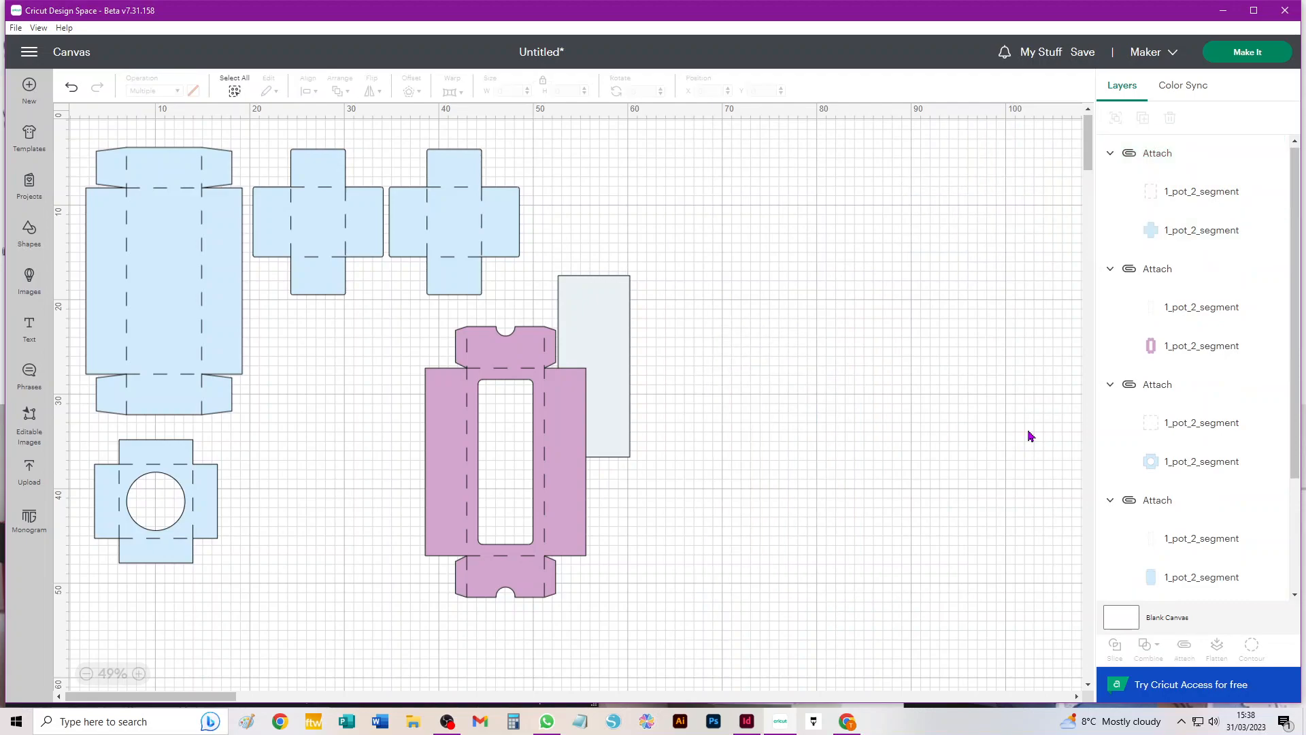
# Step: Move the windowed purple piece and the grey rectangle side by side, clear of the blue pieces, and centre the round-hole piece under the tall one
pyautogui.moveTo(557, 528); pyautogui.dragTo(856, 414)
pyautogui.moveTo(597, 441); pyautogui.dragTo(663, 425)
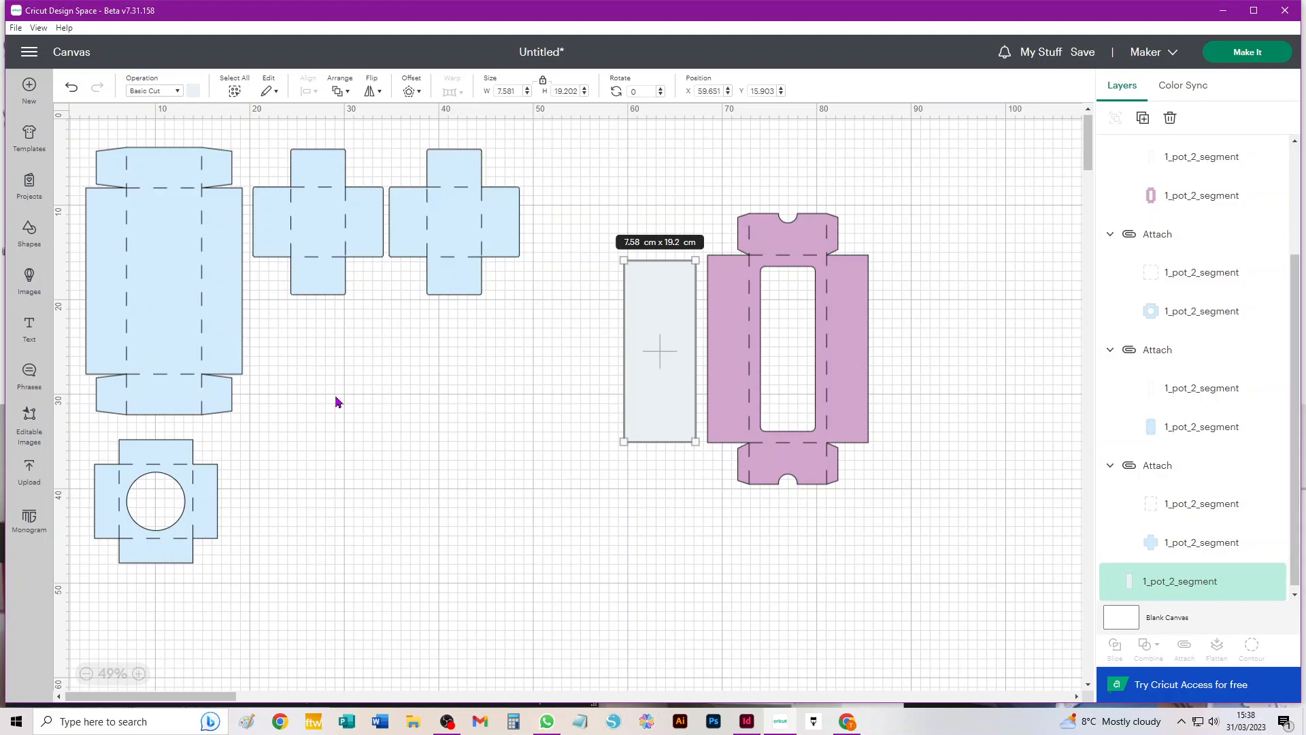
pyautogui.moveTo(162, 470); pyautogui.dragTo(175, 467)
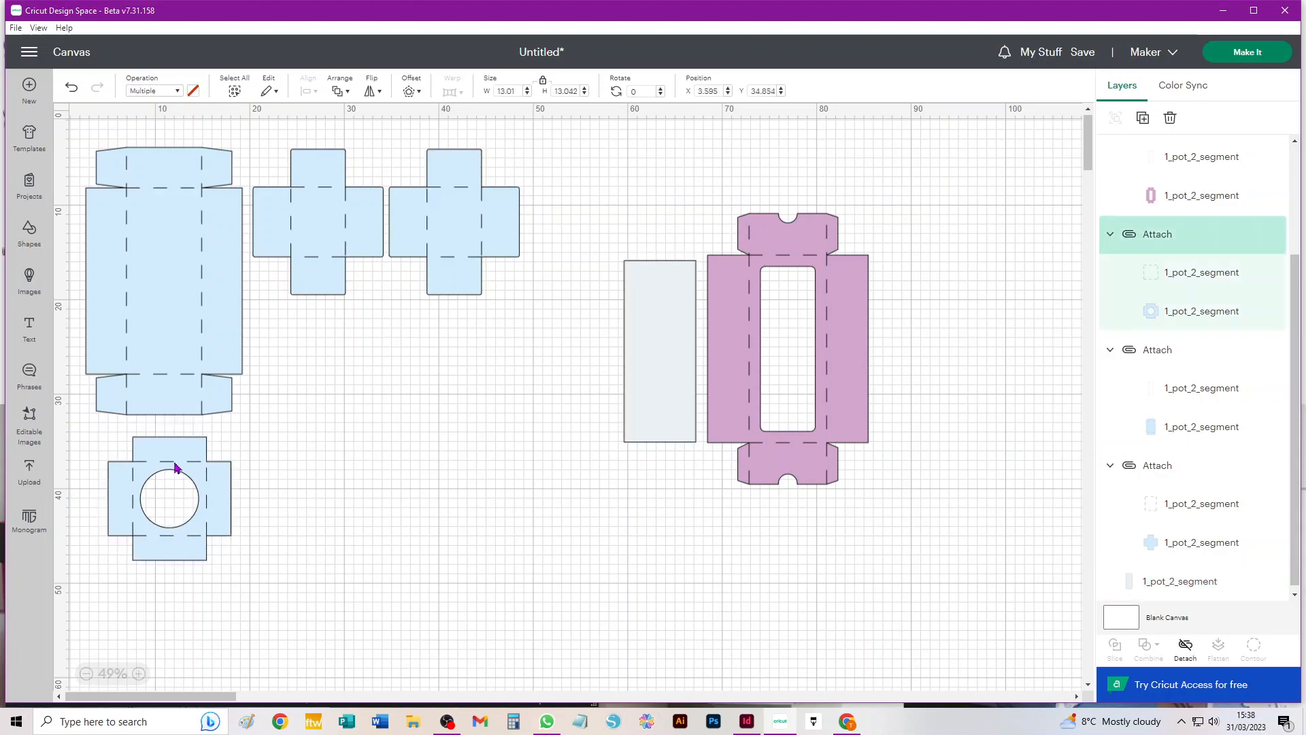
pyautogui.click(175, 291)
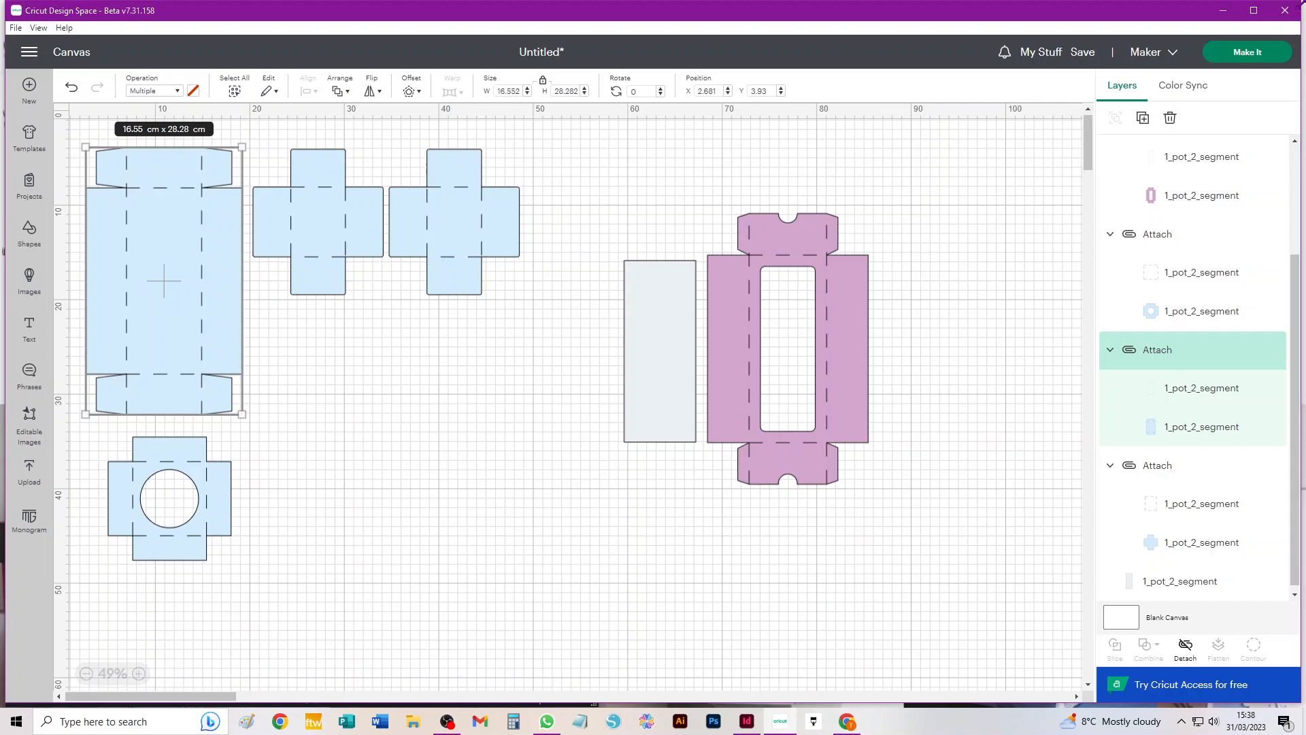
# Step: Open the mat preview and set the first mat's material size to 21 cm x 29.7 cm (A4)
pyautogui.click(1265, 53)
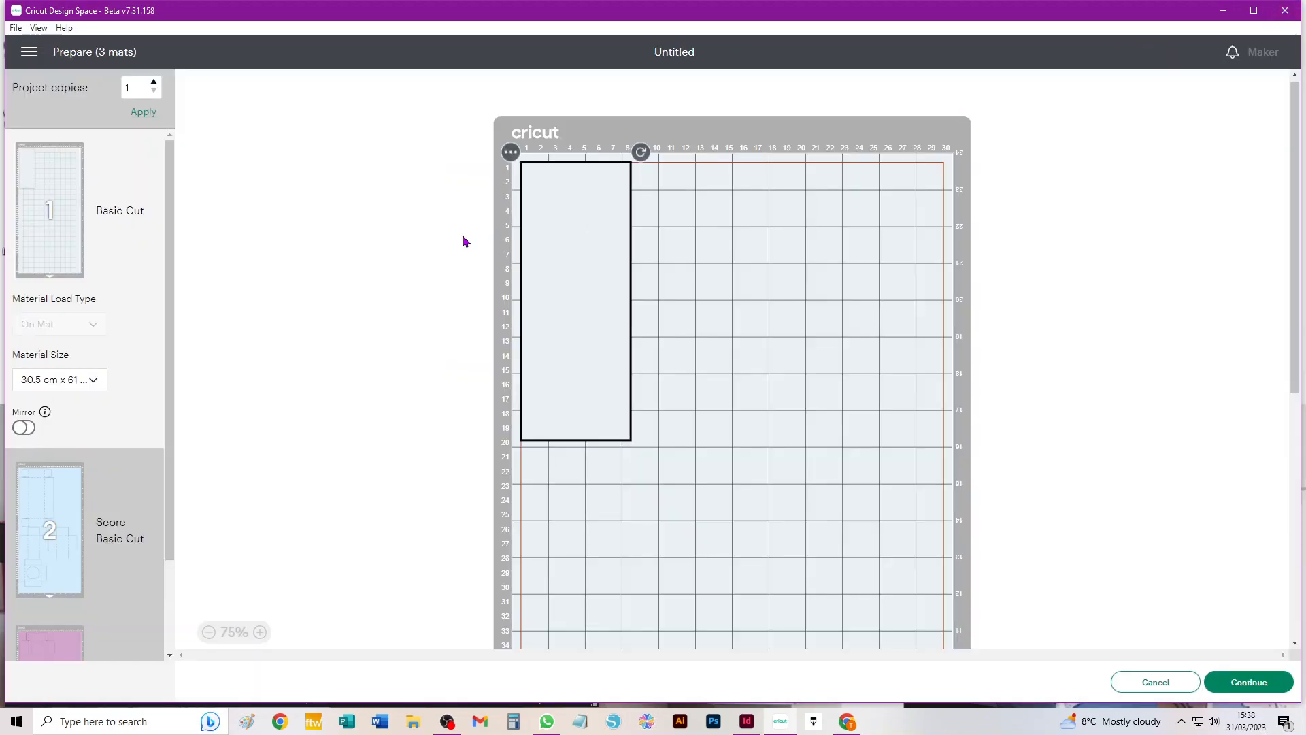
pyautogui.click(66, 386)
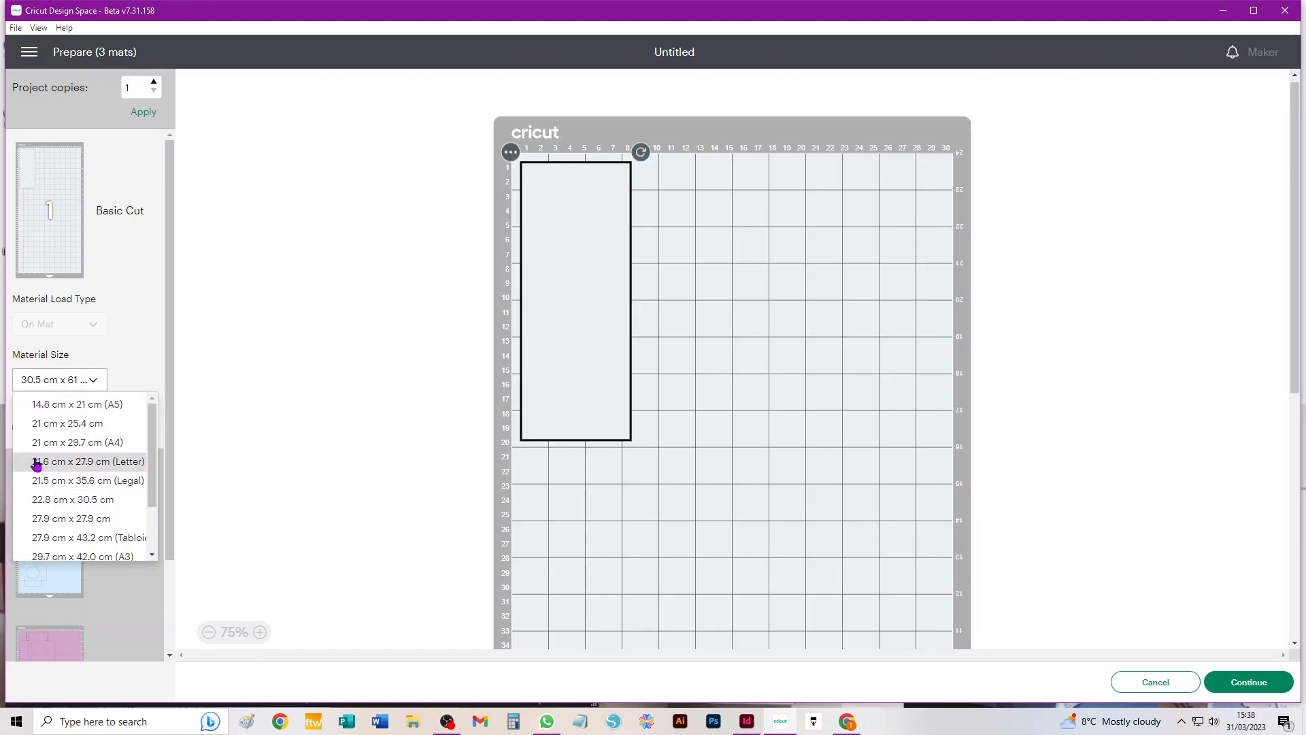
pyautogui.scroll(-2, 107, 517)
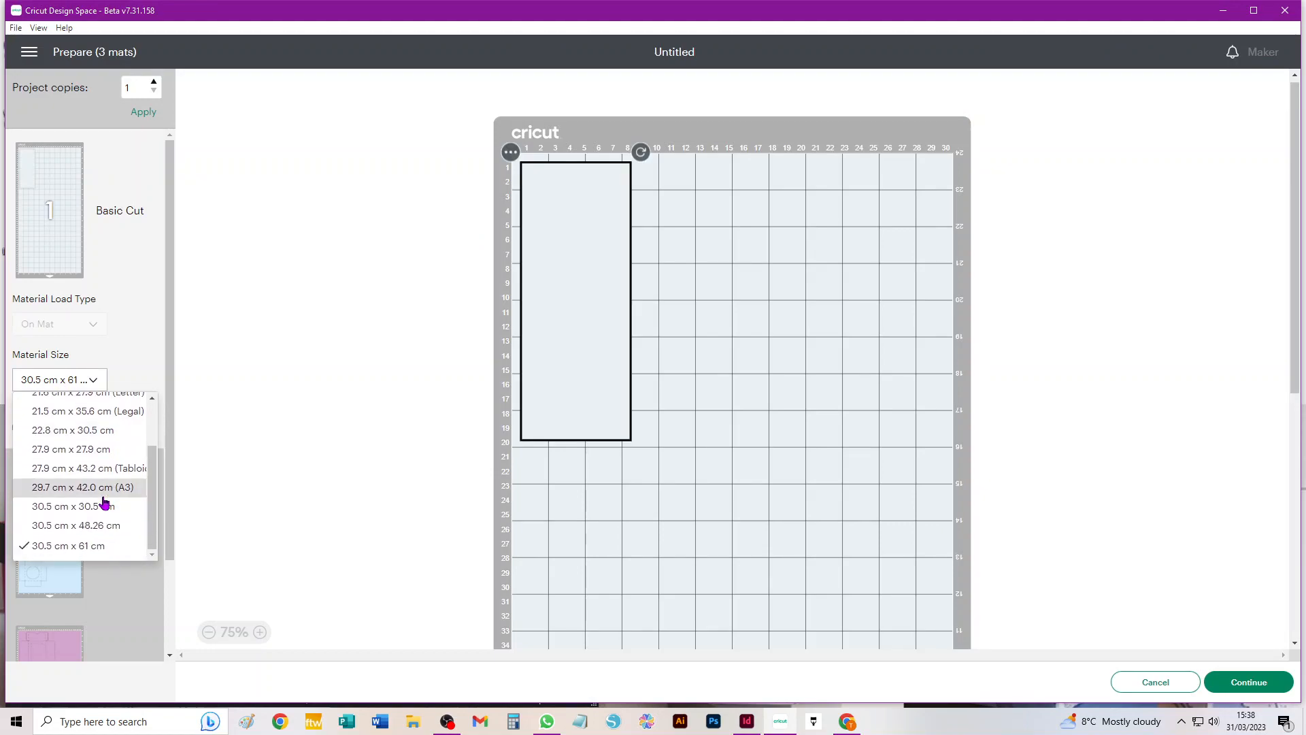
pyautogui.scroll(2, 95, 500)
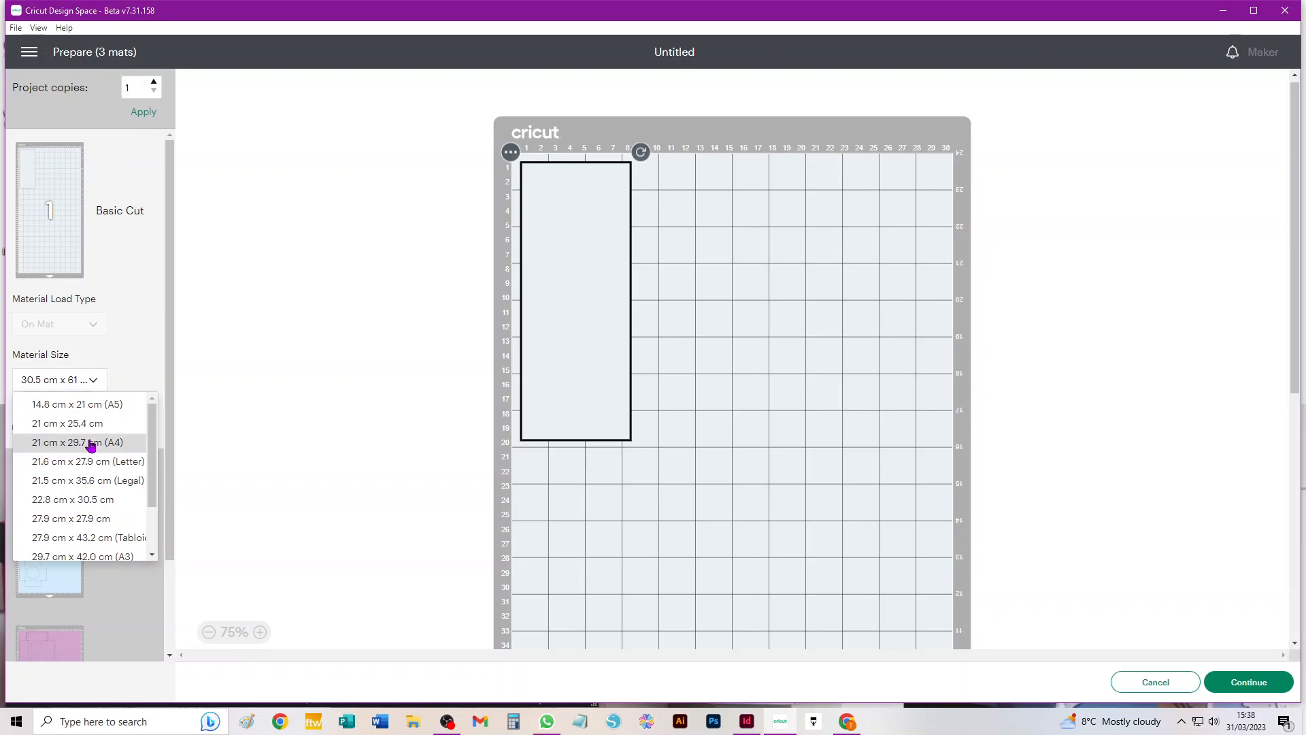
pyautogui.click(91, 445)
# Step: Set the blue mat's material size to 21 cm x 29.7 cm (A4), review the resulting mats, and return to the canvas
pyautogui.click(58, 453)
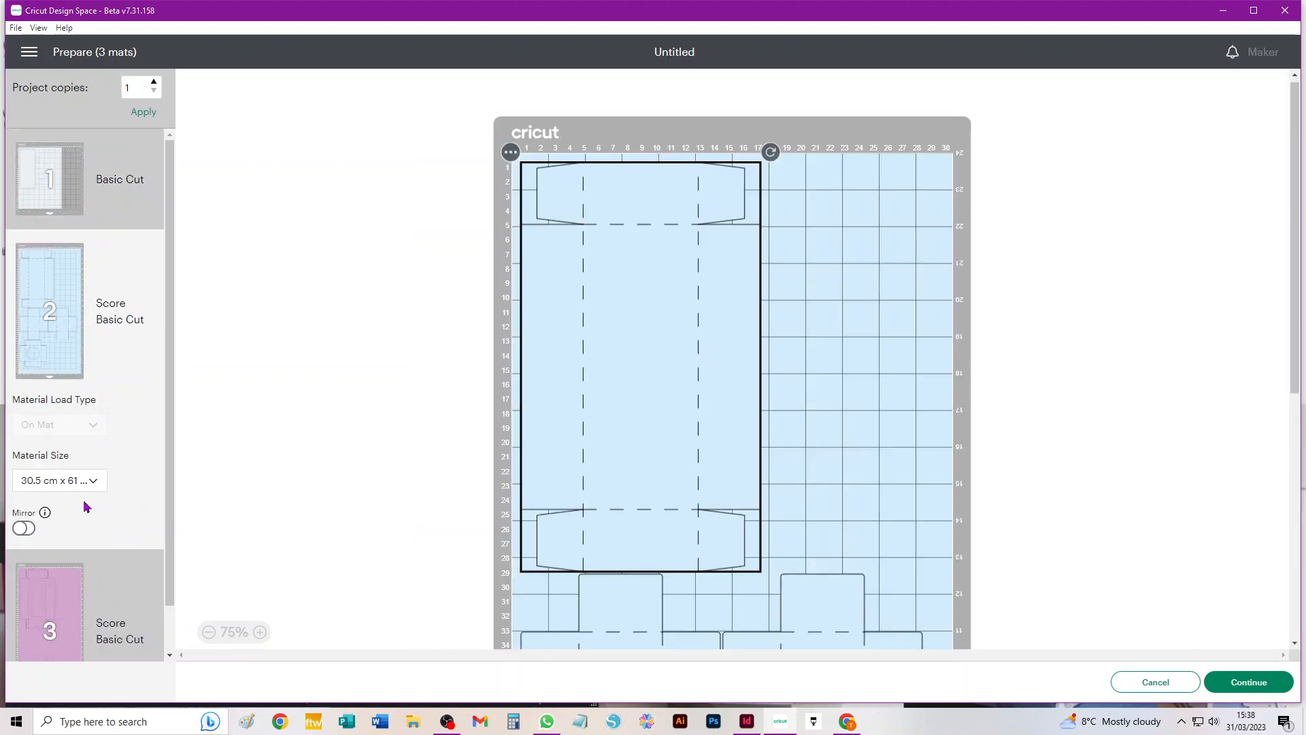
pyautogui.click(79, 482)
pyautogui.click(86, 545)
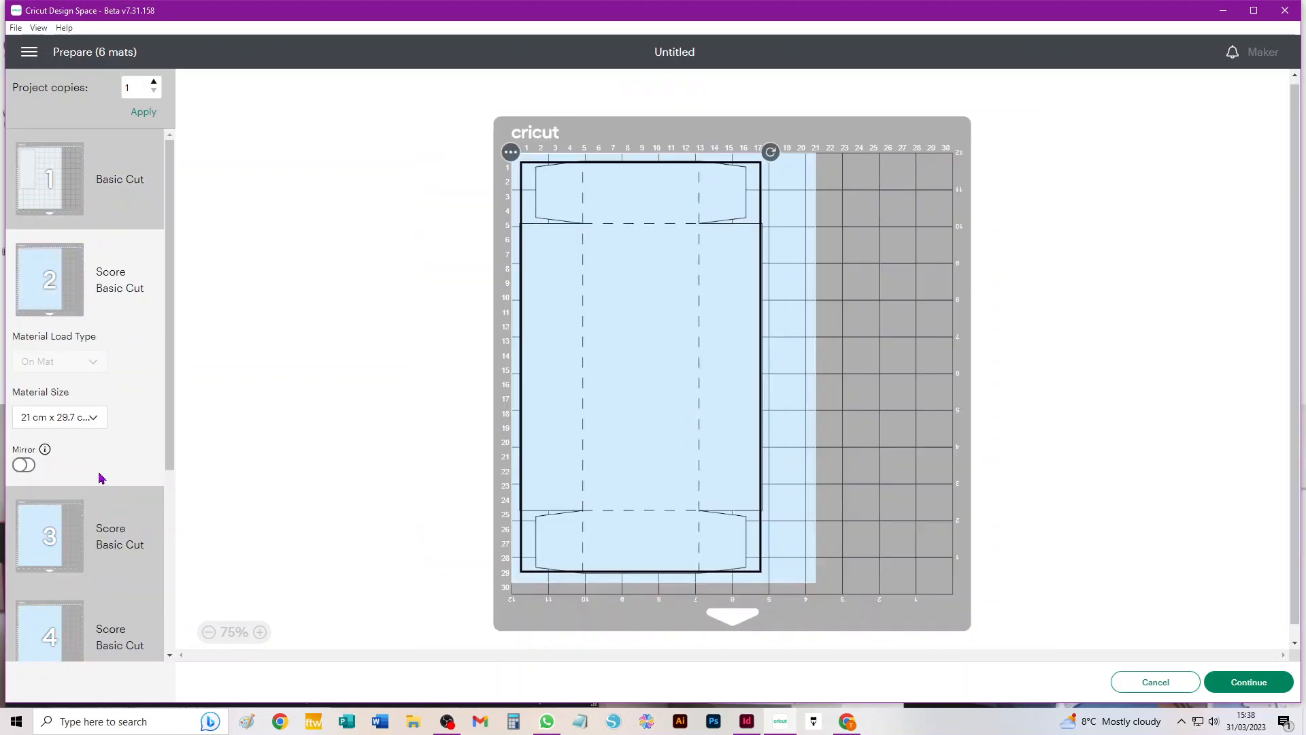
pyautogui.scroll(-4, 99, 481)
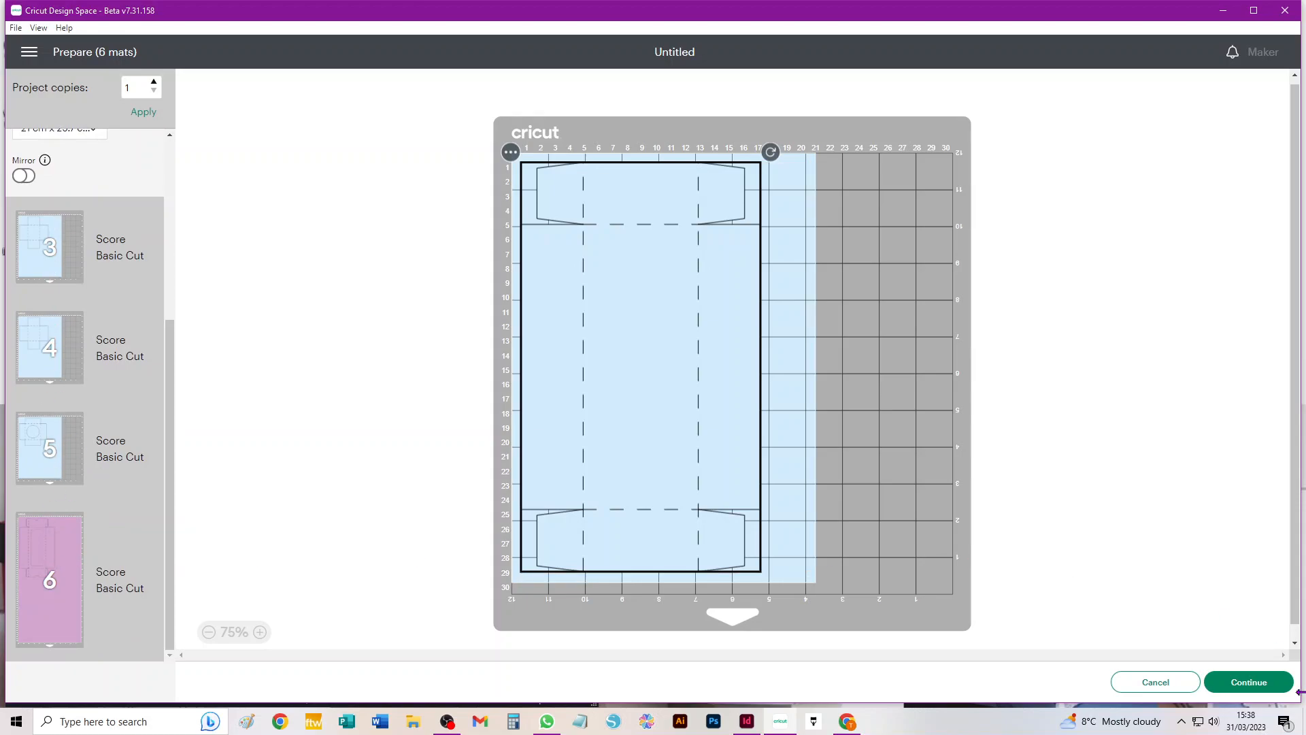
pyautogui.click(1173, 689)
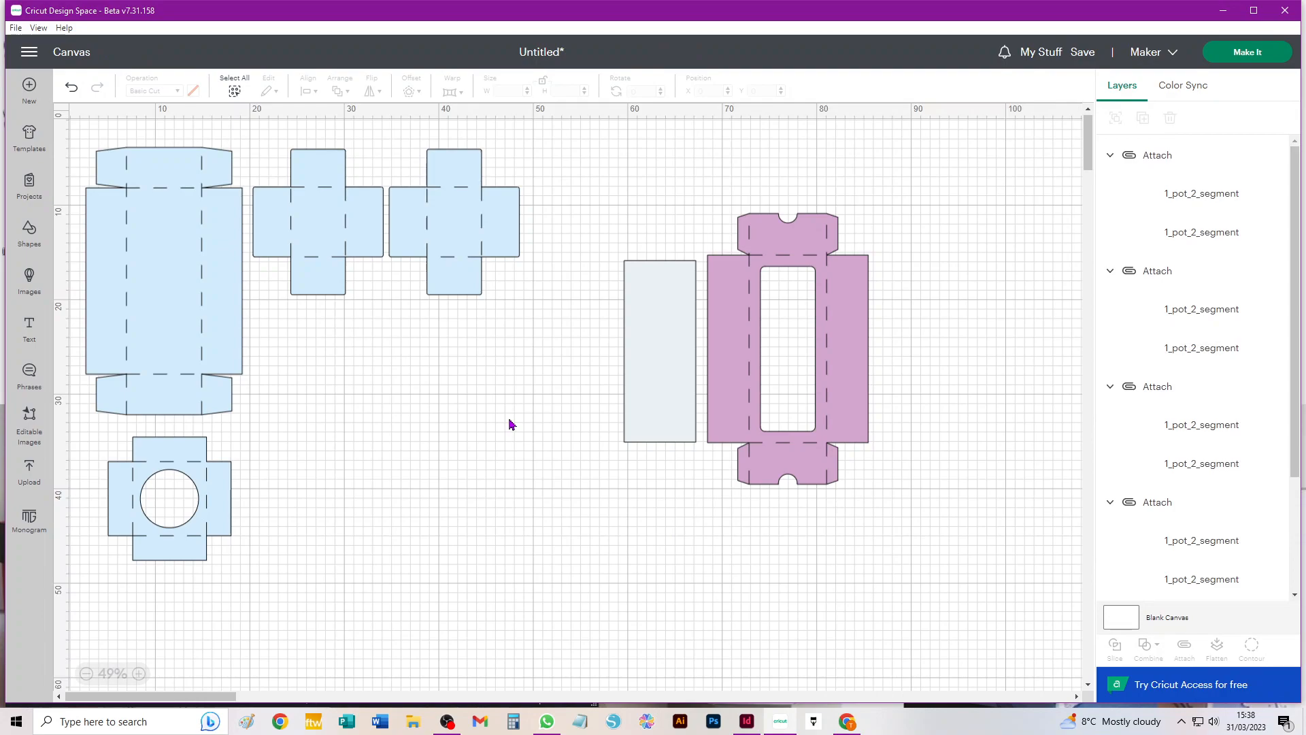
# Step: Move the original blue cross piece into the open area below and rotate it a quarter turn, undoing the accidental resize
pyautogui.moveTo(338, 216); pyautogui.dragTo(403, 415)
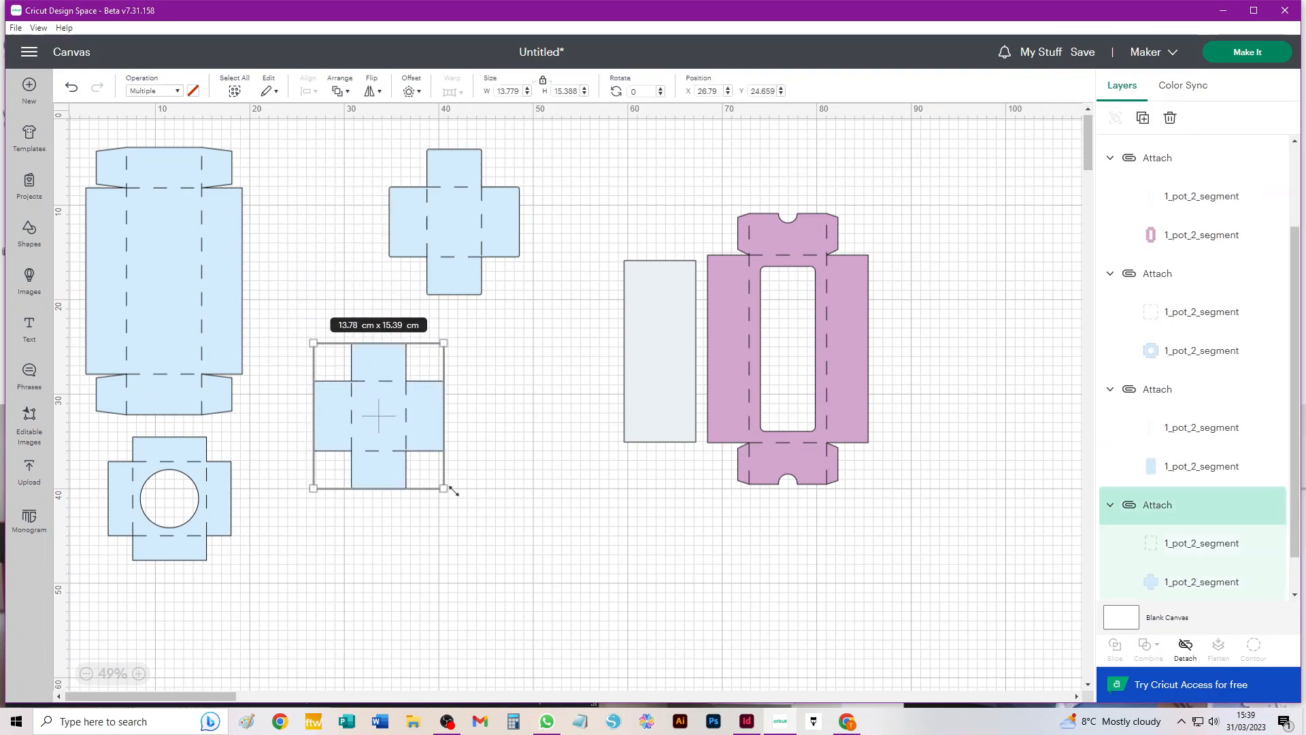
pyautogui.moveTo(454, 491); pyautogui.dragTo(456, 487)
pyautogui.hotkey('ctrl', 'z')
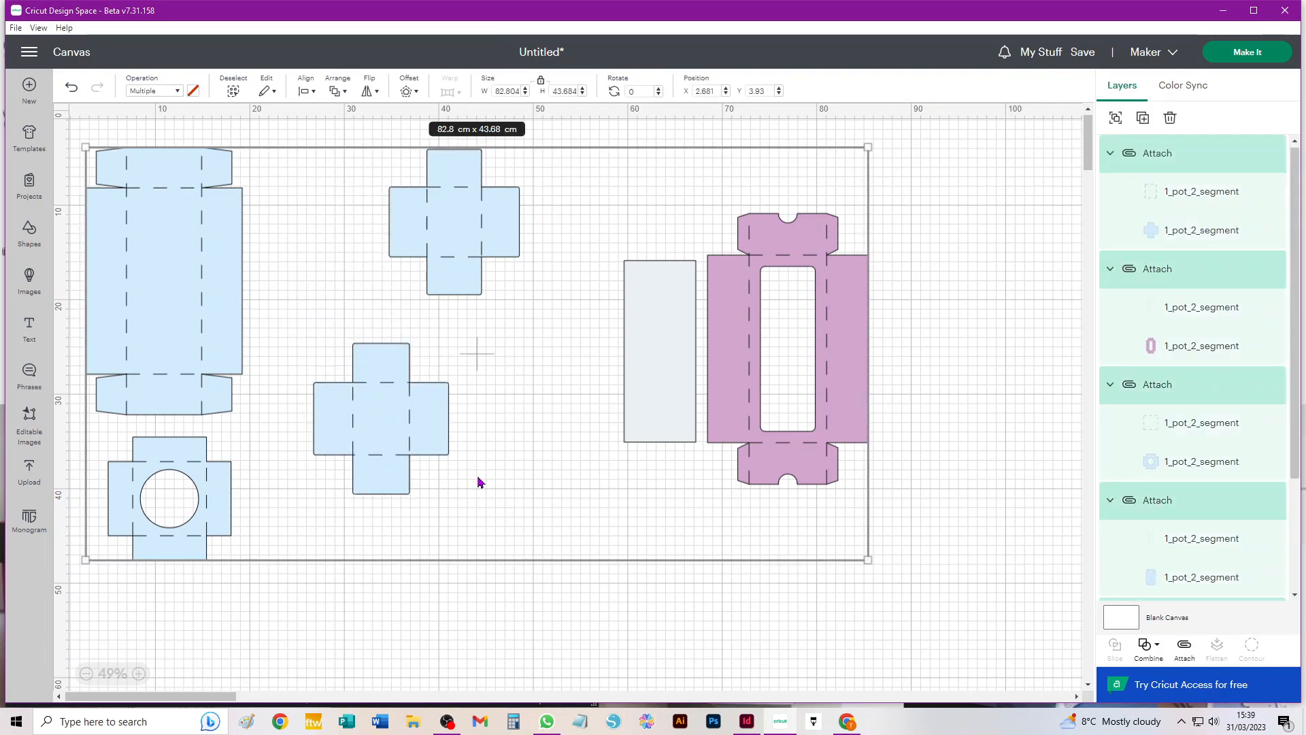
pyautogui.click(522, 609)
pyautogui.click(371, 435)
pyautogui.moveTo(449, 500); pyautogui.dragTo(512, 568)
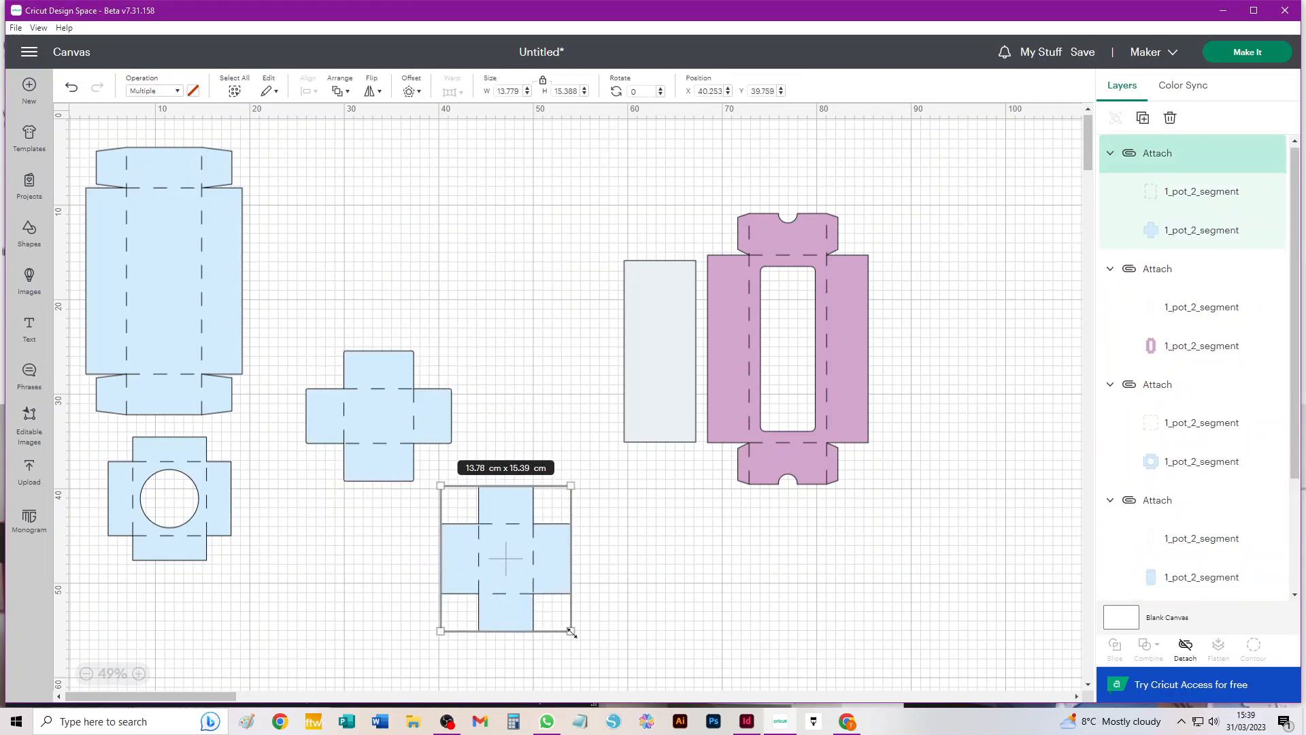
# Step: Rotate the second blue cross piece to 270 degrees and align it directly beneath the first cross
pyautogui.moveTo(571, 639); pyautogui.dragTo(615, 446)
pyautogui.moveTo(501, 524); pyautogui.dragTo(374, 513)
pyautogui.moveTo(510, 318); pyautogui.dragTo(301, 616)
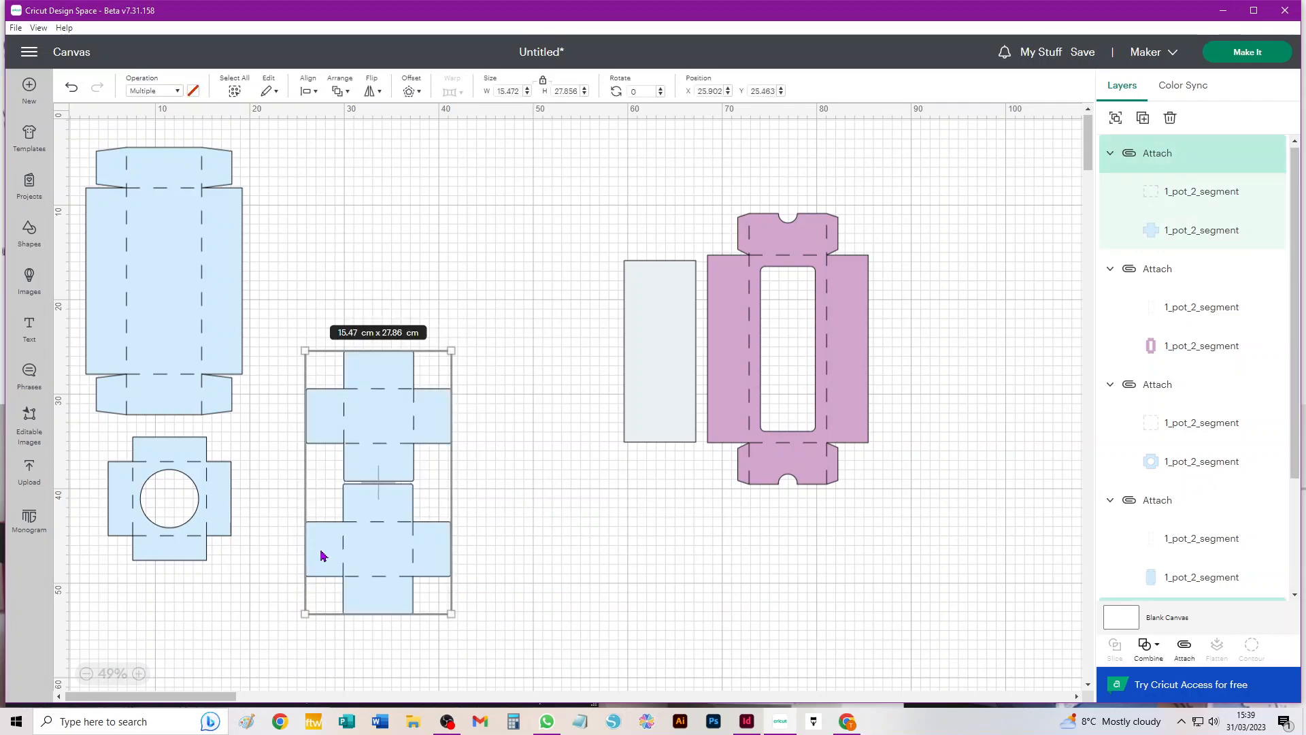
pyautogui.click(544, 547)
# Step: Move the round-hole piece beside the two stacked crosses and nudge the lower cross down to about Y 39.7 cm
pyautogui.moveTo(129, 502); pyautogui.dragTo(437, 489)
pyautogui.click(376, 545)
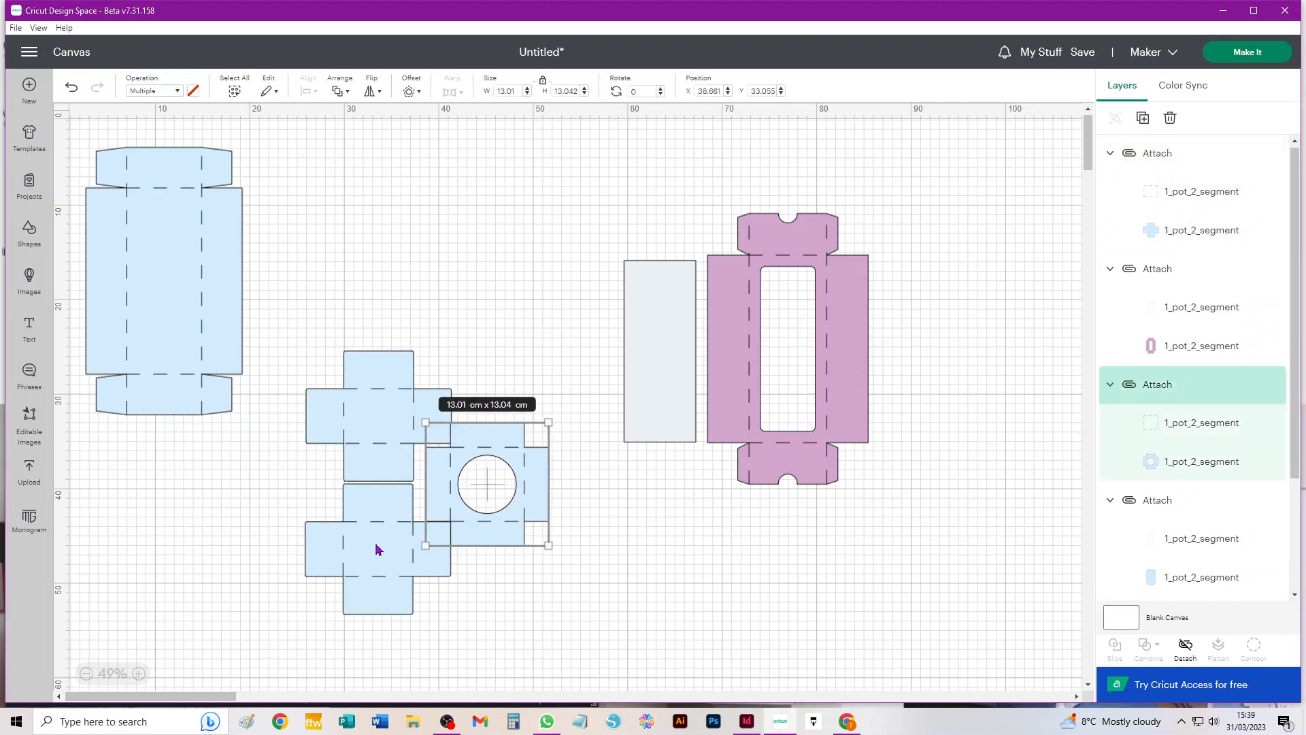
pyautogui.press('Down')
pyautogui.press('Down')
pyautogui.press('Down')
pyautogui.press('Down')
pyautogui.press('Down')
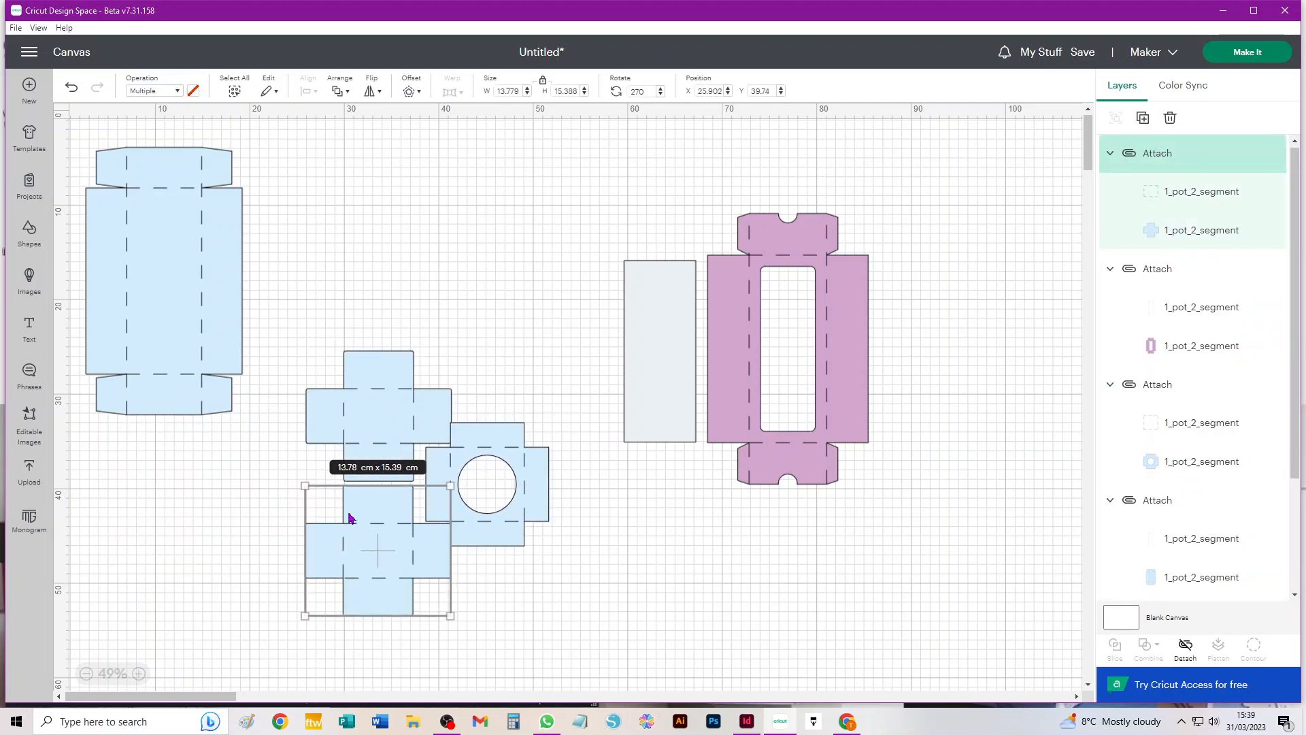
# Step: Nudge the round-hole piece to sit just clear of the two crosses, at about X 39, Y 33 cm, and check the group's extent
pyautogui.click(503, 525)
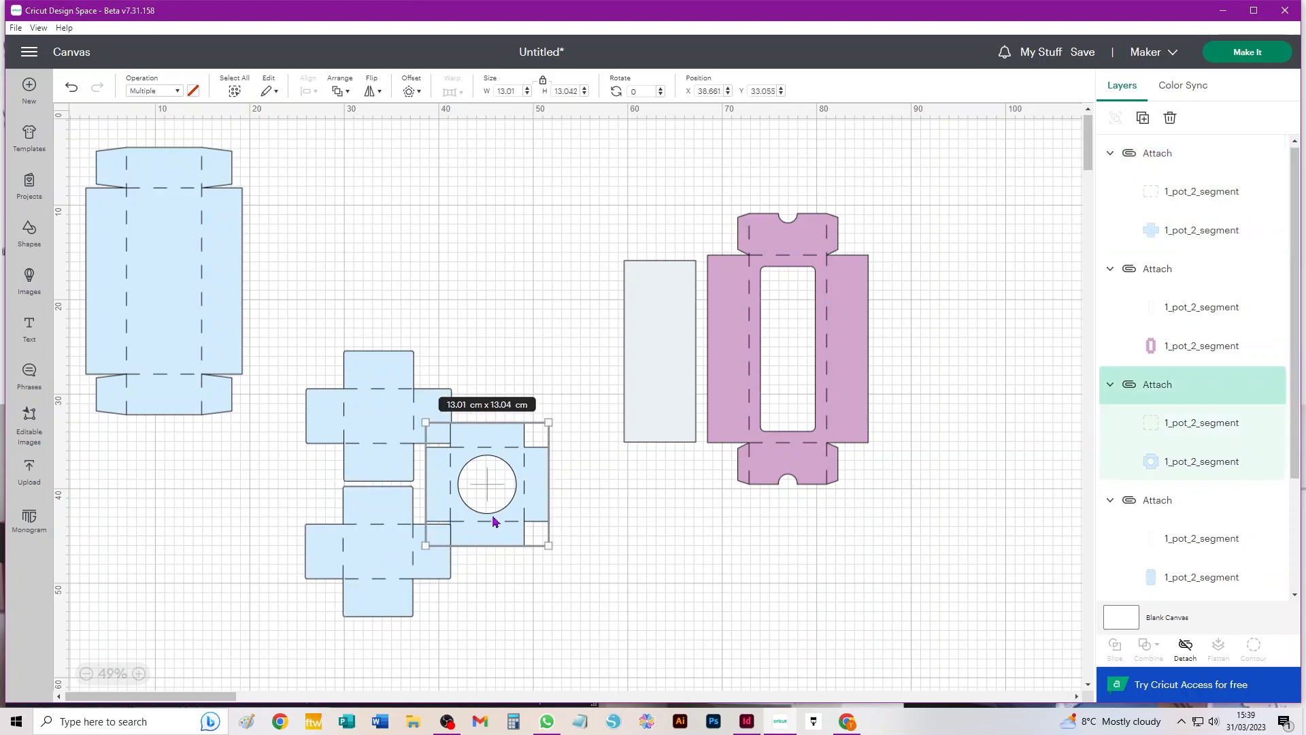
pyautogui.press('Left')
pyautogui.press('Left')
pyautogui.press('Left')
pyautogui.press('Left')
pyautogui.press('Left')
pyautogui.press('Up')
pyautogui.press('Left')
pyautogui.press('Left')
pyautogui.press('Left')
pyautogui.press('Right')
pyautogui.press('Right')
pyautogui.press('Right')
pyautogui.press('Right')
pyautogui.press('Right')
pyautogui.press('Right')
pyautogui.press('Right')
pyautogui.press('Right')
pyautogui.press('Right')
pyautogui.press('Right')
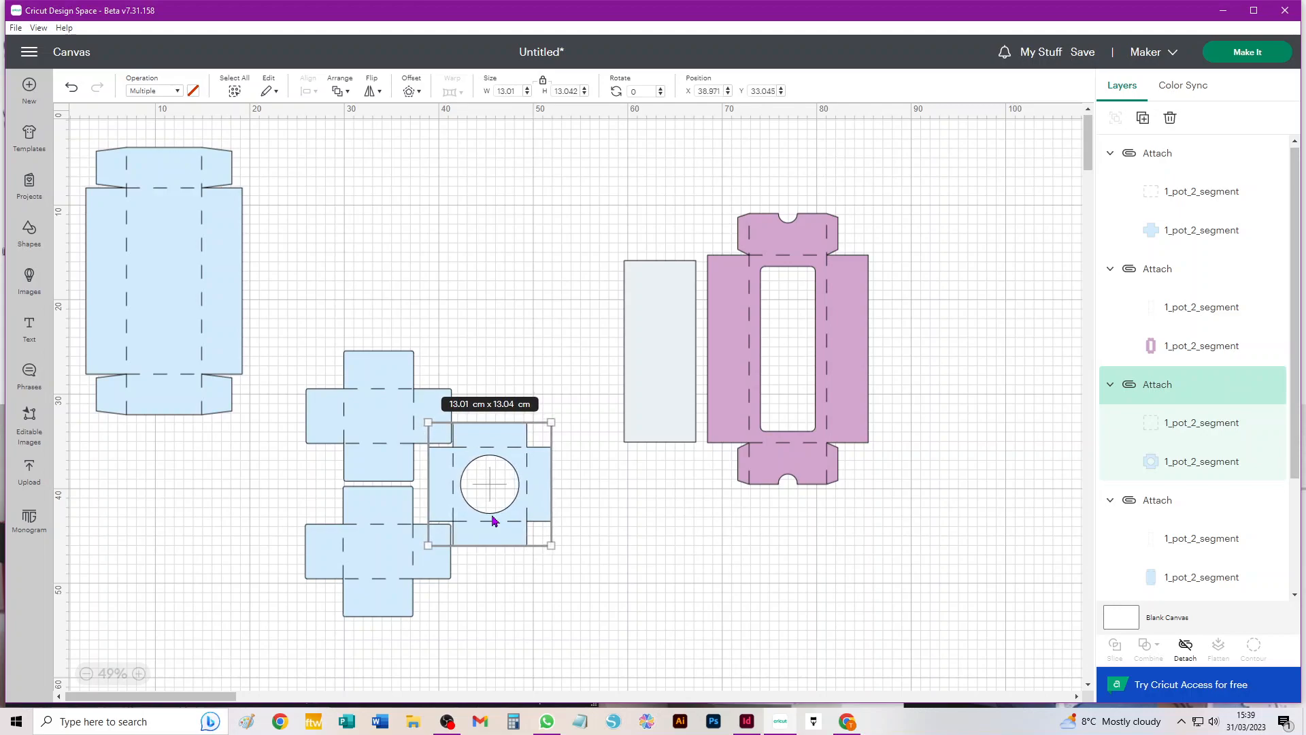
pyautogui.moveTo(320, 313); pyautogui.dragTo(494, 539)
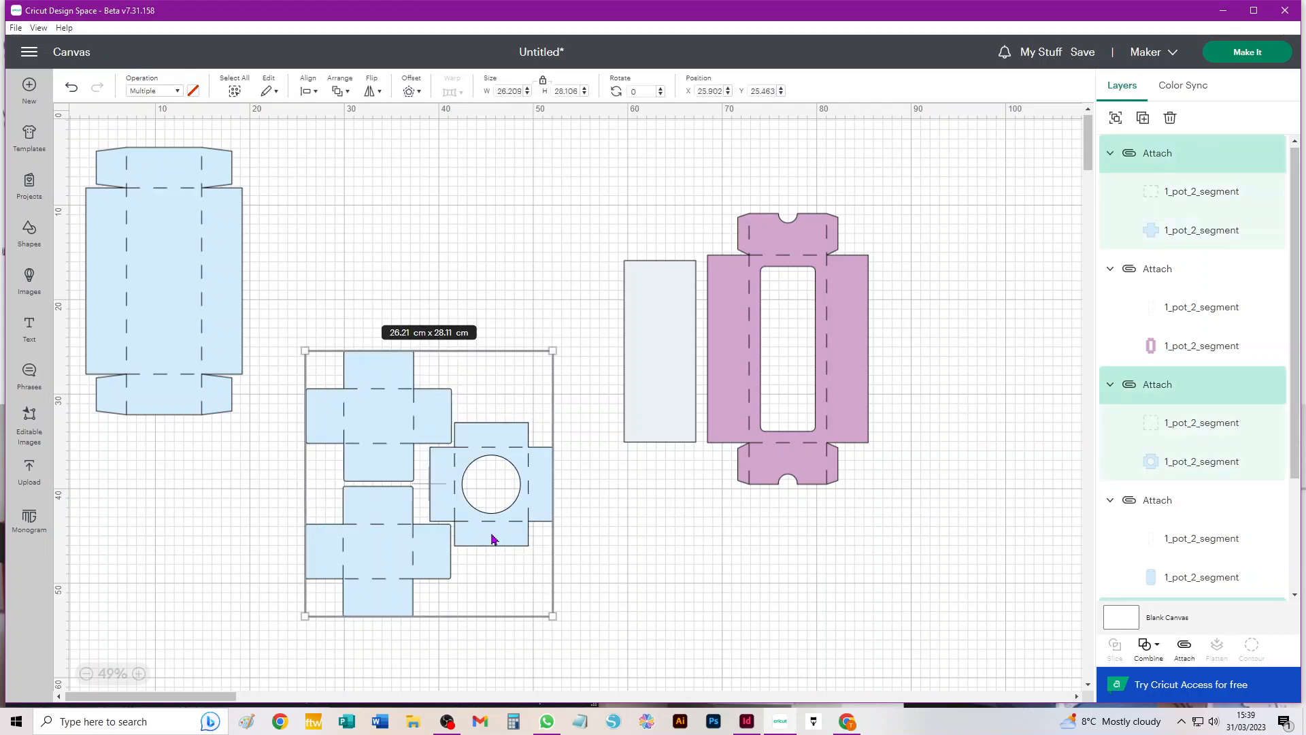
pyautogui.click(413, 313)
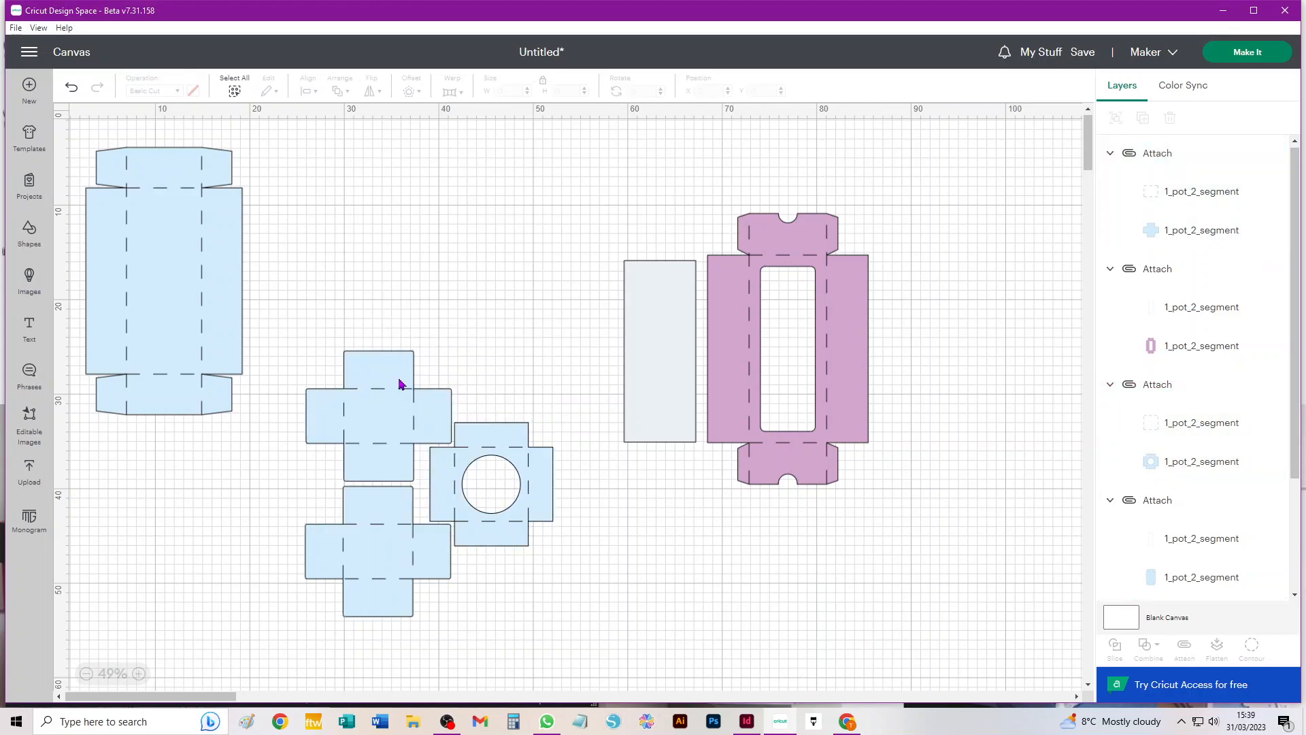
# Step: Rotate the upper cross piece to 180 degrees and place it above the lower cross at about X 25.1, Y 23.9 cm
pyautogui.moveTo(402, 378); pyautogui.dragTo(422, 286)
pyautogui.moveTo(474, 387); pyautogui.dragTo(504, 292)
pyautogui.click(354, 533)
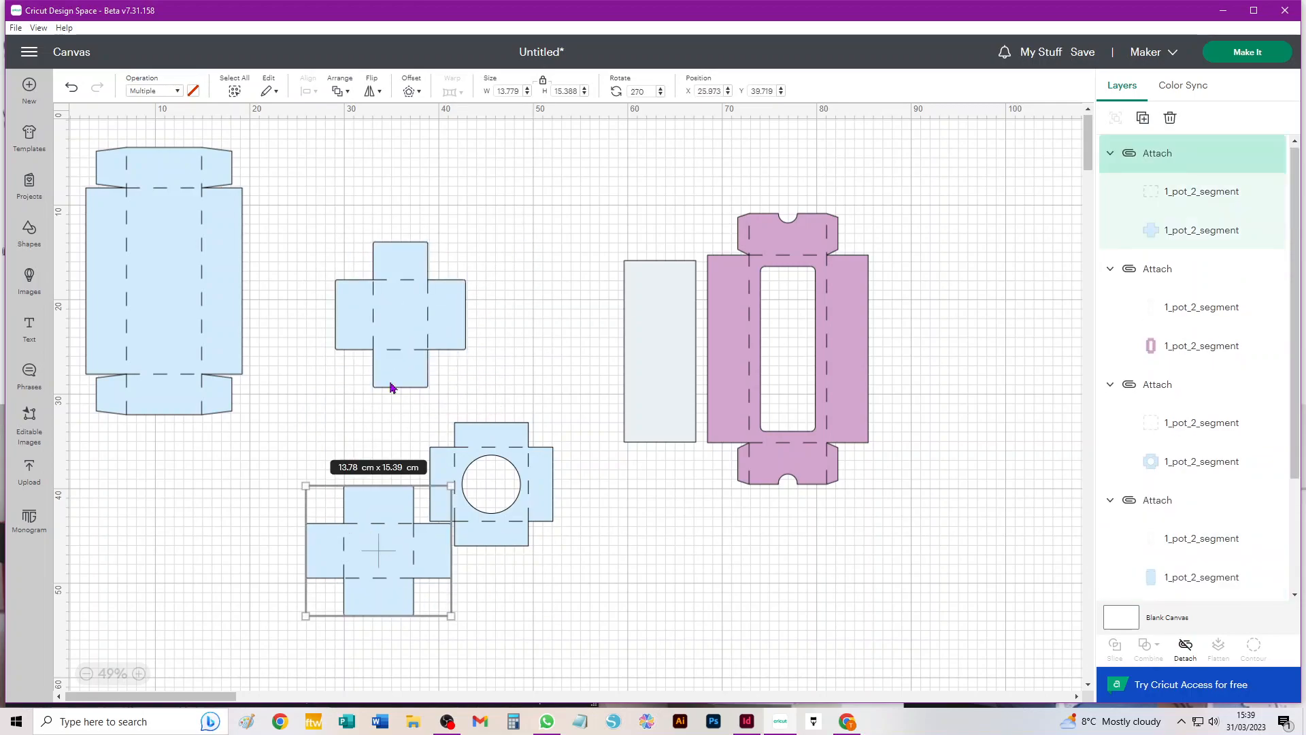
pyautogui.moveTo(408, 343); pyautogui.dragTo(371, 436)
# Step: Move the round-hole piece closer to the two crosses and check the overall size of the three-piece group
pyautogui.moveTo(509, 468); pyautogui.dragTo(494, 469)
pyautogui.moveTo(317, 291); pyautogui.dragTo(551, 633)
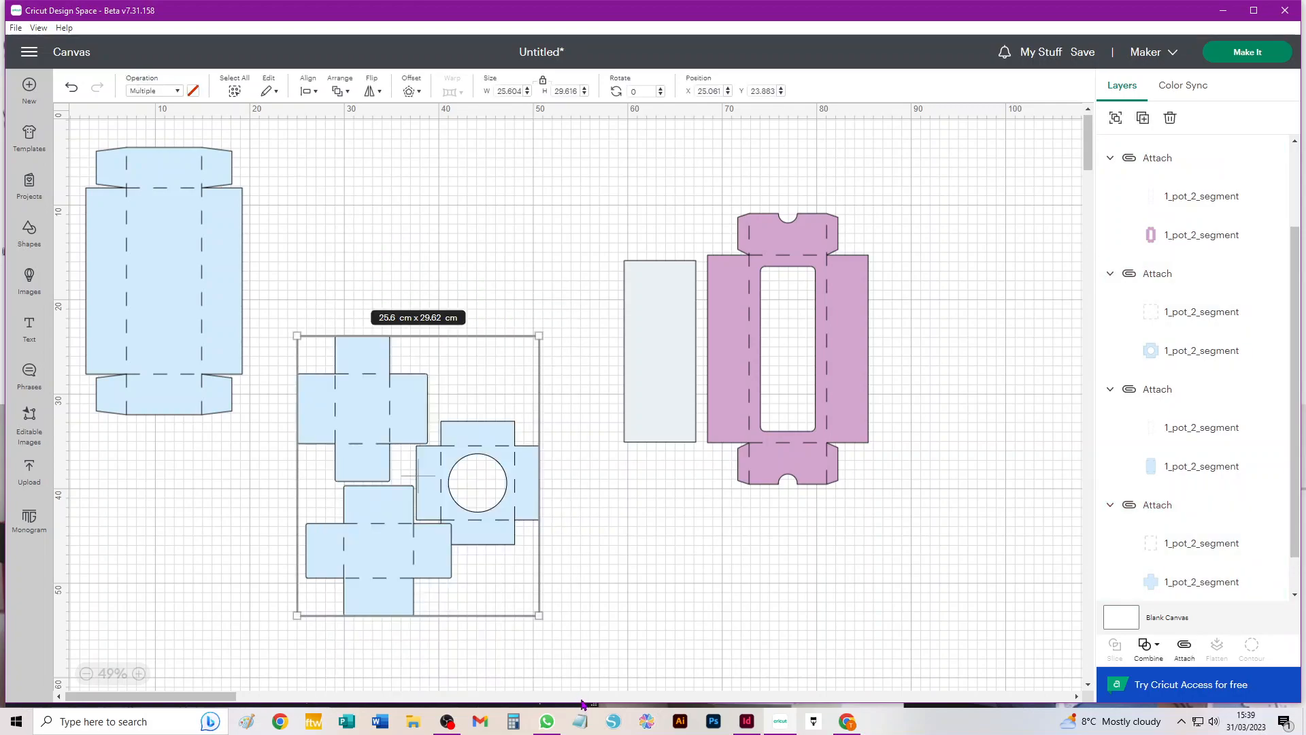
pyautogui.click(562, 655)
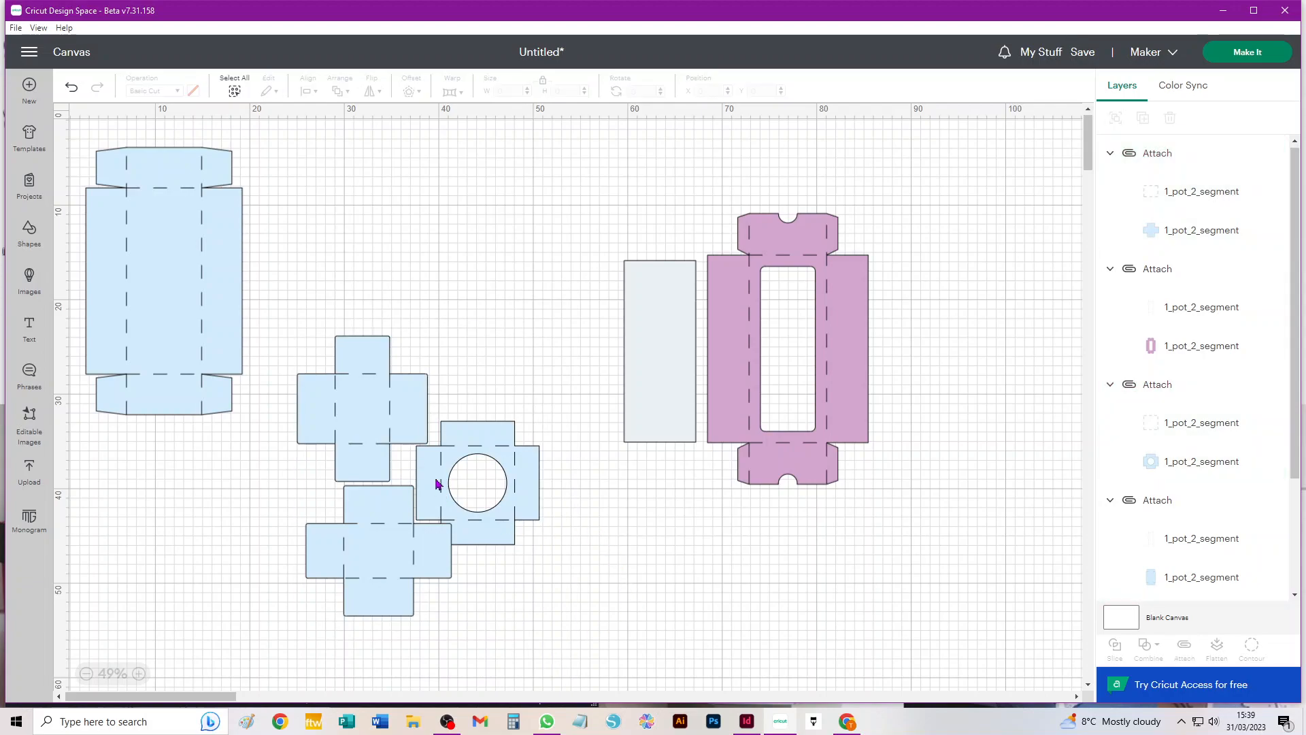
# Step: Open the mat preview for the rearranged box pieces
pyautogui.click(208, 303)
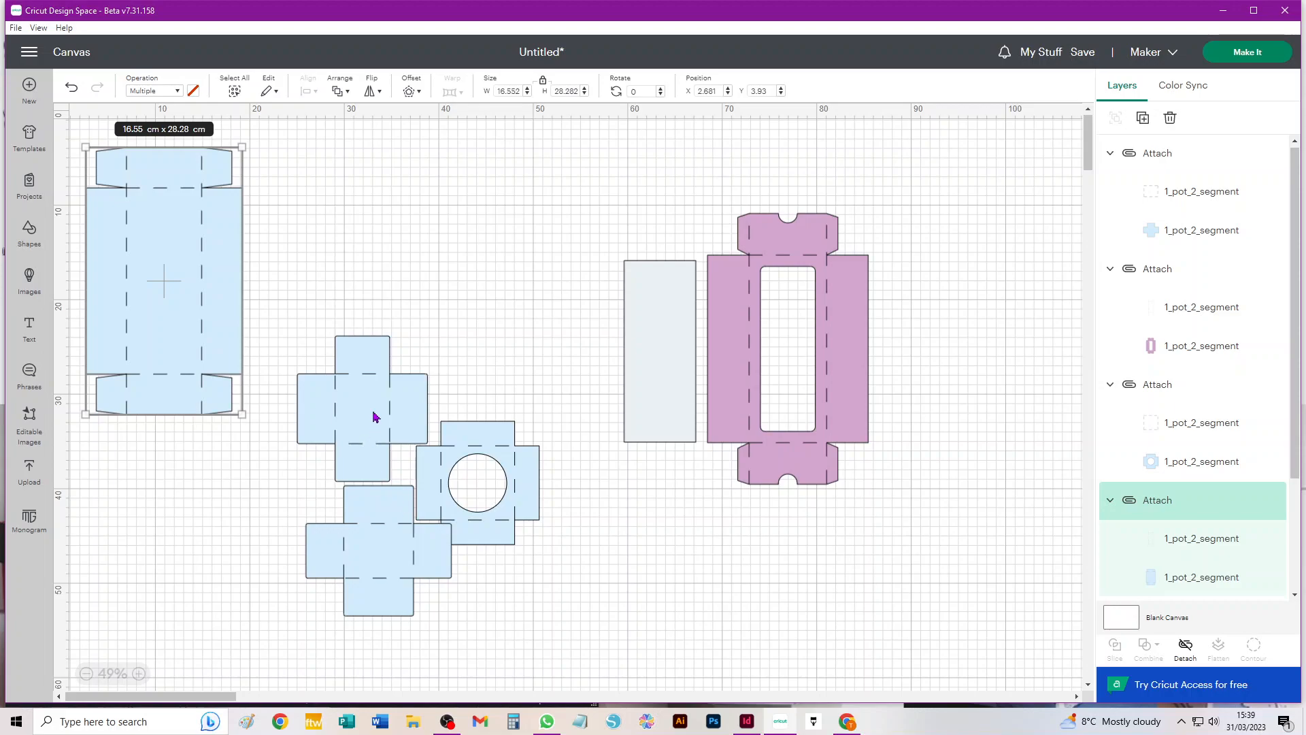
pyautogui.click(373, 416)
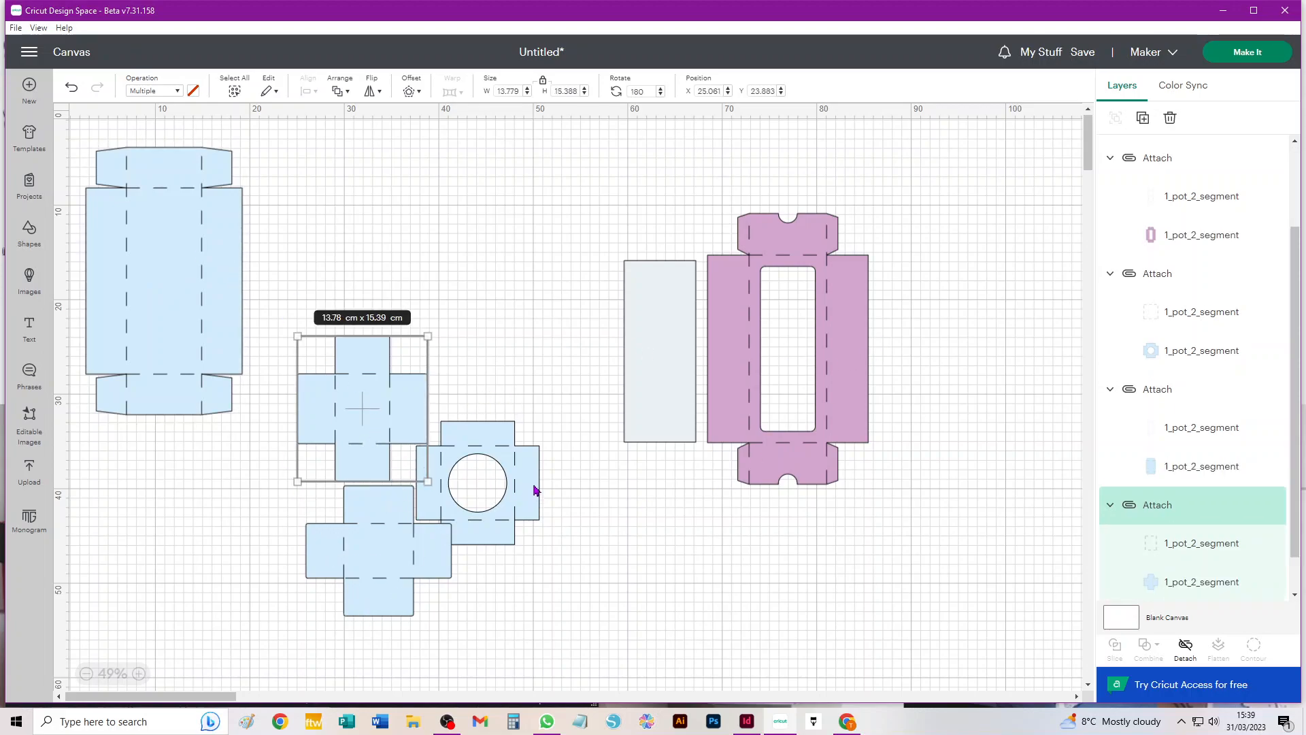
pyautogui.click(1249, 53)
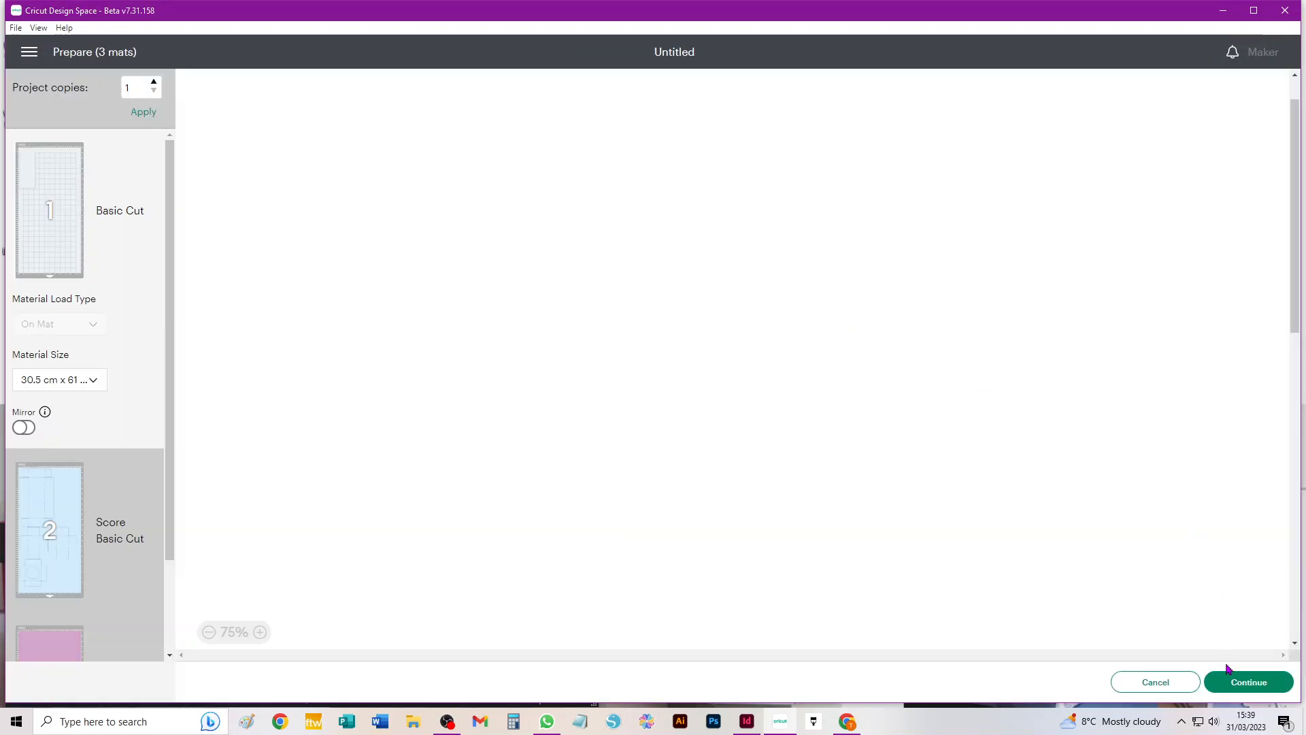
# Step: Close the mat preview and spread the two crosses and the round-hole piece apart on the canvas
pyautogui.click(1157, 683)
pyautogui.moveTo(372, 336); pyautogui.dragTo(413, 209)
pyautogui.moveTo(472, 367); pyautogui.dragTo(529, 167)
pyautogui.moveTo(510, 458); pyautogui.dragTo(563, 474)
pyautogui.click(410, 572)
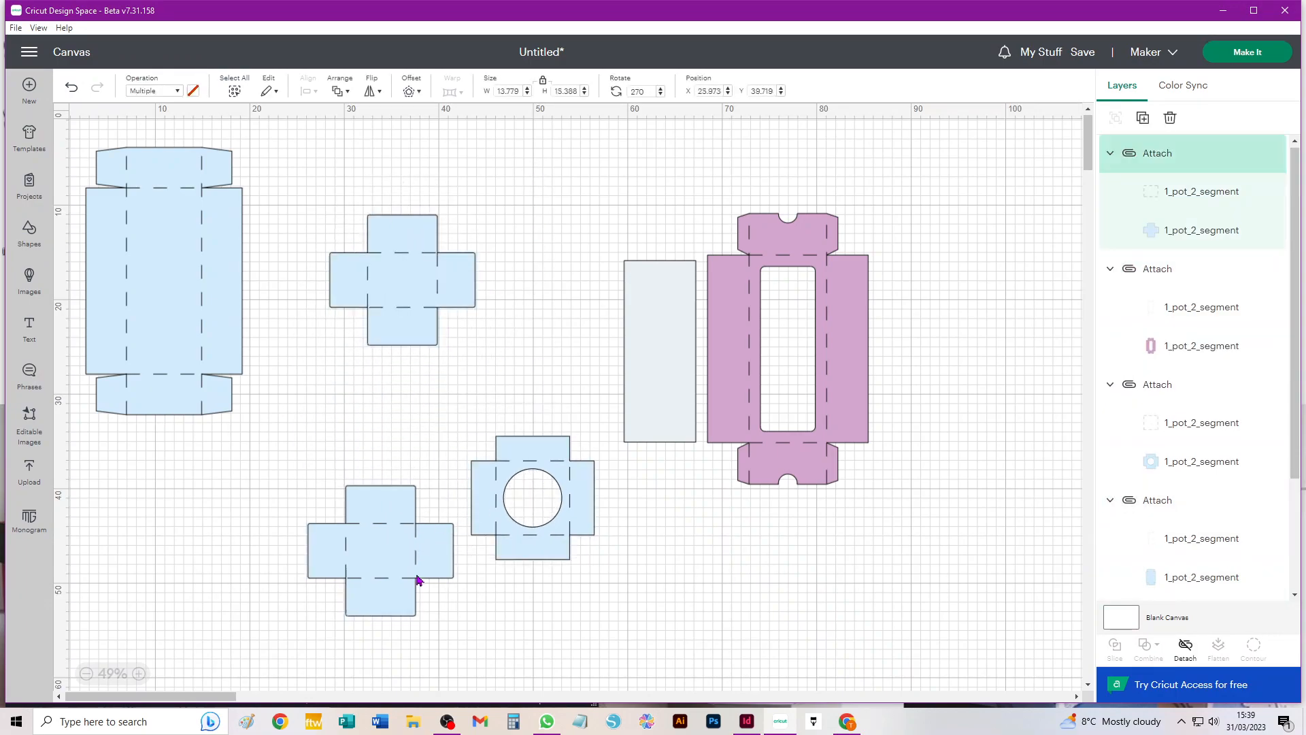
# Step: Place the lower cross directly beneath the upper one at about X 28.3, Y 25.2 cm and attach the two crosses together
pyautogui.moveTo(379, 532); pyautogui.dragTo(411, 368)
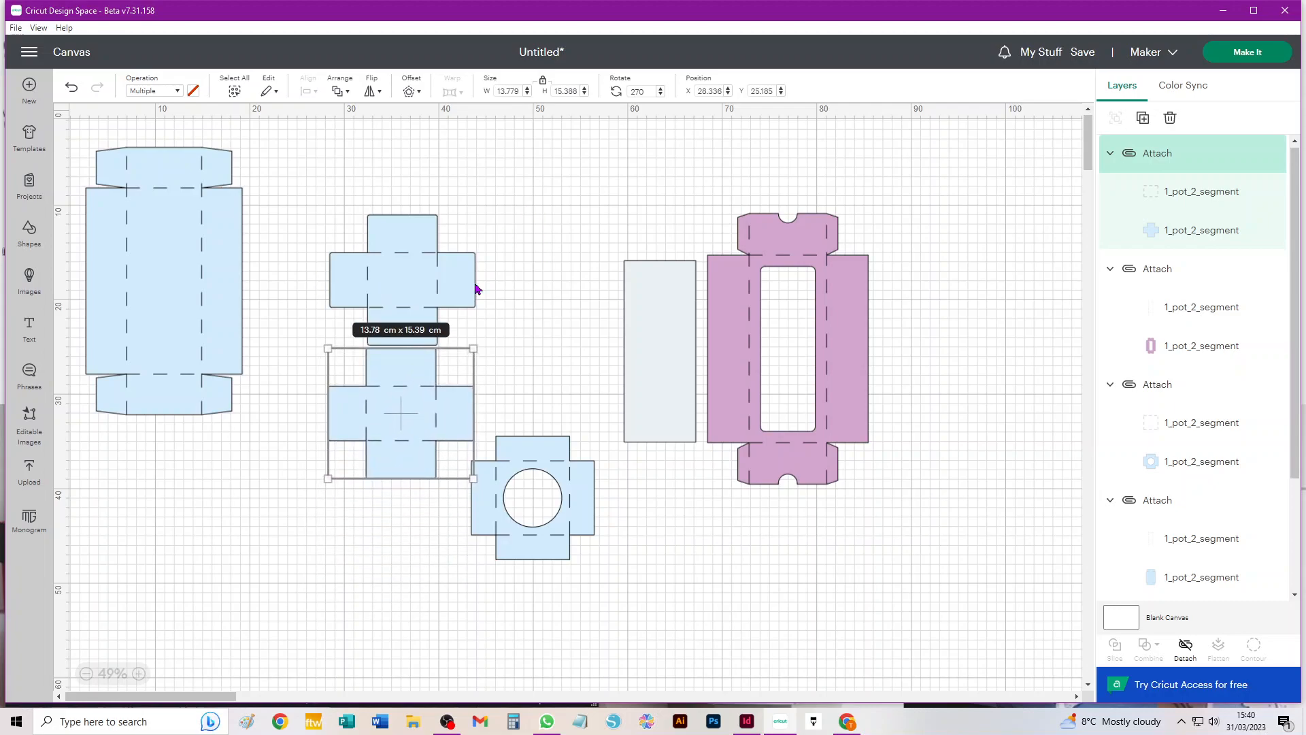
pyautogui.moveTo(349, 401); pyautogui.dragTo(334, 409)
pyautogui.click(1184, 647)
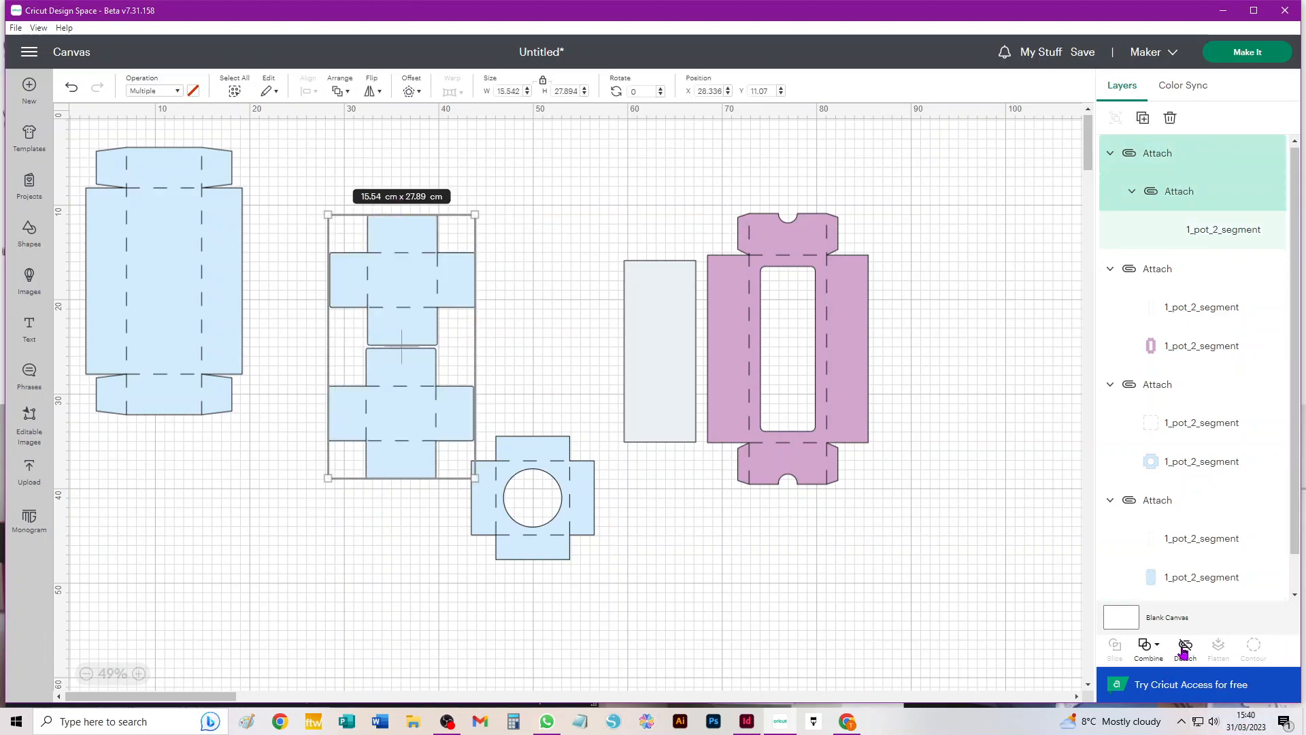
# Step: Line up the large blue panel, the attached crosses at about X 23.7, Y 12.2 cm and the purple window piece in a row
pyautogui.click(174, 291)
pyautogui.moveTo(171, 290); pyautogui.dragTo(181, 364)
pyautogui.moveTo(406, 420); pyautogui.dragTo(361, 429)
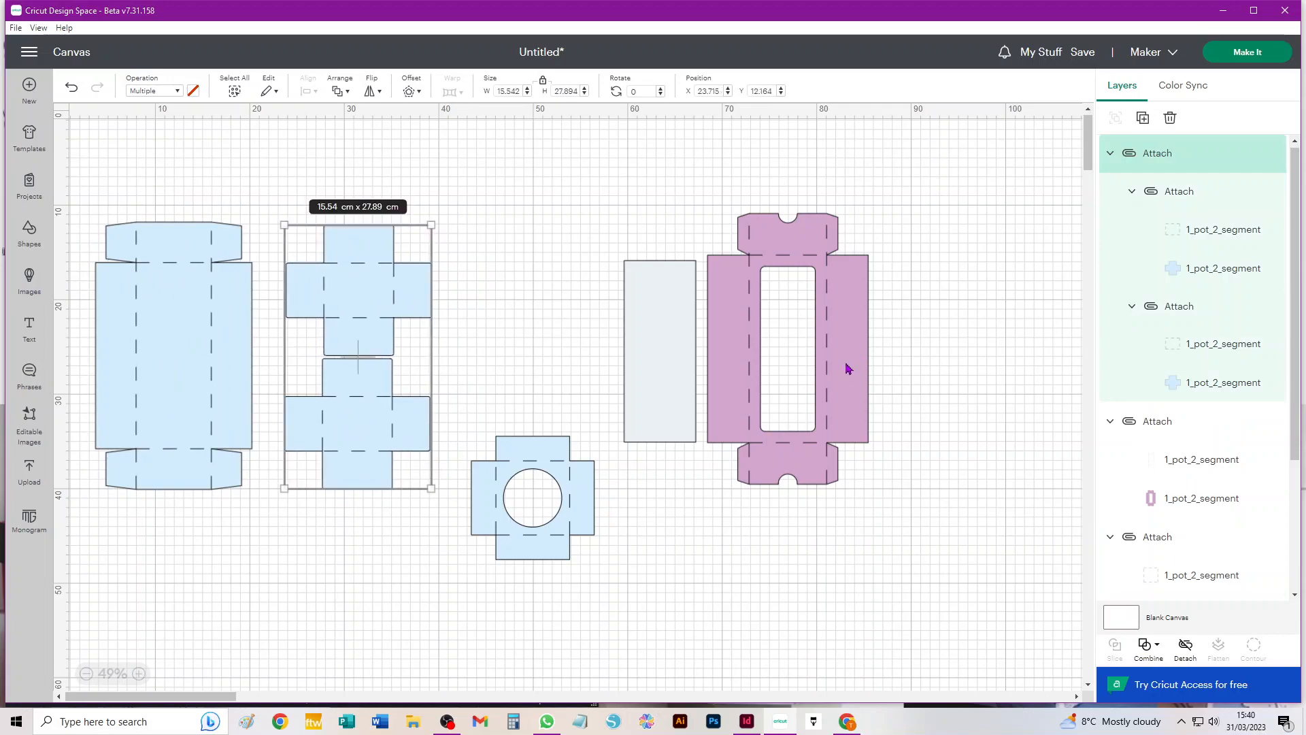
pyautogui.moveTo(850, 373); pyautogui.dragTo(592, 378)
# Step: Move the round-hole piece to about X 75.9, Y 38.3 cm and place the grey rectangle apart from the purple window piece
pyautogui.moveTo(555, 557); pyautogui.dragTo(859, 590)
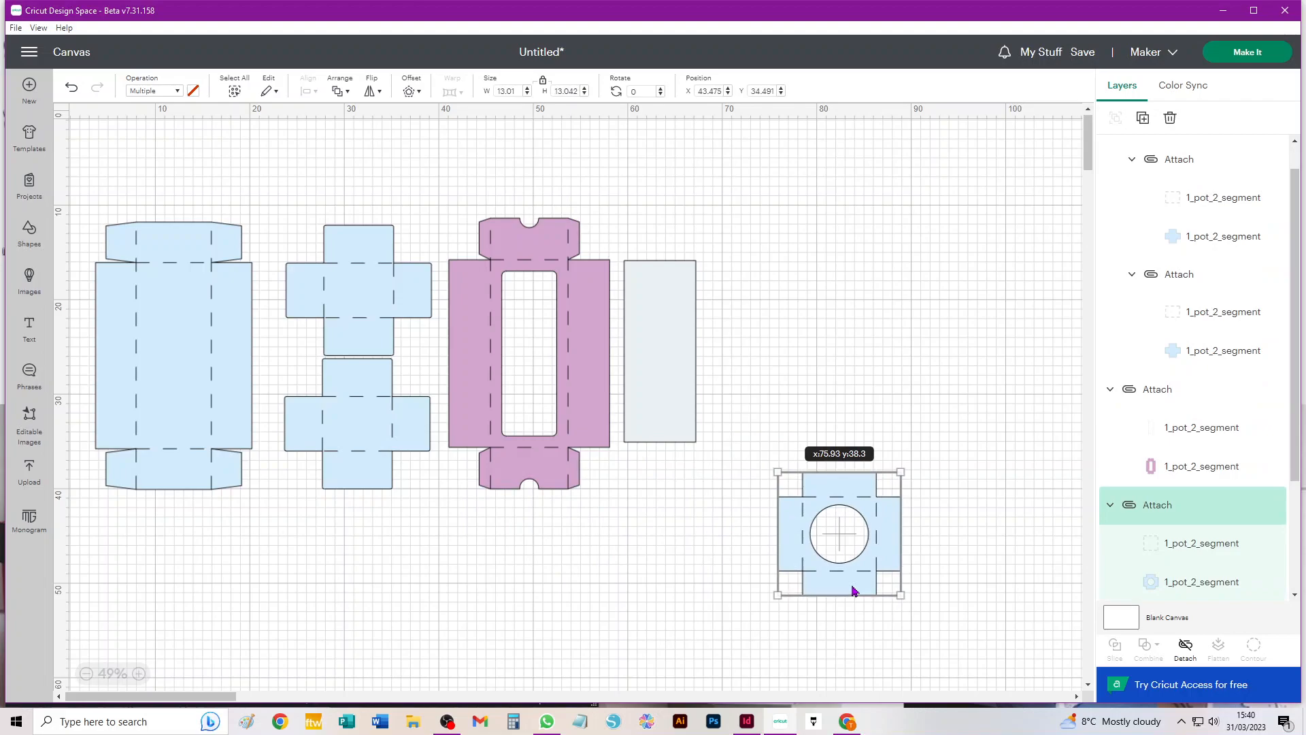
pyautogui.moveTo(670, 401); pyautogui.dragTo(777, 373)
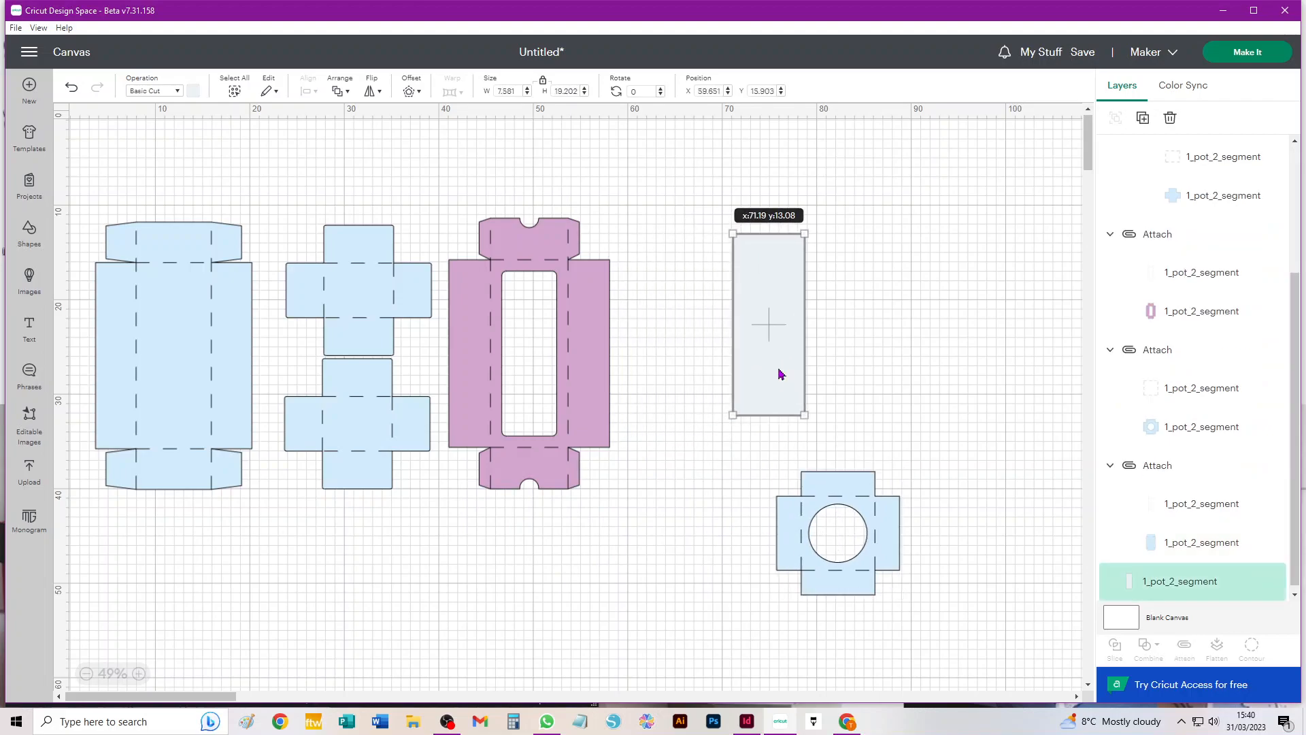
pyautogui.click(511, 254)
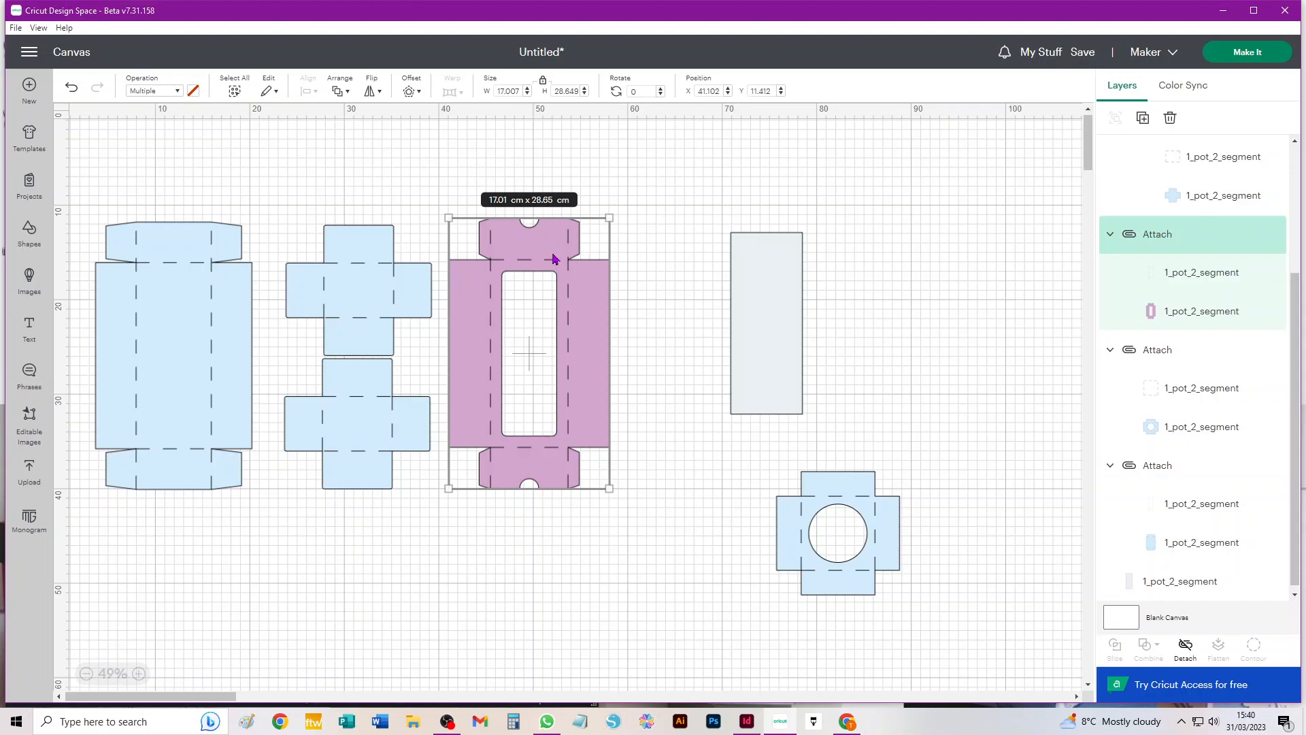
pyautogui.moveTo(760, 377); pyautogui.dragTo(701, 394)
# Step: Shift the blue panel, attached crosses and purple piece upward in their row and place the round-hole piece beneath at about X 25.3, Y 40.7 cm
pyautogui.moveTo(208, 319); pyautogui.dragTo(198, 297)
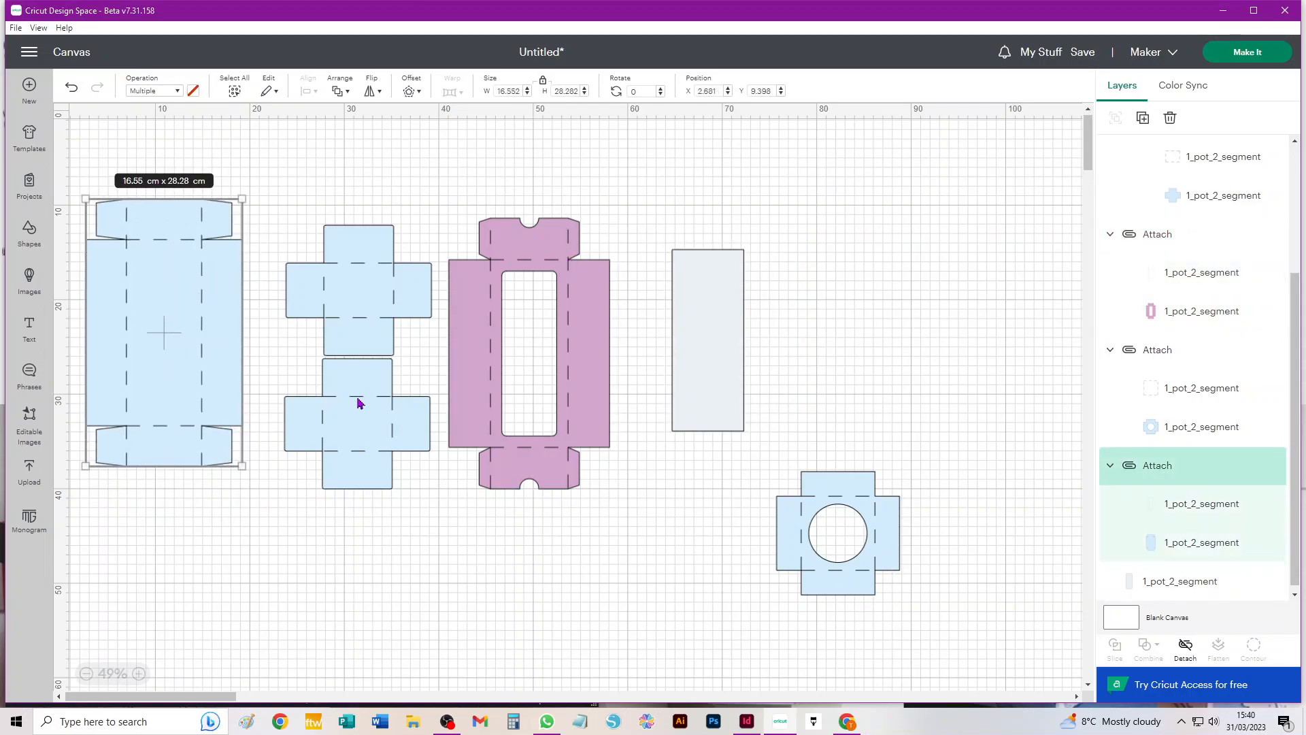
pyautogui.moveTo(360, 400); pyautogui.dragTo(330, 370)
pyautogui.moveTo(524, 458); pyautogui.dragTo(497, 427)
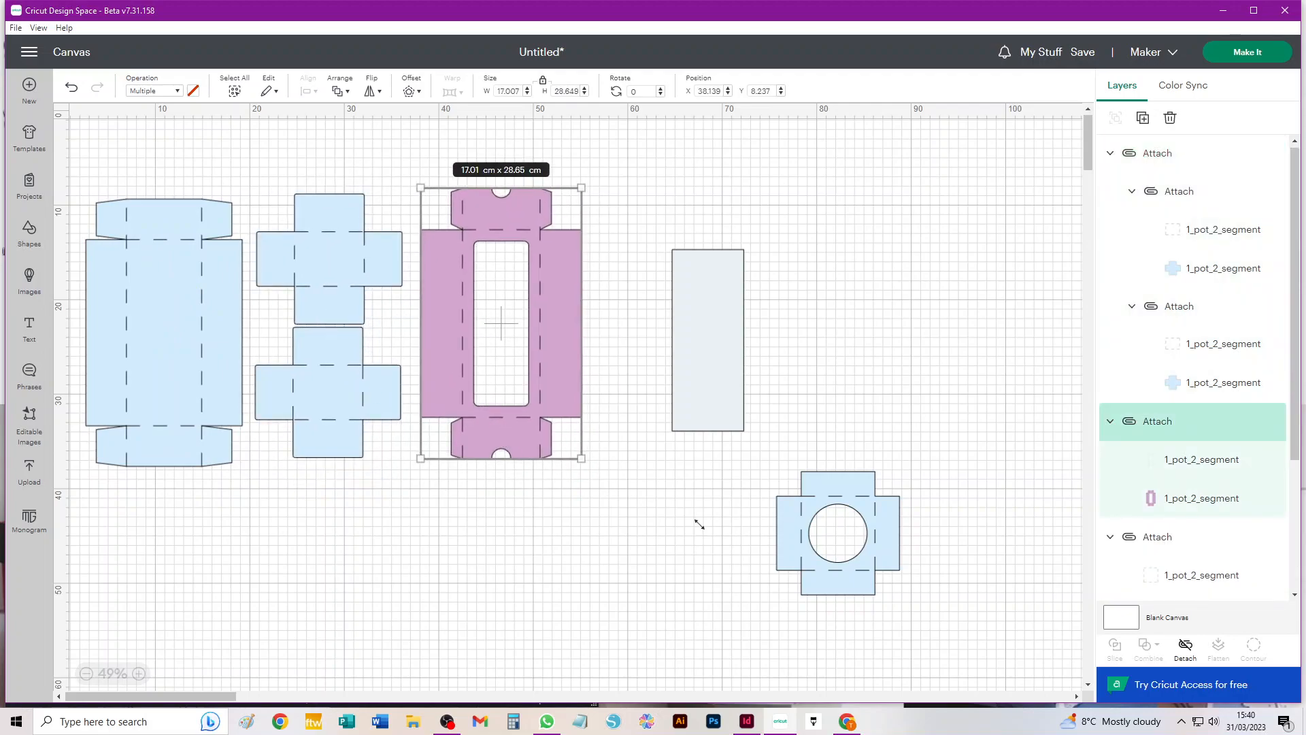
pyautogui.moveTo(890, 559); pyautogui.dragTo(414, 583)
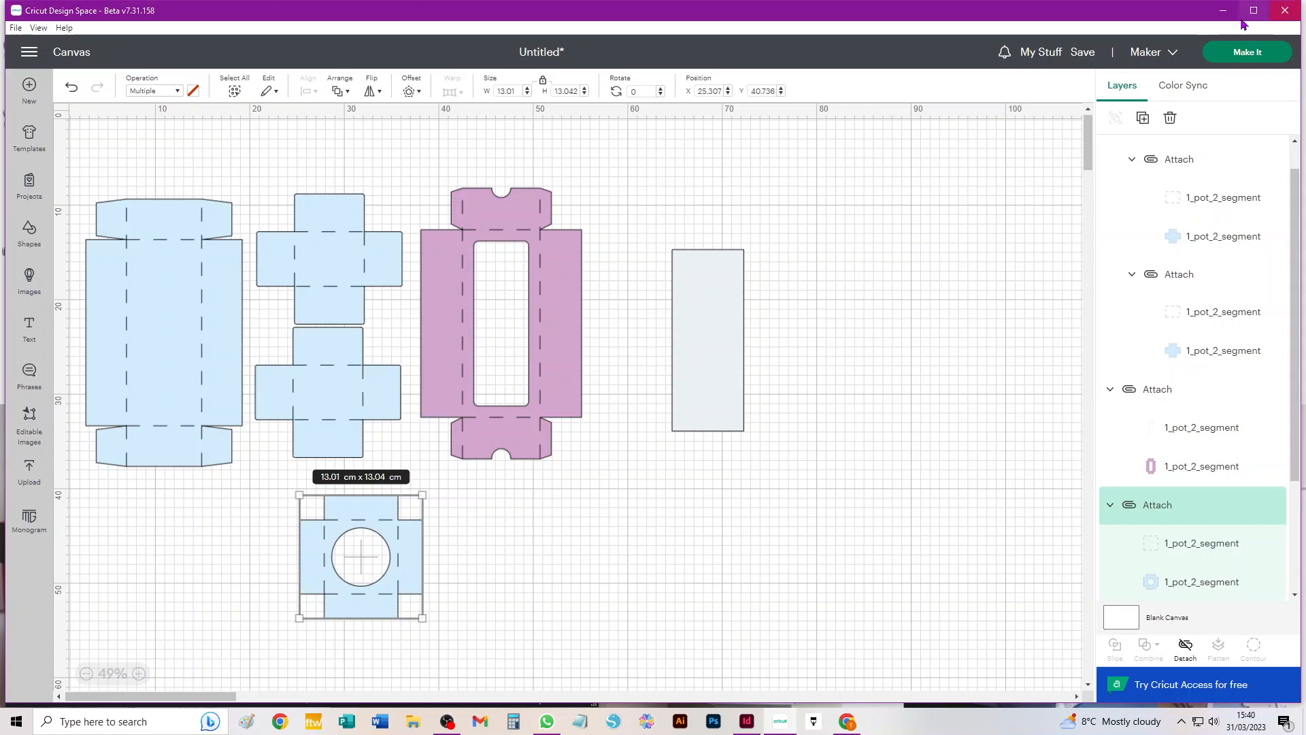
# Step: Open the mat preview and set the first two mats' material size to 21 cm x 29.7 cm (A4)
pyautogui.click(1246, 52)
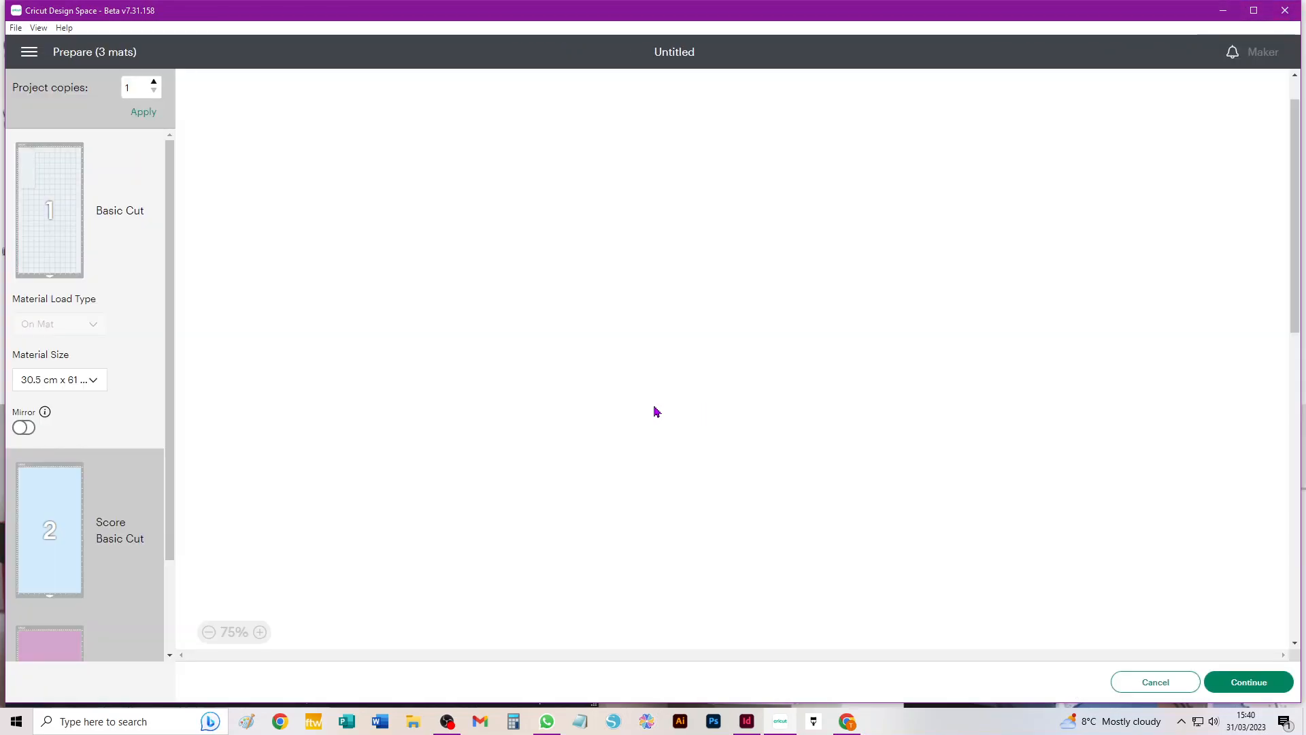
pyautogui.click(62, 383)
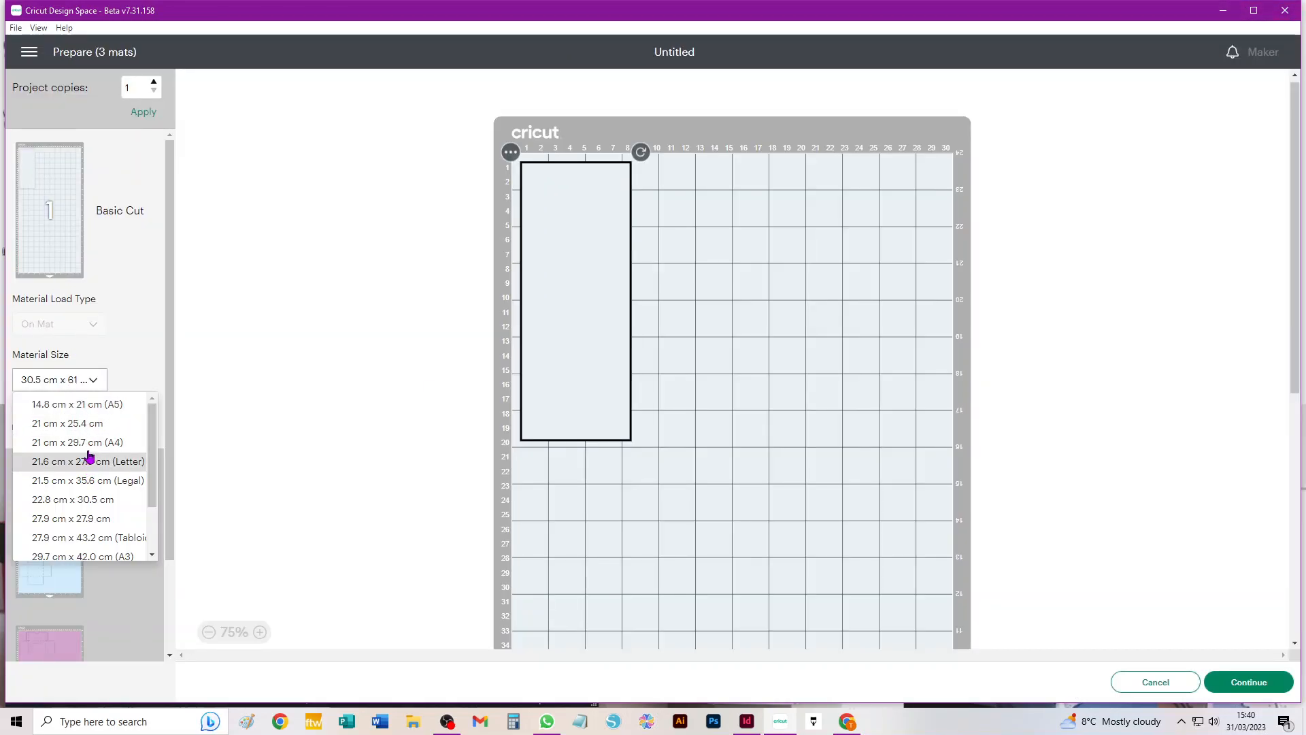
pyautogui.click(90, 461)
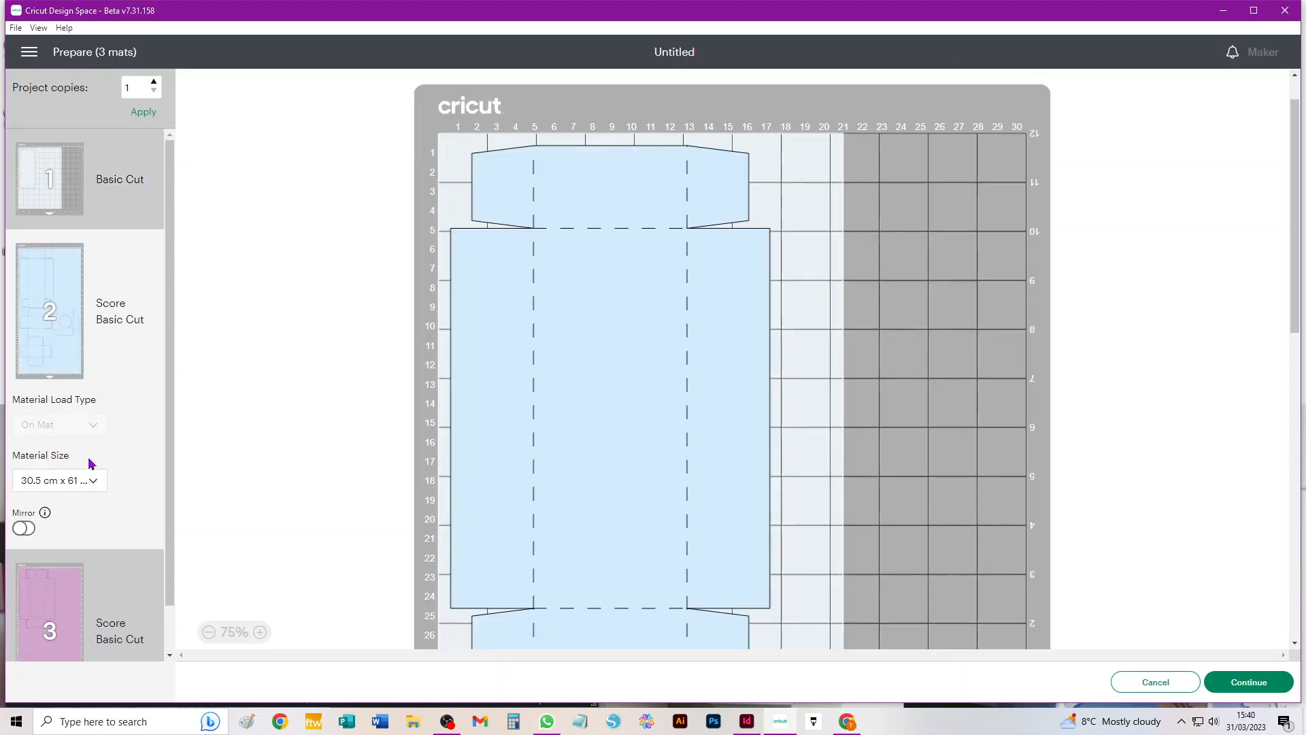
pyautogui.click(89, 481)
pyautogui.click(98, 565)
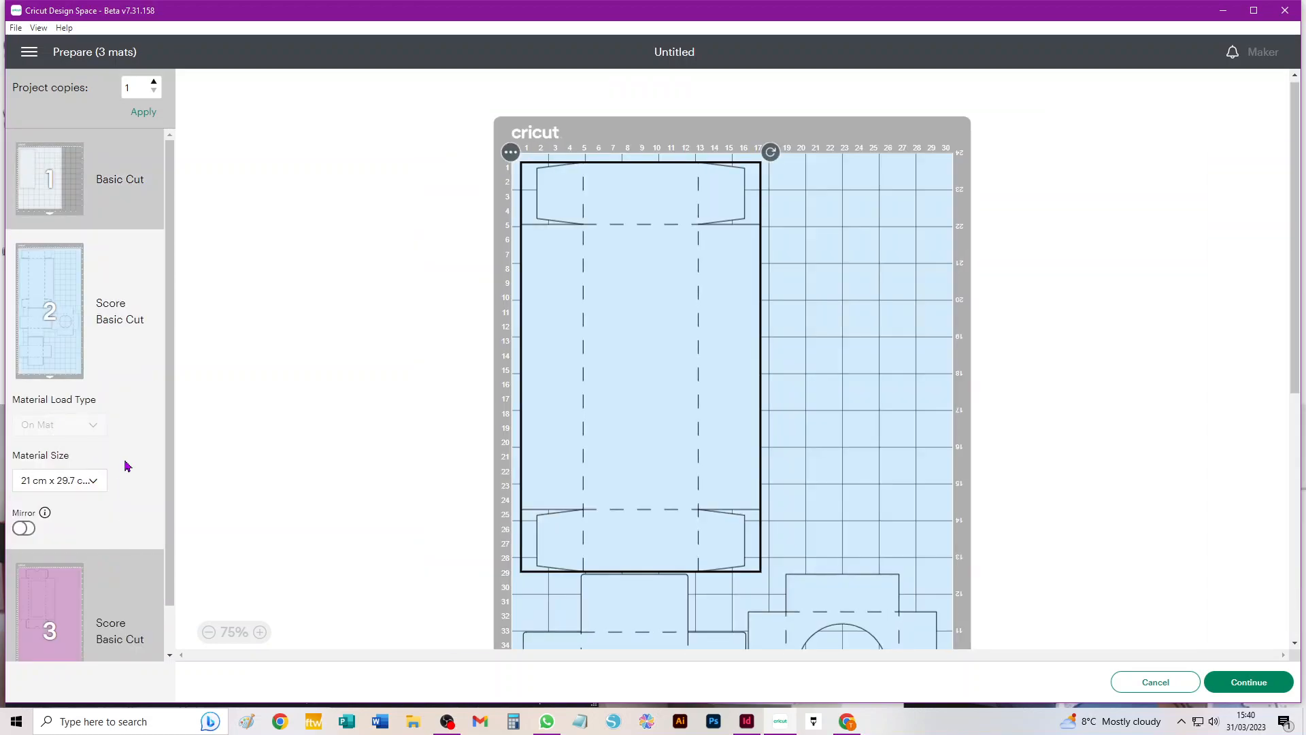
# Step: Check the remaining blue mats, set the purple mat's material size to 30.5 cm x 30.5 cm, and return to the canvas
pyautogui.scroll(-3, 99, 328)
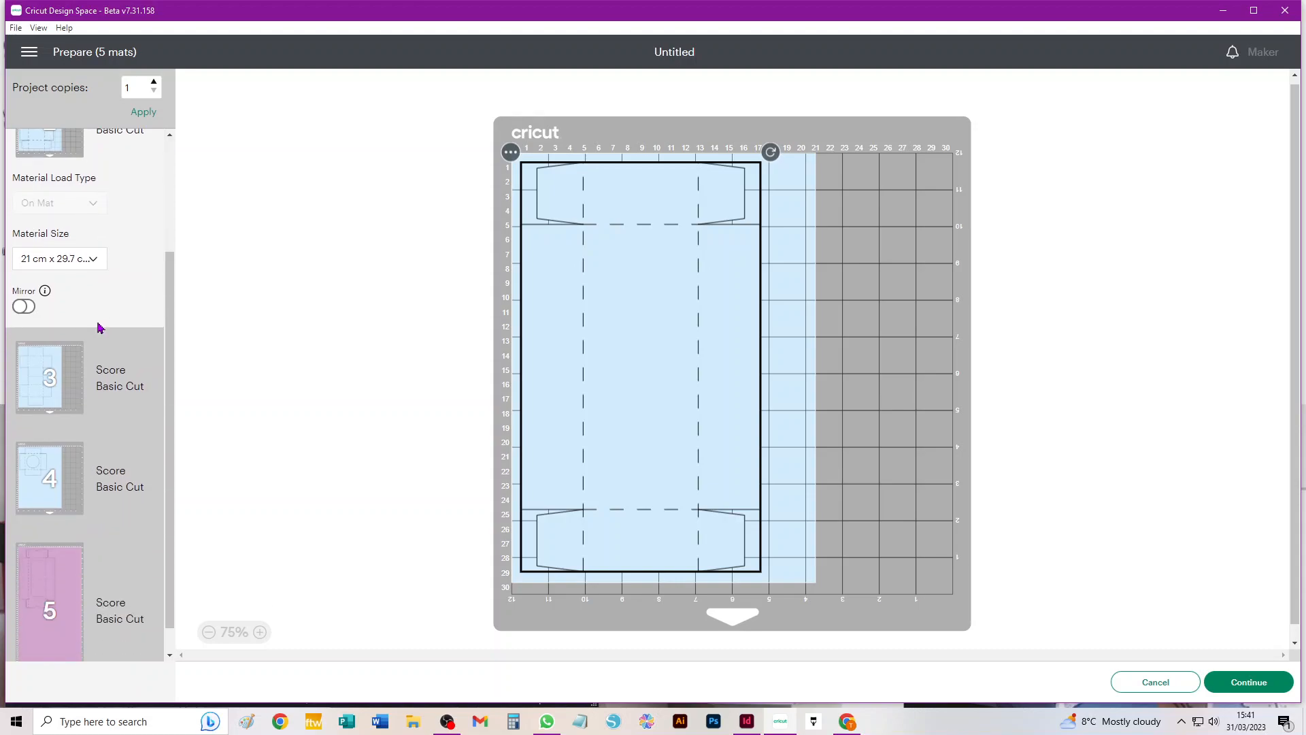
pyautogui.click(42, 448)
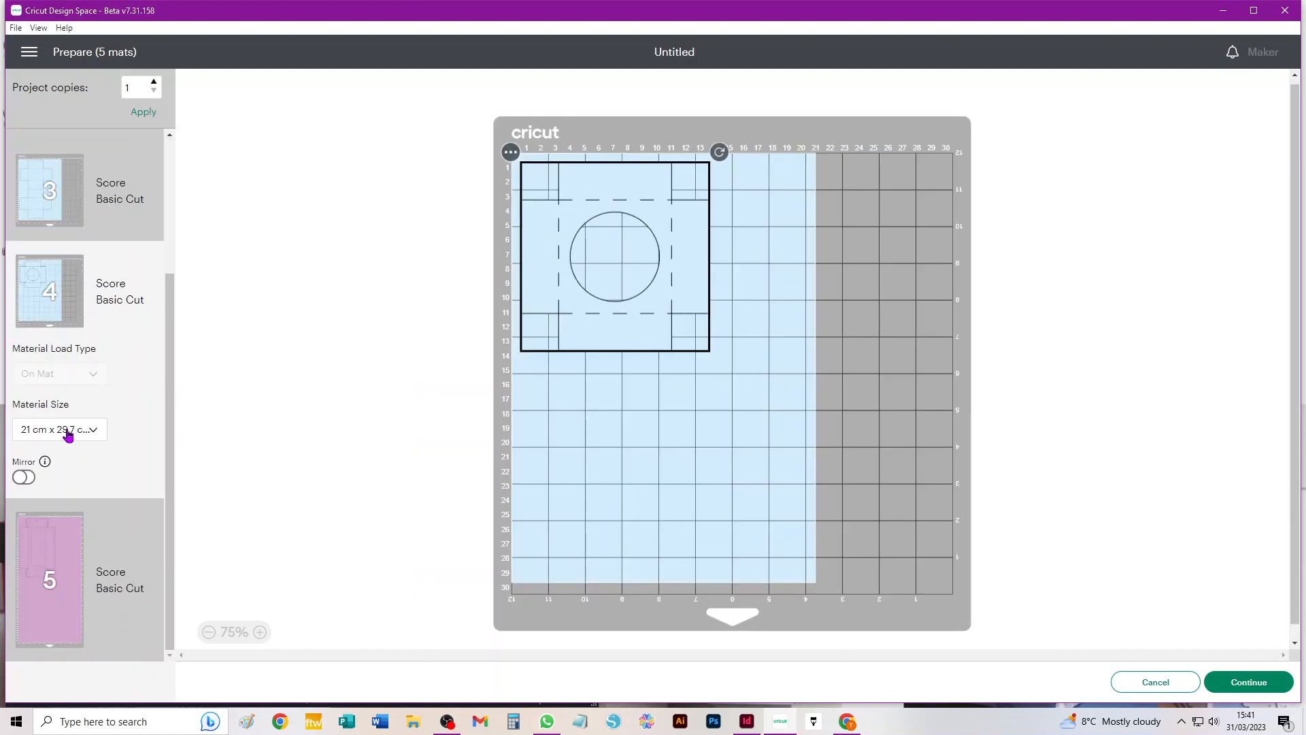
pyautogui.click(50, 574)
pyautogui.click(91, 595)
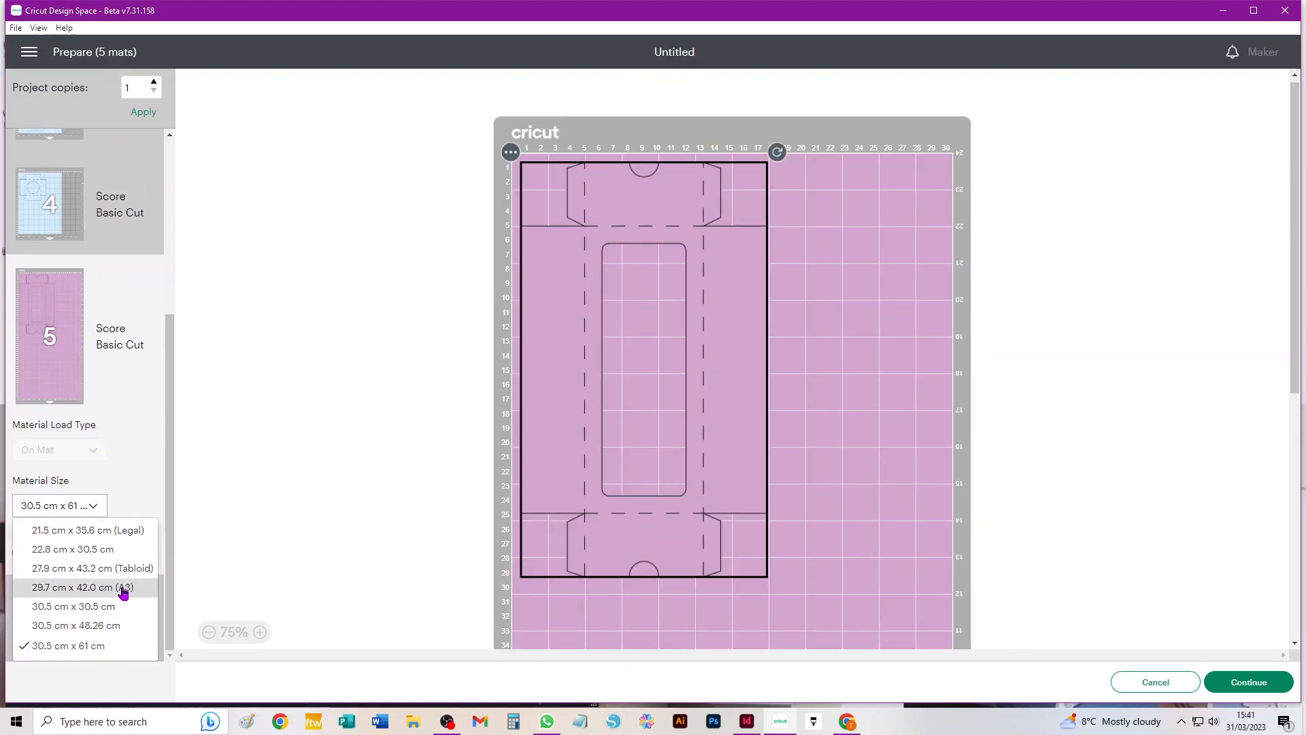
pyautogui.click(71, 607)
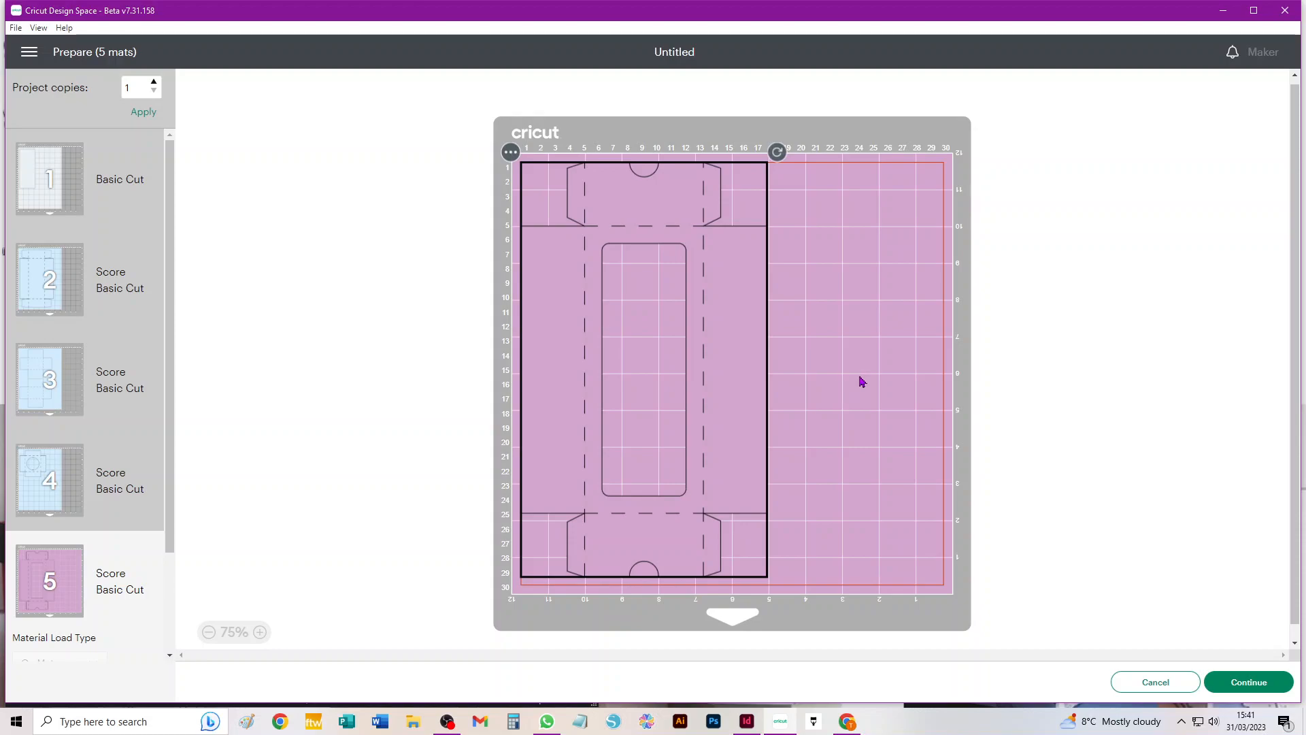
pyautogui.click(1155, 683)
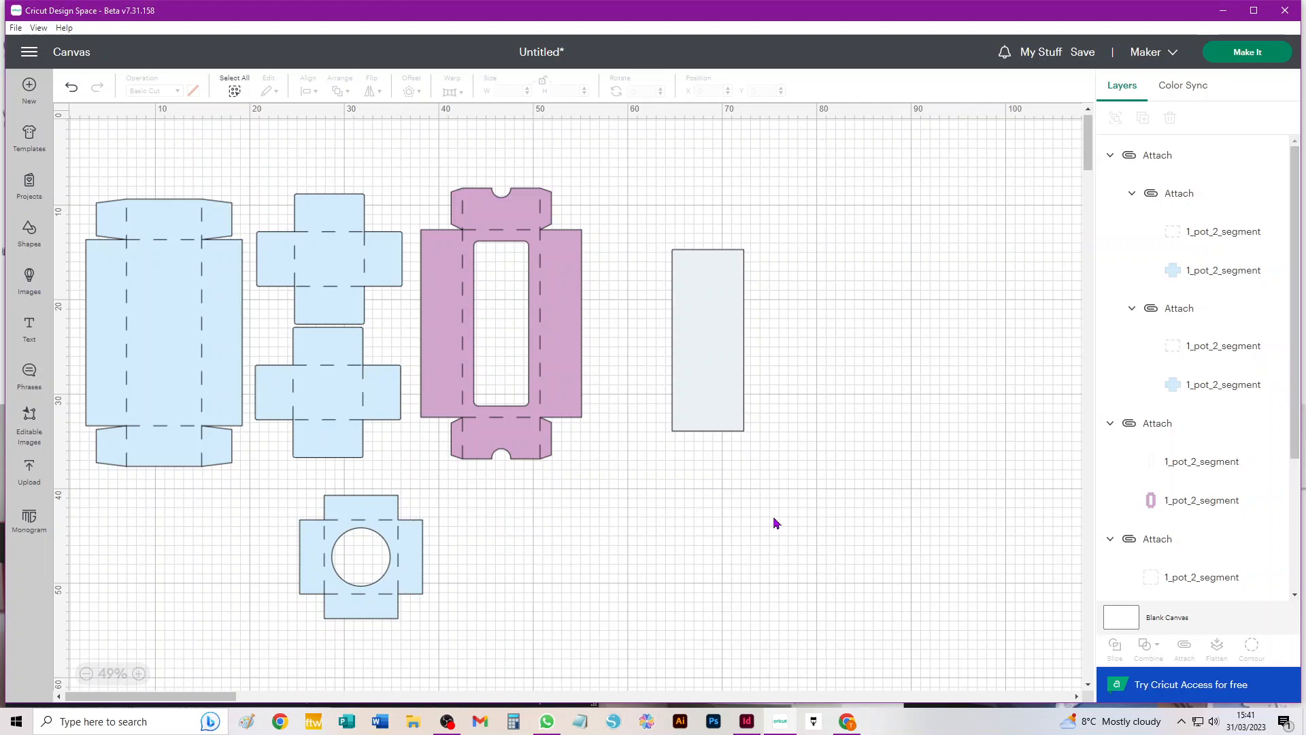
# Step: Delete all box pieces from the canvas and undo the deletion
pyautogui.hotkey('ctrl', 'a')
pyautogui.press('Delete')
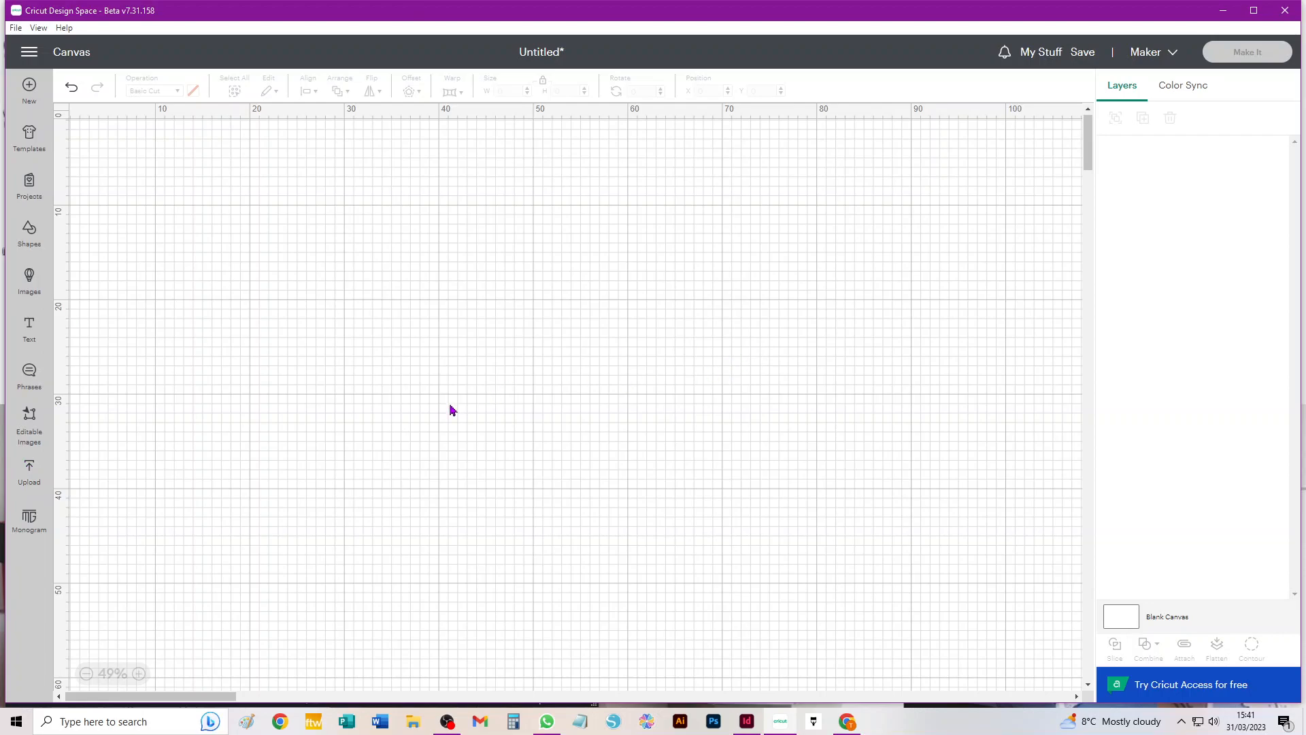
pyautogui.hotkey('ctrl', 'z')
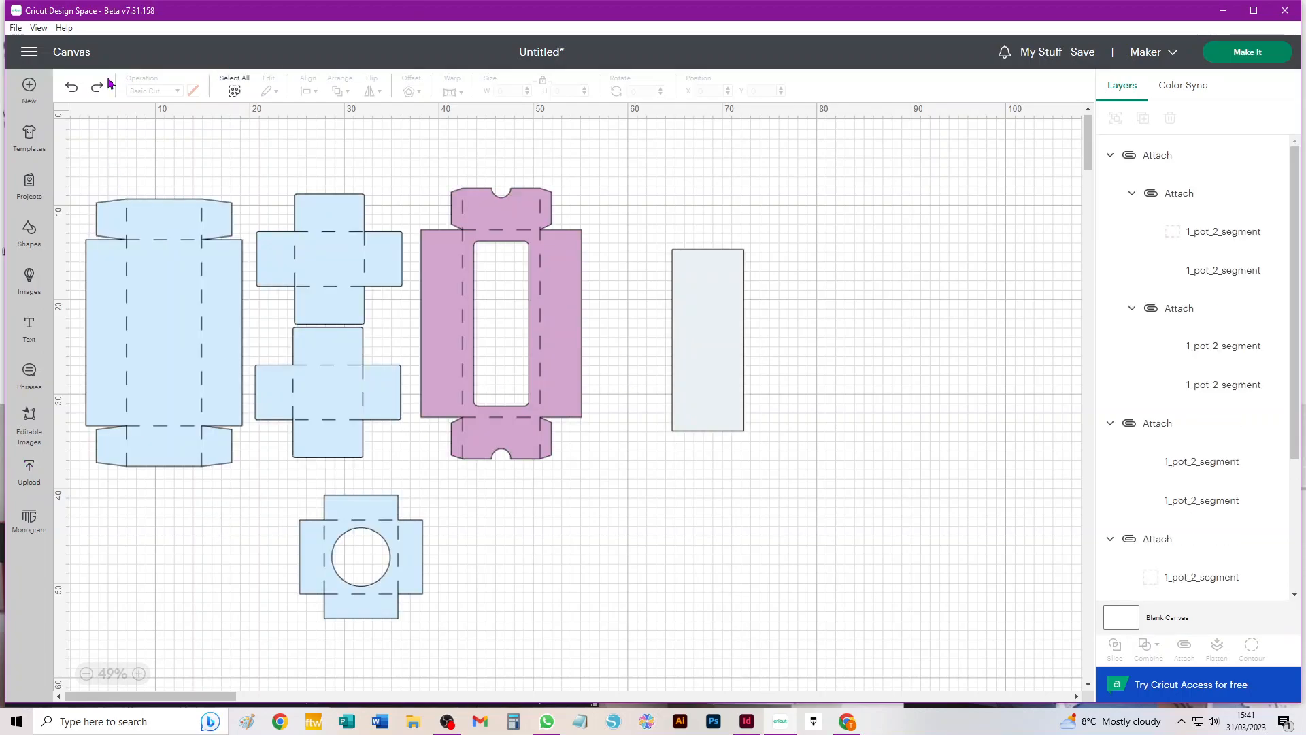
# Step: Undo the recent piece moves and the attachment of the two crosses
pyautogui.click(72, 89)
pyautogui.click(72, 88)
pyautogui.click(72, 88)
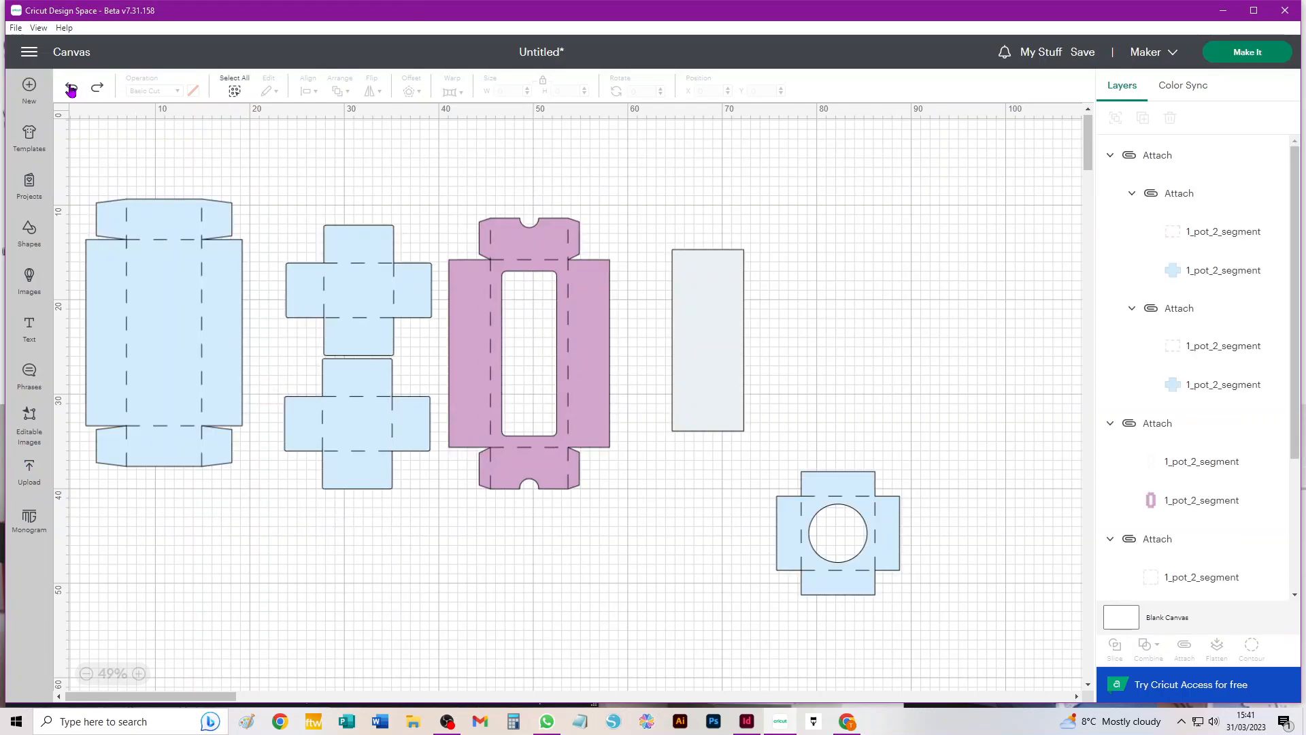
pyautogui.click(70, 89)
pyautogui.click(70, 89)
pyautogui.click(71, 89)
pyautogui.click(71, 89)
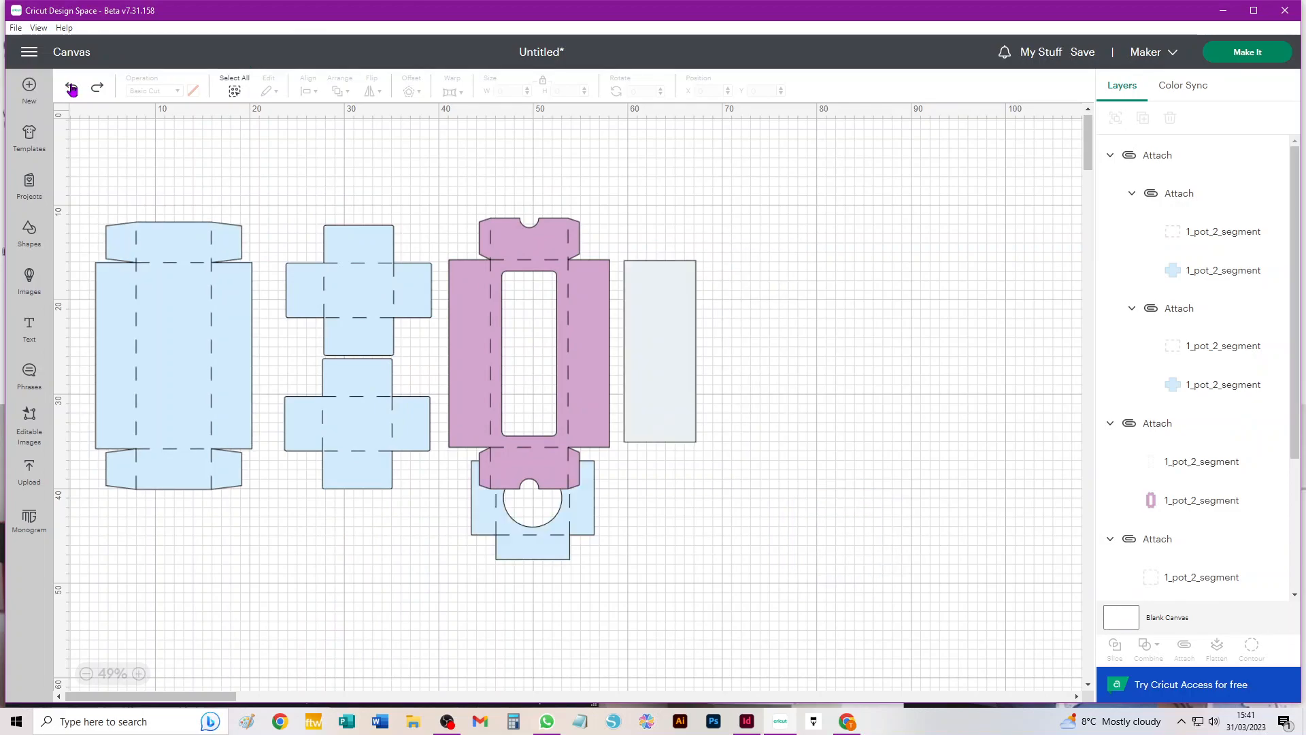
pyautogui.click(72, 89)
pyautogui.click(72, 89)
pyautogui.click(71, 89)
pyautogui.click(71, 89)
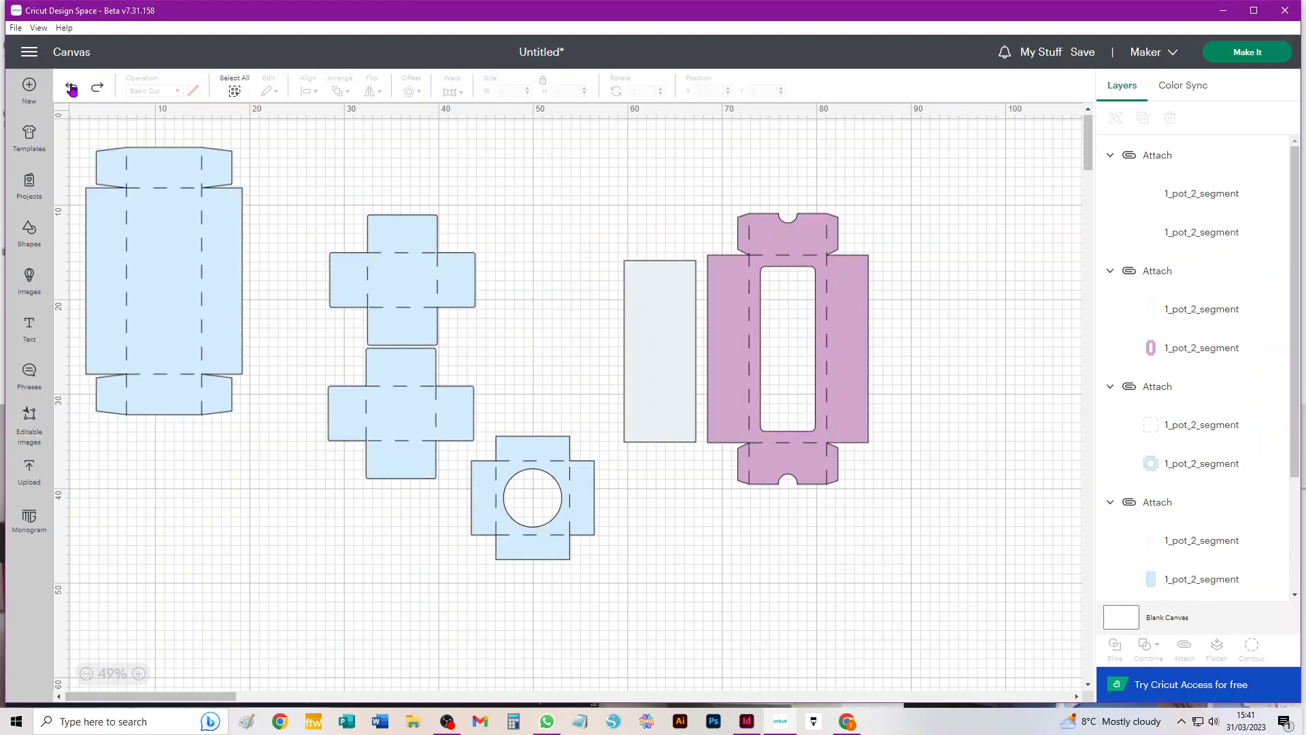
pyautogui.click(71, 89)
pyautogui.click(73, 89)
# Step: Clear the canvas and add the blue and purple box template from the recent uploads
pyautogui.hotkey('ctrl', 'a')
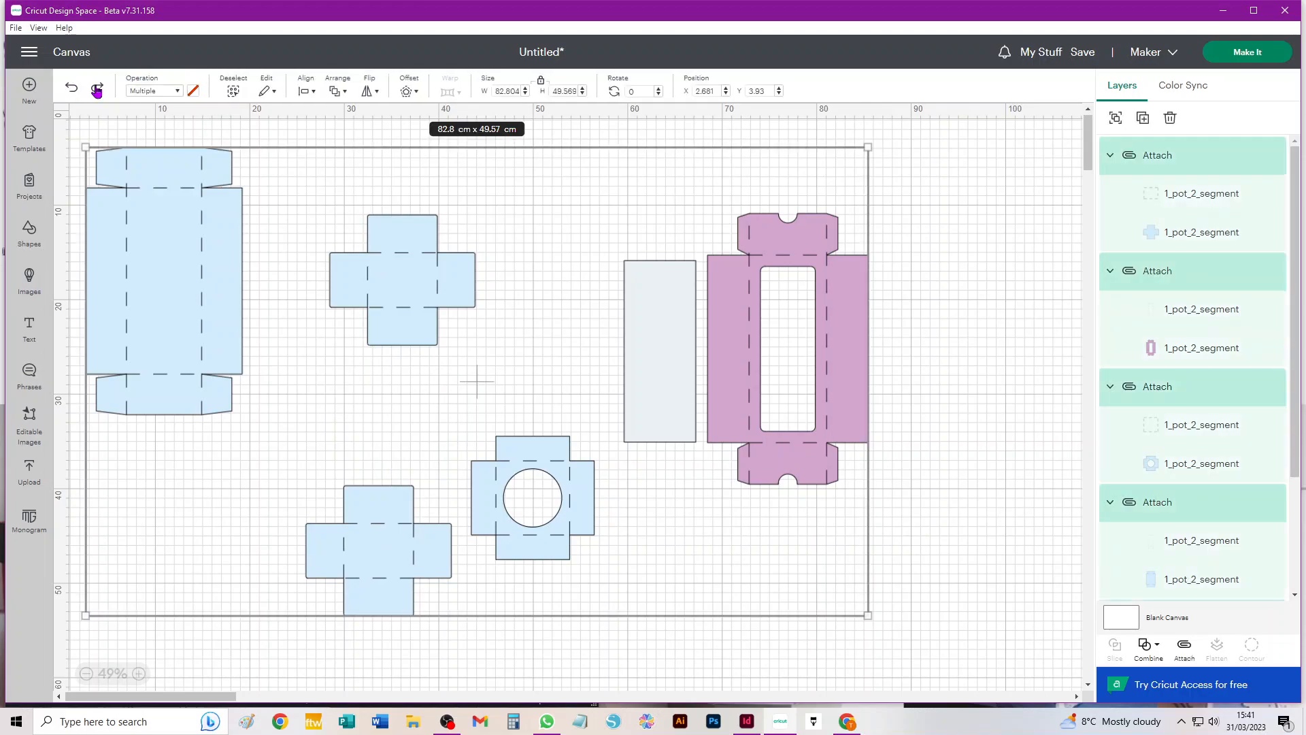
pyautogui.press('Delete')
pyautogui.click(29, 470)
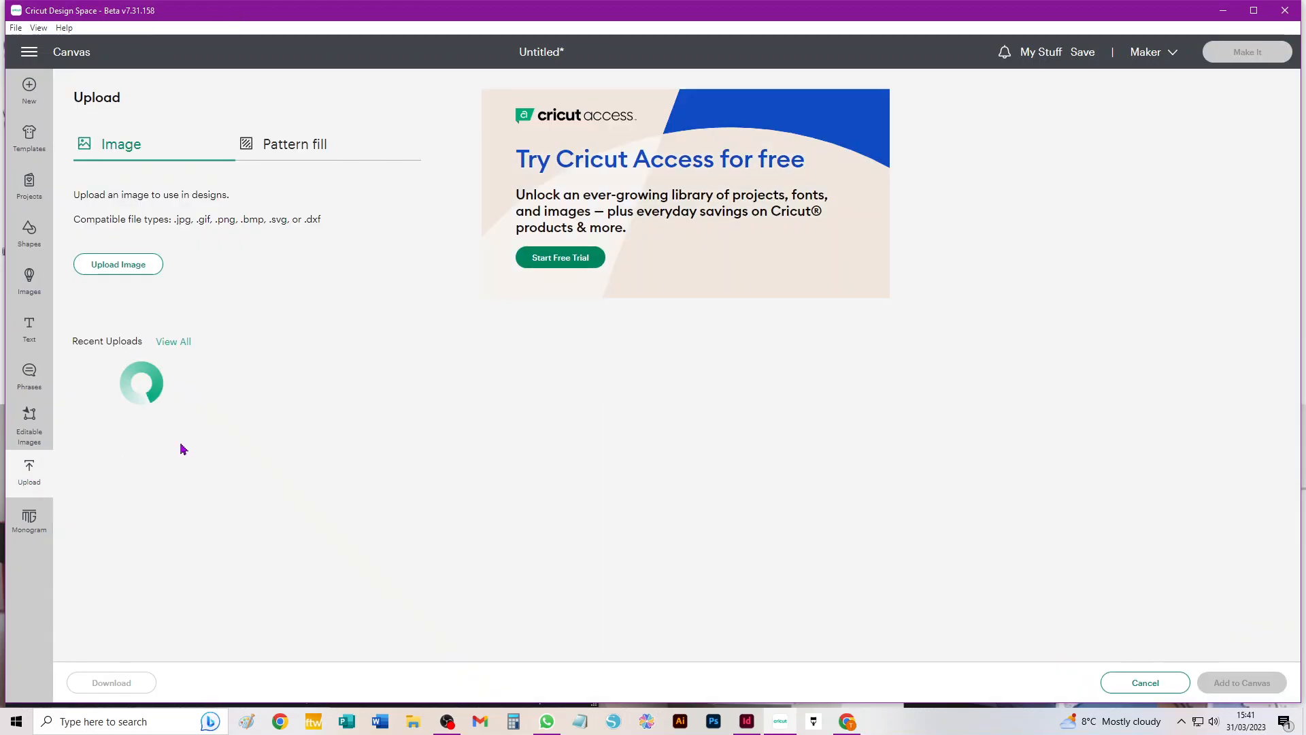
pyautogui.click(458, 459)
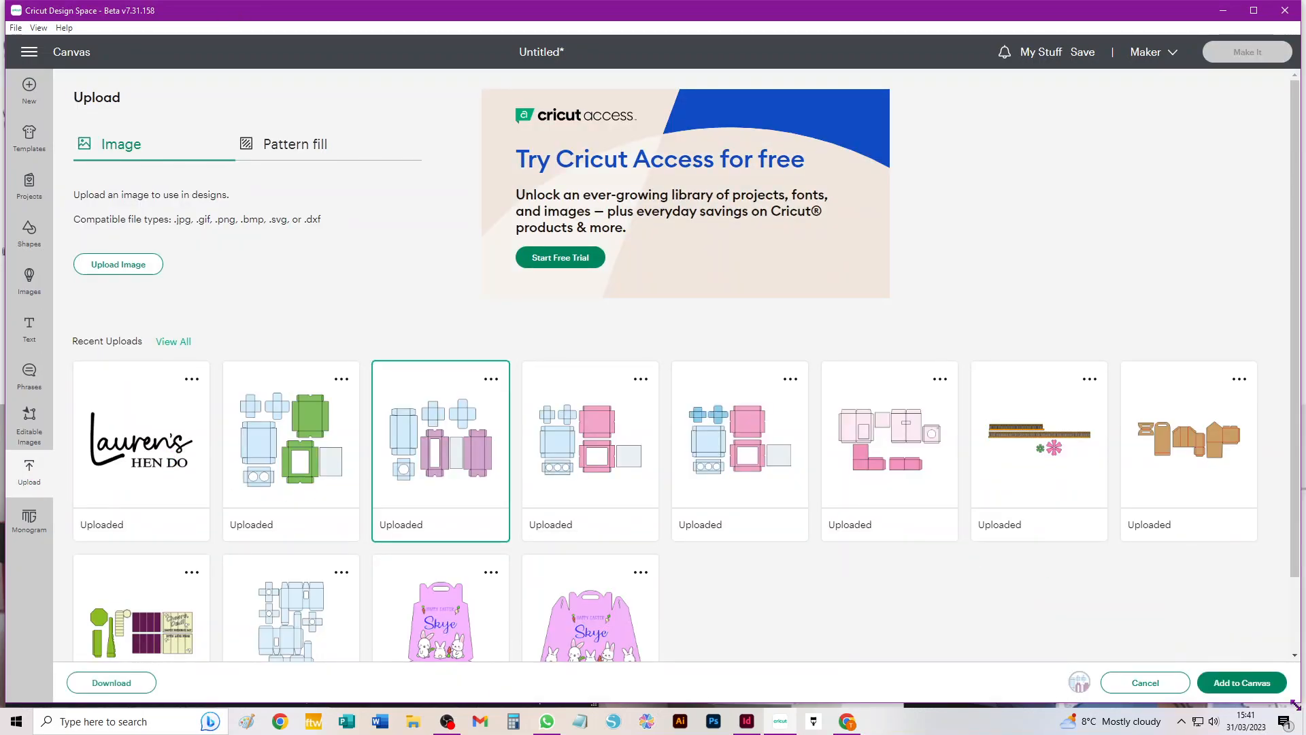
pyautogui.click(1255, 688)
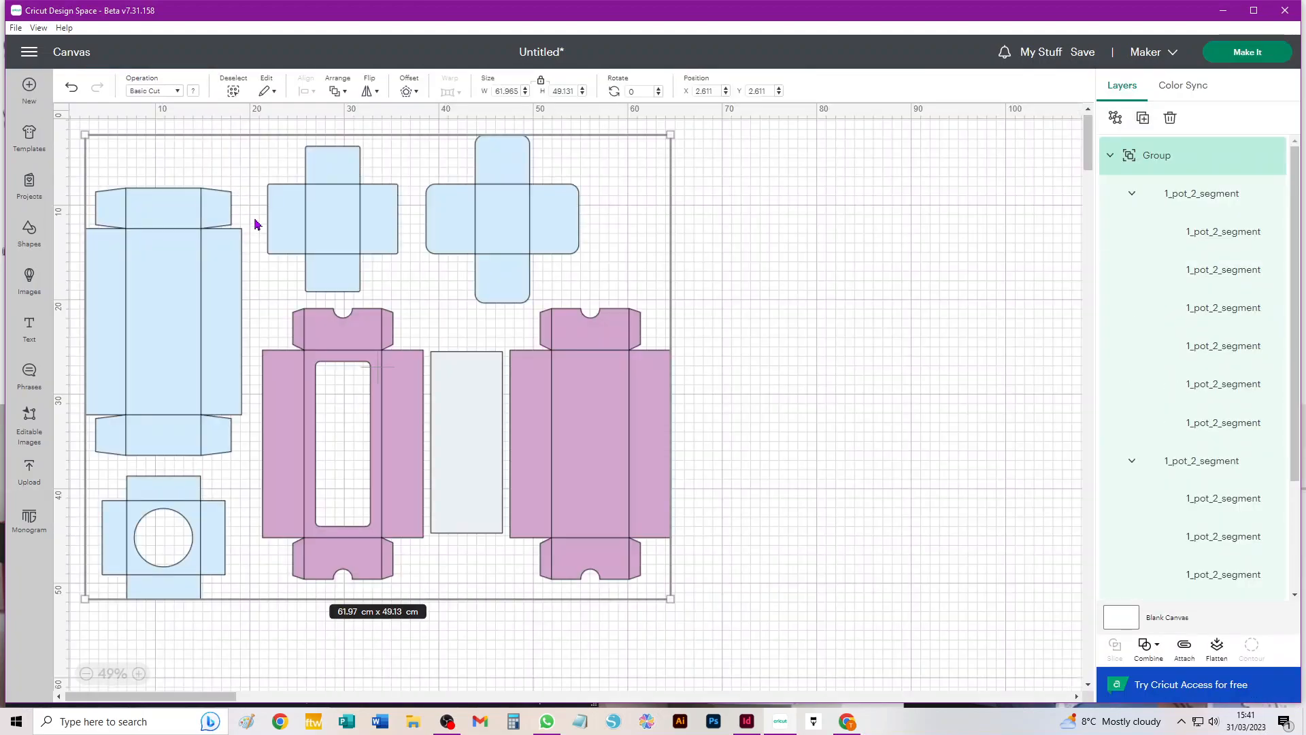
# Step: Change the template's fold-line layer from Basic Cut to Score
pyautogui.click(1186, 203)
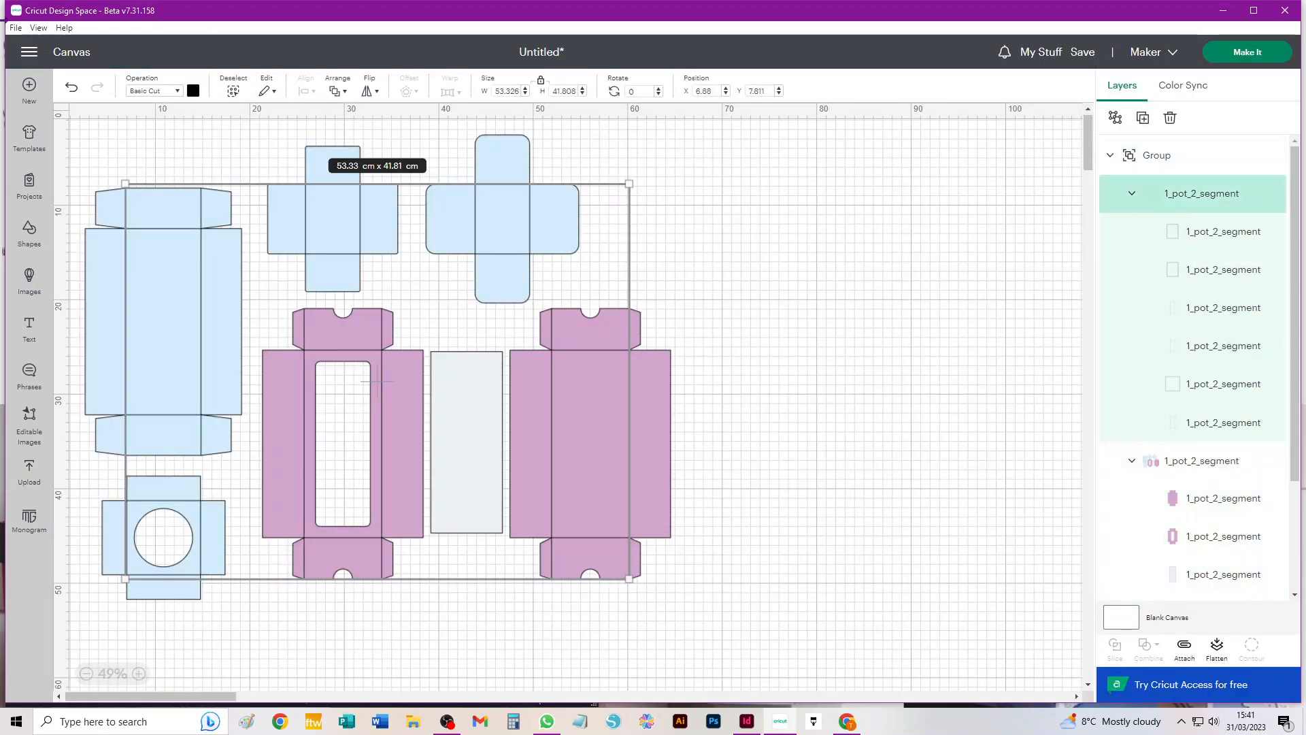
pyautogui.click(160, 91)
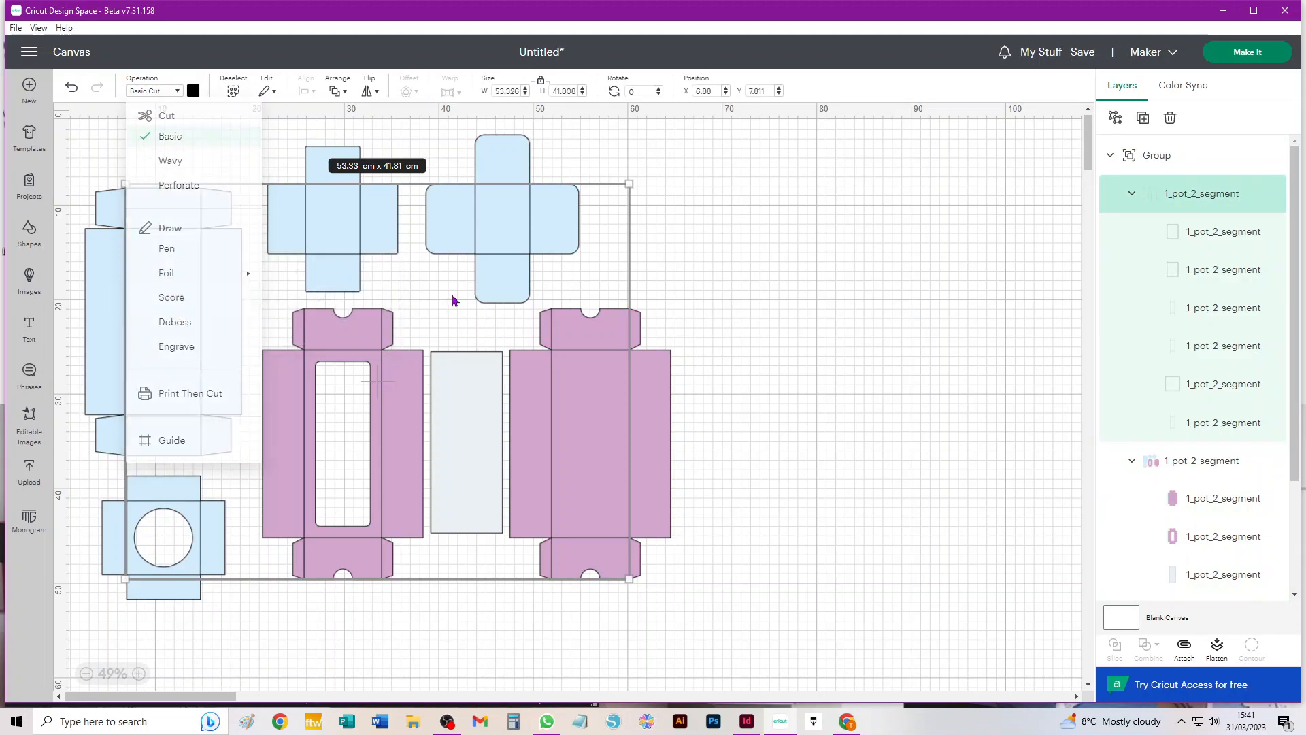
pyautogui.click(248, 297)
# Step: Ungroup all nested template layers into separate score lines and box pieces
pyautogui.click(1141, 119)
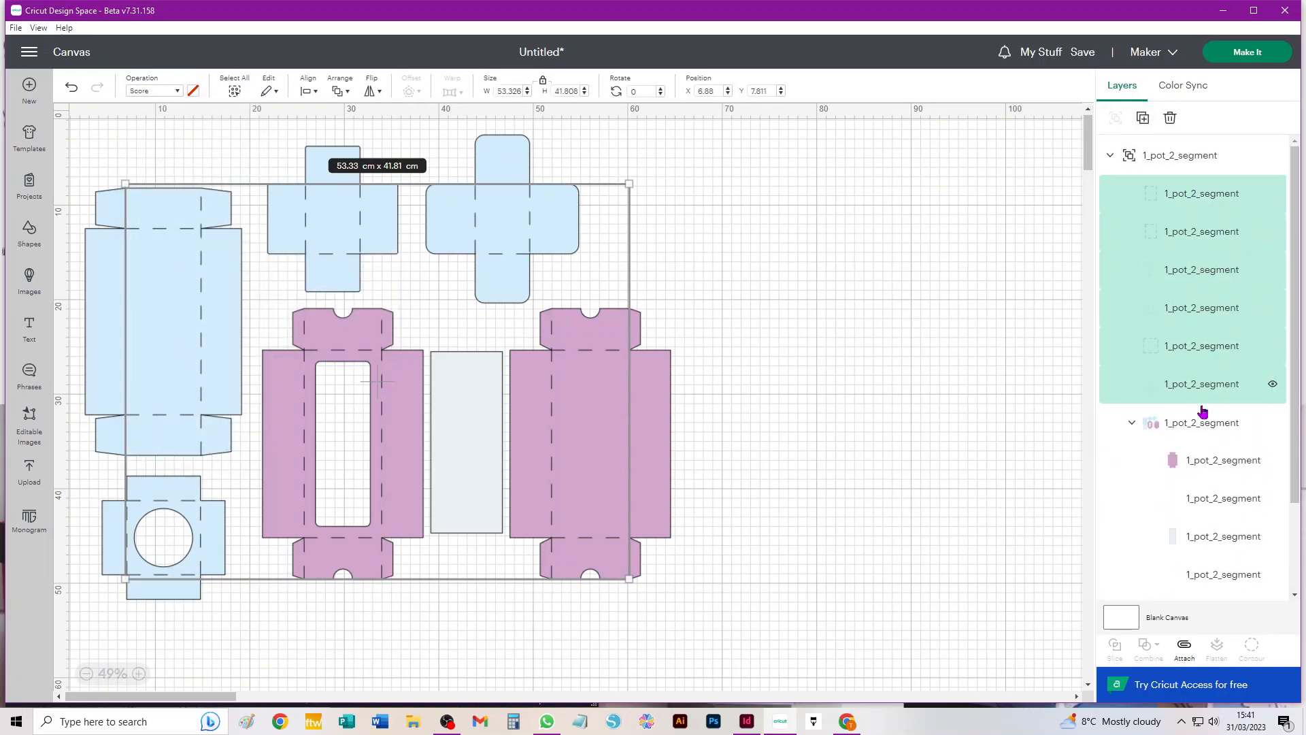
pyautogui.click(1192, 425)
pyautogui.click(1116, 118)
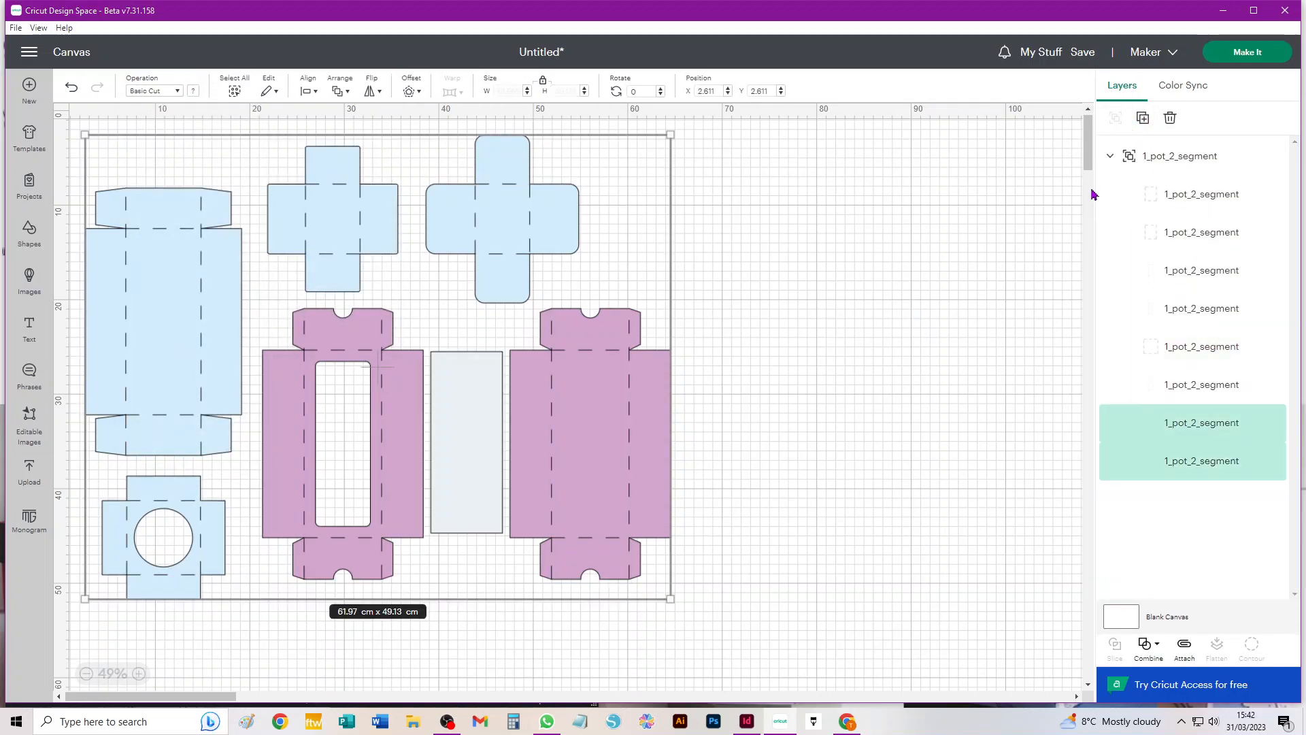
pyautogui.click(1200, 155)
pyautogui.click(1116, 118)
# Step: Attach the score lines to the plain purple panel and move it clear of the other pieces
pyautogui.click(776, 335)
pyautogui.moveTo(739, 340); pyautogui.dragTo(847, 471)
pyautogui.hotkey('ctrl', 'alt', 'a')
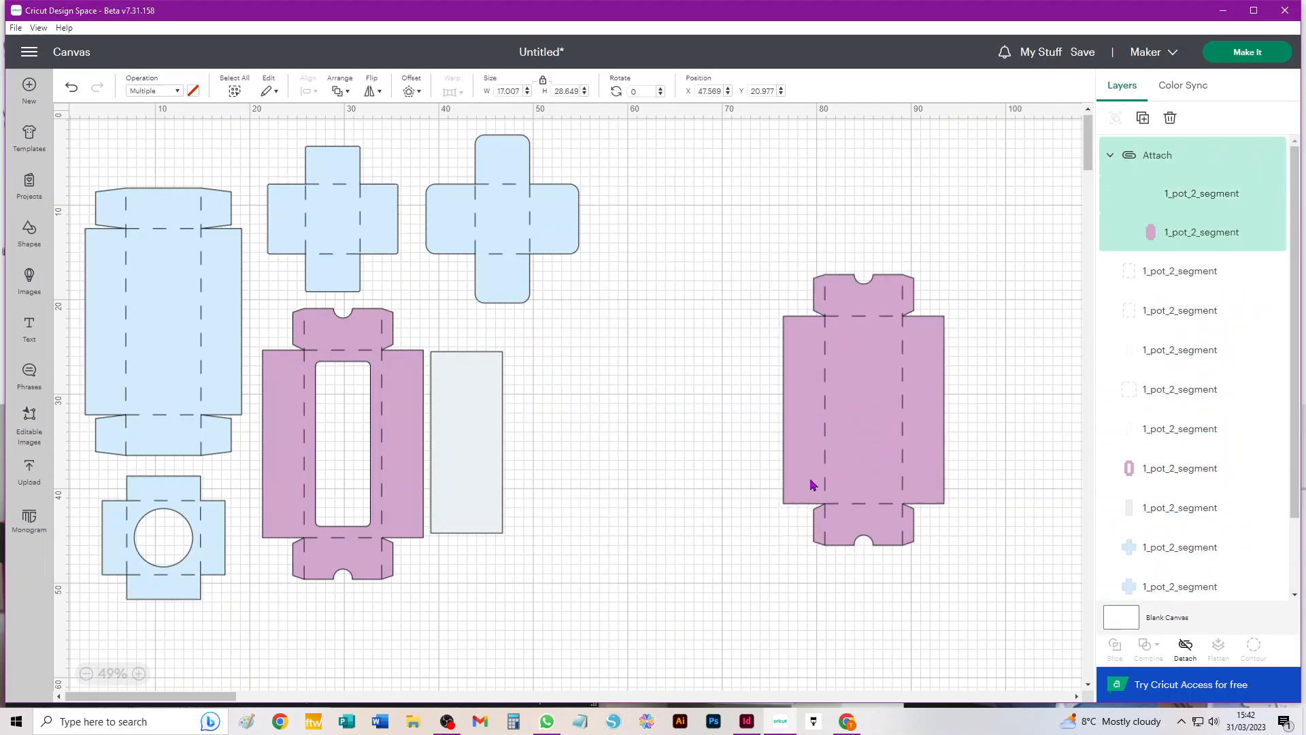
# Step: Attach the score lines to the purple window piece and place it beside the plain purple panel
pyautogui.moveTo(345, 633); pyautogui.dragTo(299, 347)
pyautogui.hotkey('ctrl', 'alt', 'a')
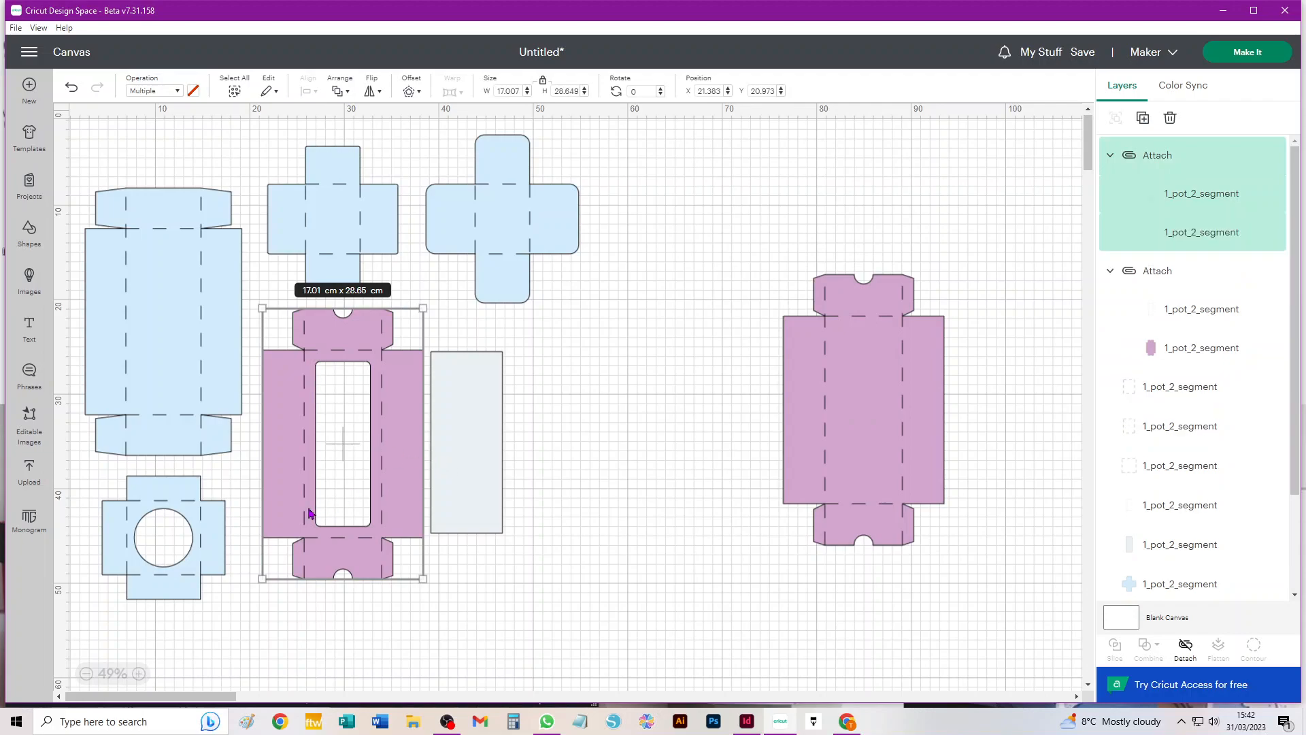
pyautogui.moveTo(283, 524); pyautogui.dragTo(643, 509)
pyautogui.click(565, 300)
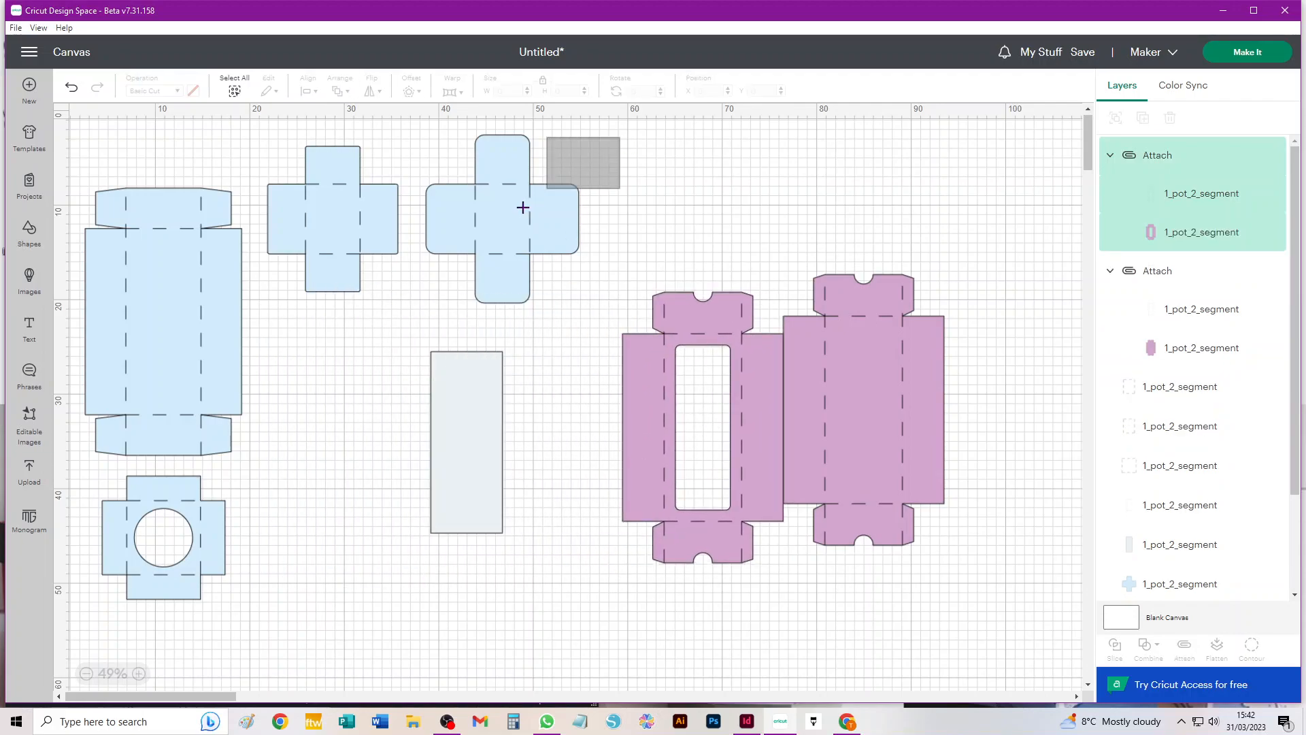
# Step: Attach the score lines to the rounded and square-cornered blue cross pieces, moving both above the purple panels
pyautogui.moveTo(532, 201); pyautogui.dragTo(421, 306)
pyautogui.hotkey('ctrl', 'alt', 'a')
pyautogui.moveTo(510, 224); pyautogui.dragTo(756, 222)
pyautogui.moveTo(469, 165); pyautogui.dragTo(276, 302)
pyautogui.hotkey('ctrl', 'alt', 'a')
pyautogui.moveTo(331, 255); pyautogui.dragTo(602, 230)
# Step: Attach the score lines to the large blue panel and to the blue piece with the round window
pyautogui.moveTo(371, 151); pyautogui.dragTo(230, 354)
pyautogui.hotkey('ctrl', 'alt', 'a')
pyautogui.click(189, 589)
pyautogui.click(338, 545)
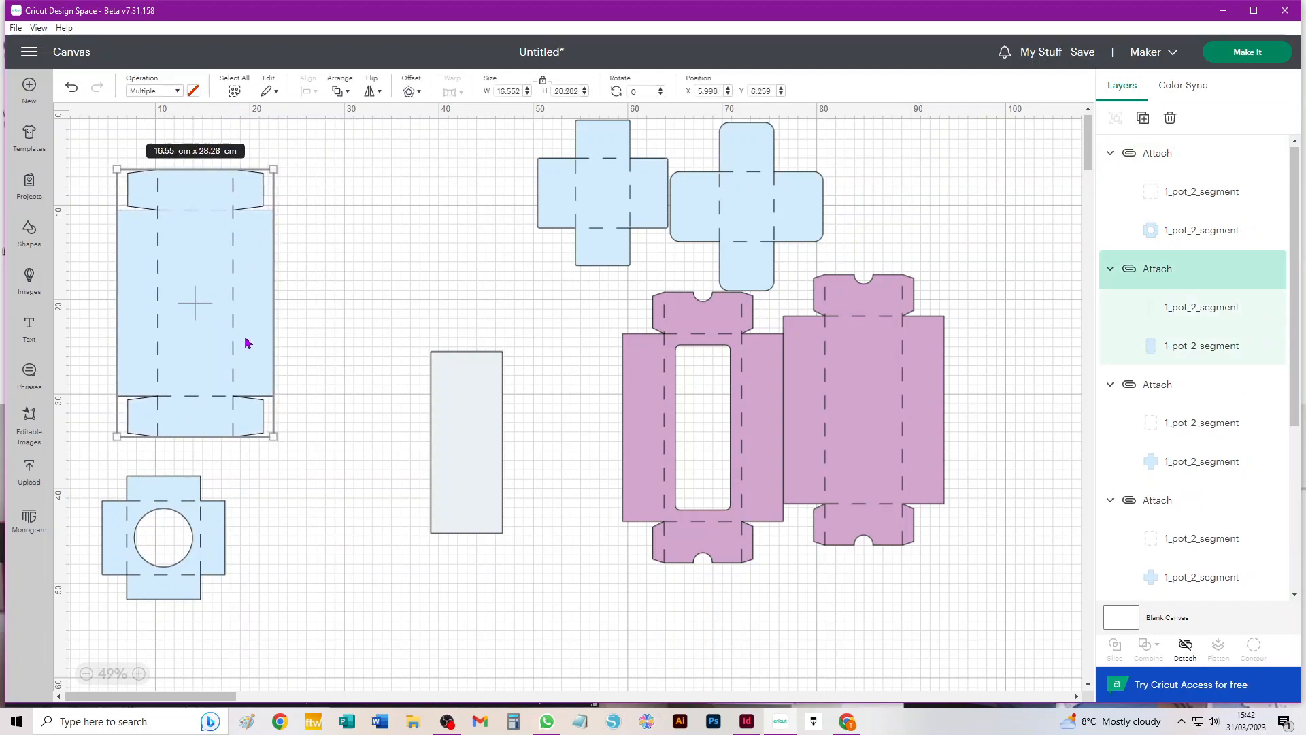
# Step: Delete the square-cornered cross, the grey rectangle and both purple panels from the canvas
pyautogui.click(592, 213)
pyautogui.press('Delete')
pyautogui.click(475, 411)
pyautogui.press('Delete')
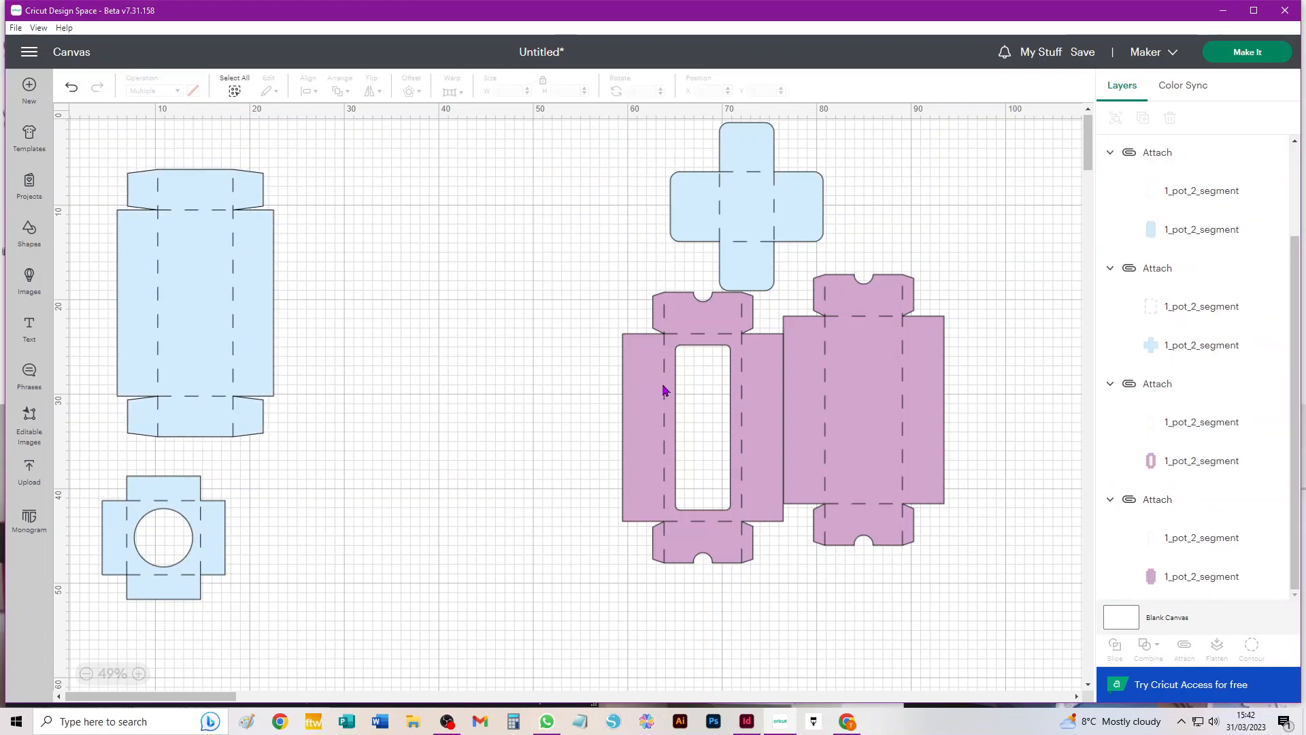
pyautogui.click(665, 389)
pyautogui.press('Delete')
pyautogui.click(843, 400)
pyautogui.press('Delete')
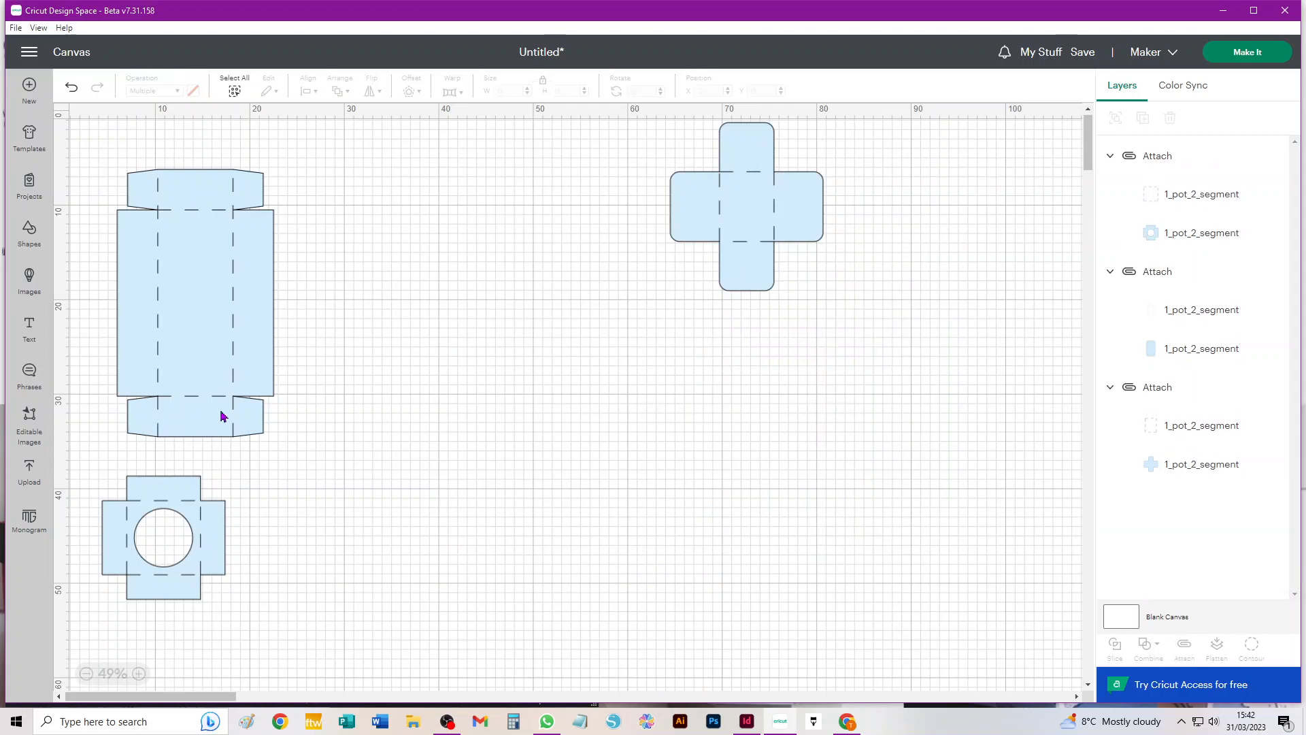
# Step: Move the rounded cross nearer the large blue panel and place a duplicate of it alongside
pyautogui.moveTo(686, 224); pyautogui.dragTo(351, 289)
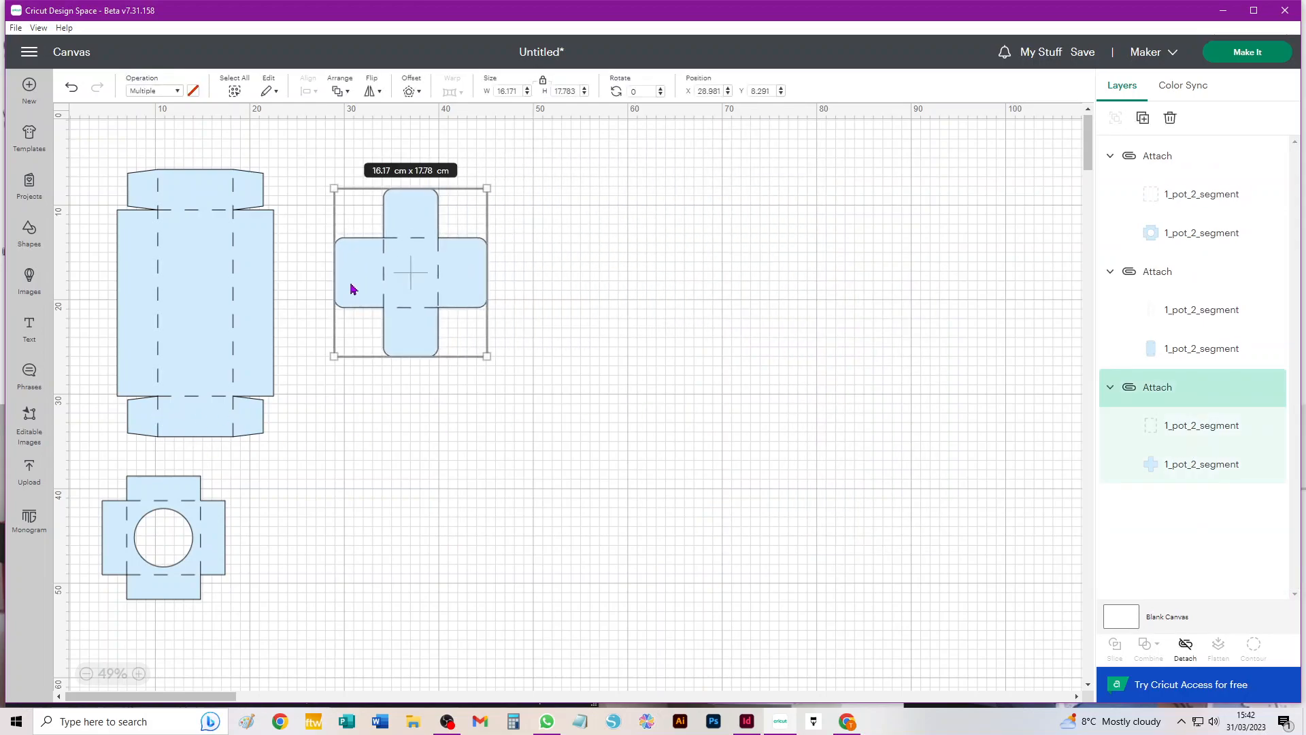
pyautogui.hotkey('ctrl', 'c')
pyautogui.hotkey('ctrl', 'v')
pyautogui.moveTo(201, 277); pyautogui.dragTo(591, 333)
# Step: Try rotating the original rounded cross a quarter turn next to its copy, and undo the rotation
pyautogui.click(447, 265)
pyautogui.moveTo(487, 183); pyautogui.dragTo(544, 335)
pyautogui.hotkey('ctrl', 'z')
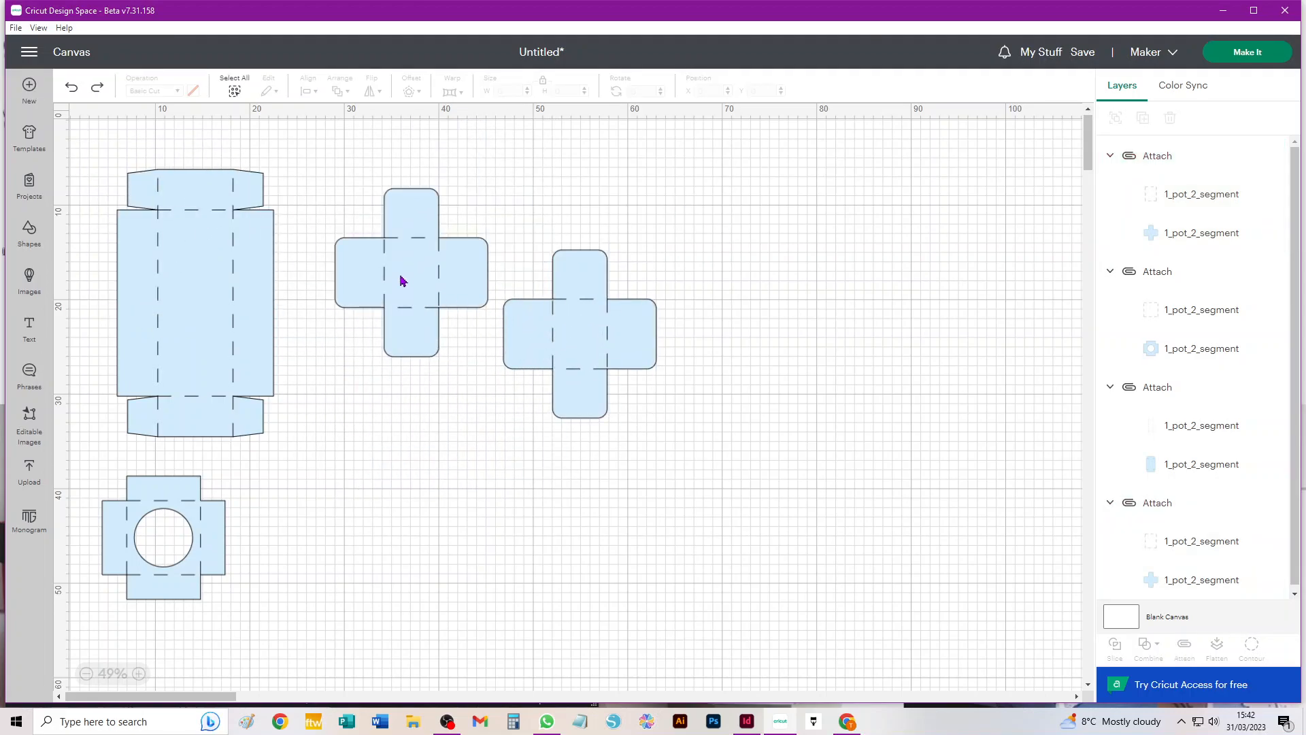
pyautogui.click(436, 253)
pyautogui.moveTo(496, 175); pyautogui.dragTo(563, 393)
pyautogui.click(606, 336)
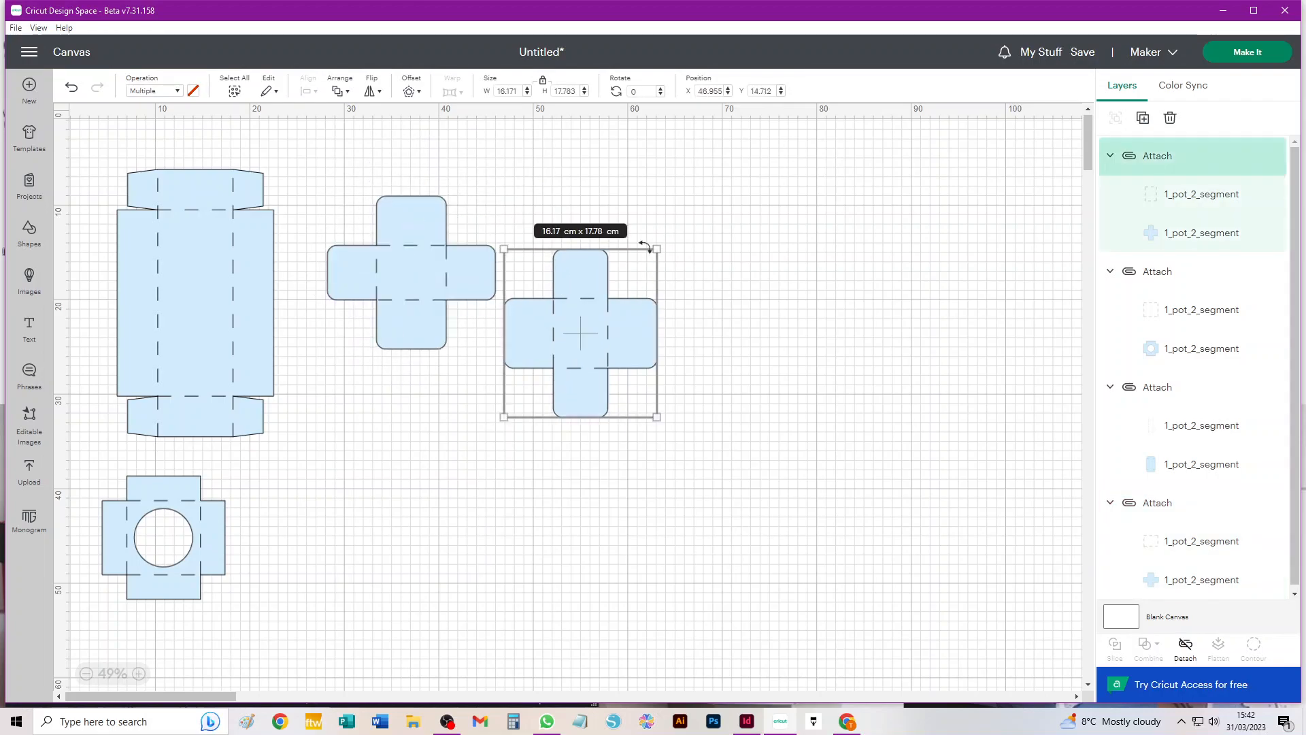
pyautogui.click(492, 357)
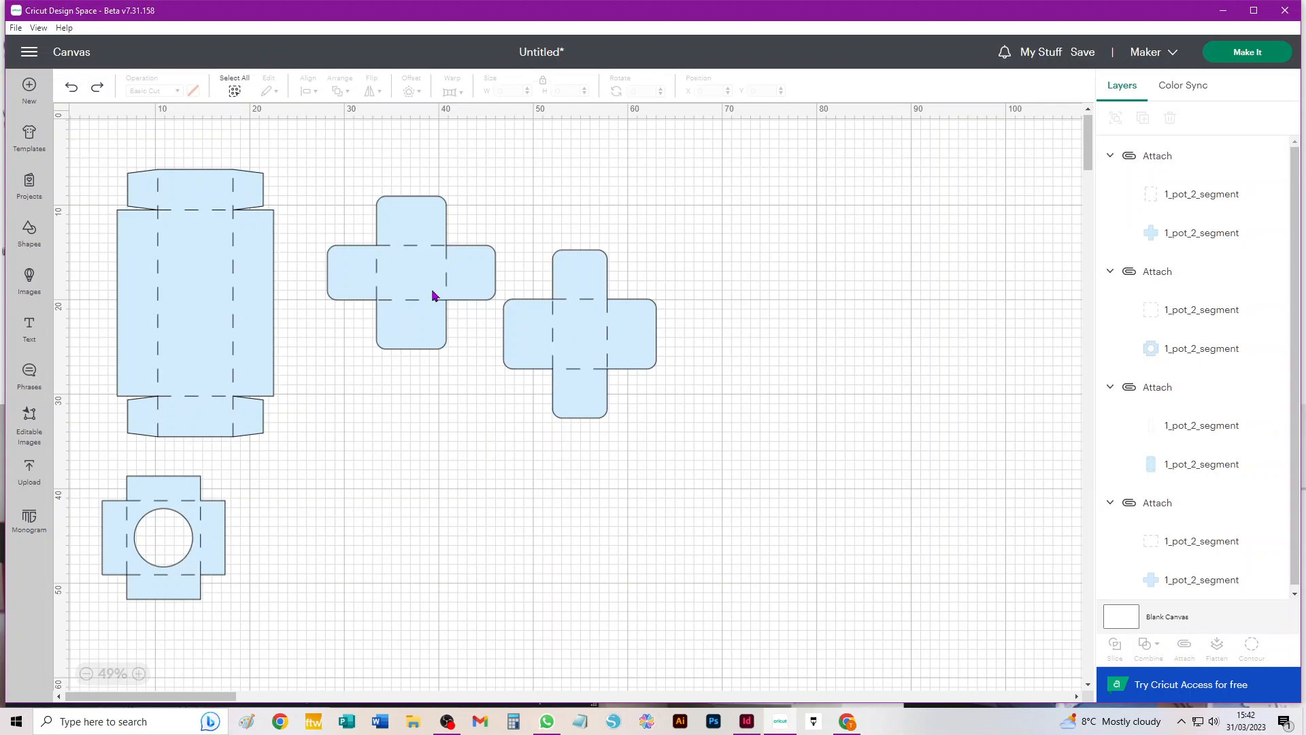
pyautogui.hotkey('ctrl', 'z')
# Step: Try the copied cross level with the original and nested diagonally below it, checking the pair's combined size
pyautogui.moveTo(524, 345); pyautogui.dragTo(519, 285)
pyautogui.moveTo(728, 179); pyautogui.dragTo(353, 361)
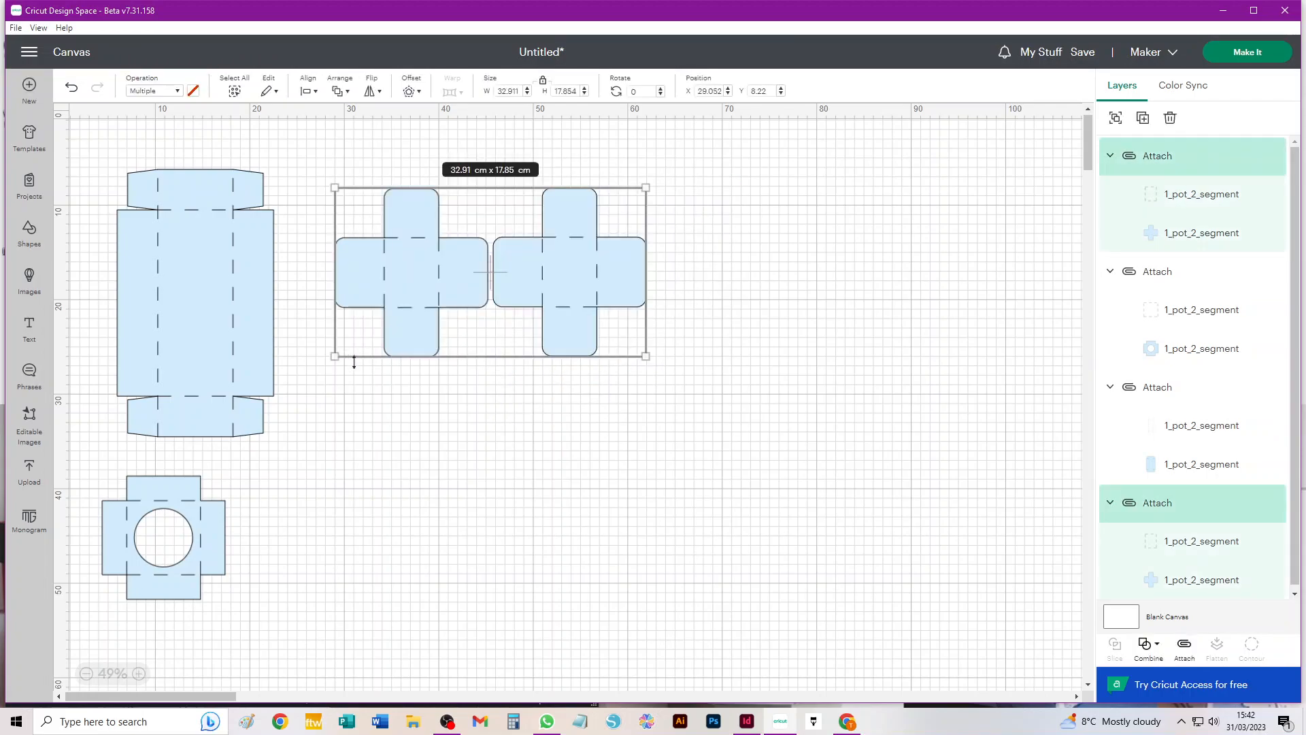
pyautogui.click(687, 383)
pyautogui.moveTo(569, 272); pyautogui.dragTo(519, 347)
pyautogui.moveTo(690, 201); pyautogui.dragTo(392, 408)
pyautogui.click(685, 448)
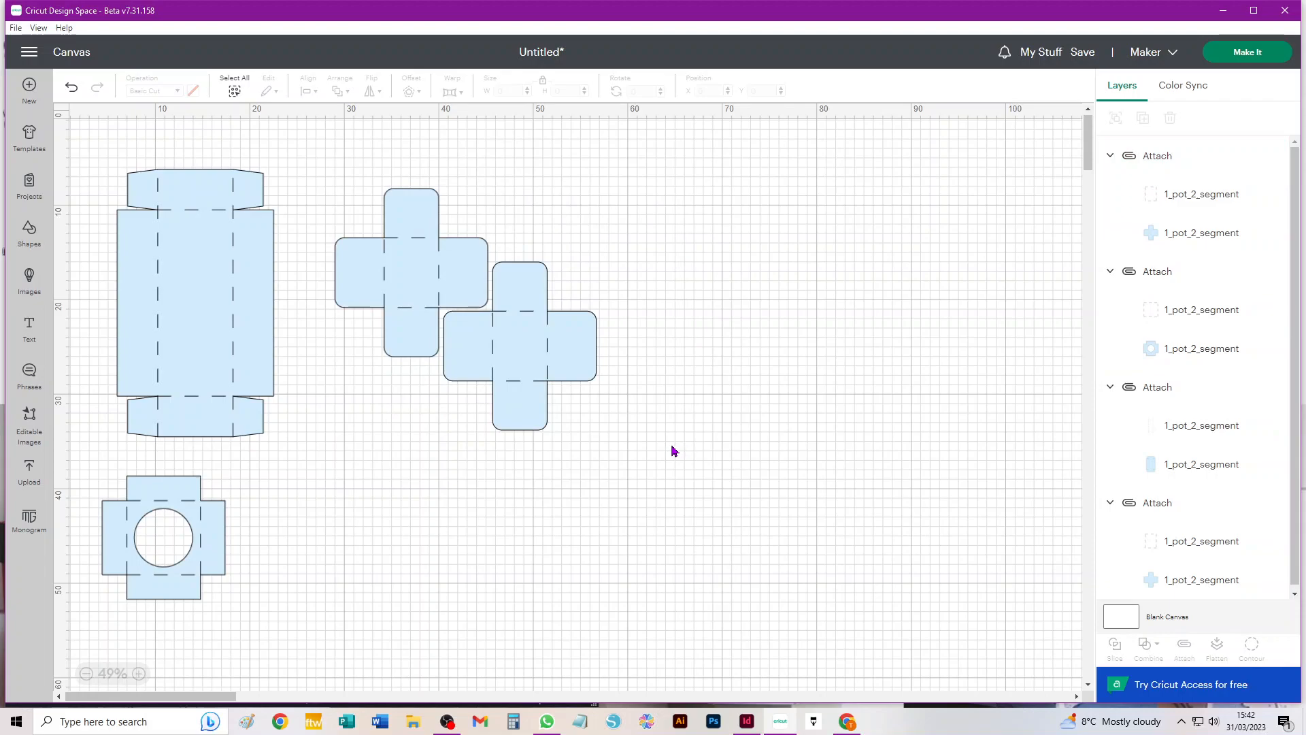
# Step: Rotate the original rounded cross a quarter turn and attach it to the round-window piece placed directly beneath it
pyautogui.moveTo(539, 355); pyautogui.dragTo(721, 350)
pyautogui.moveTo(140, 519); pyautogui.dragTo(478, 407)
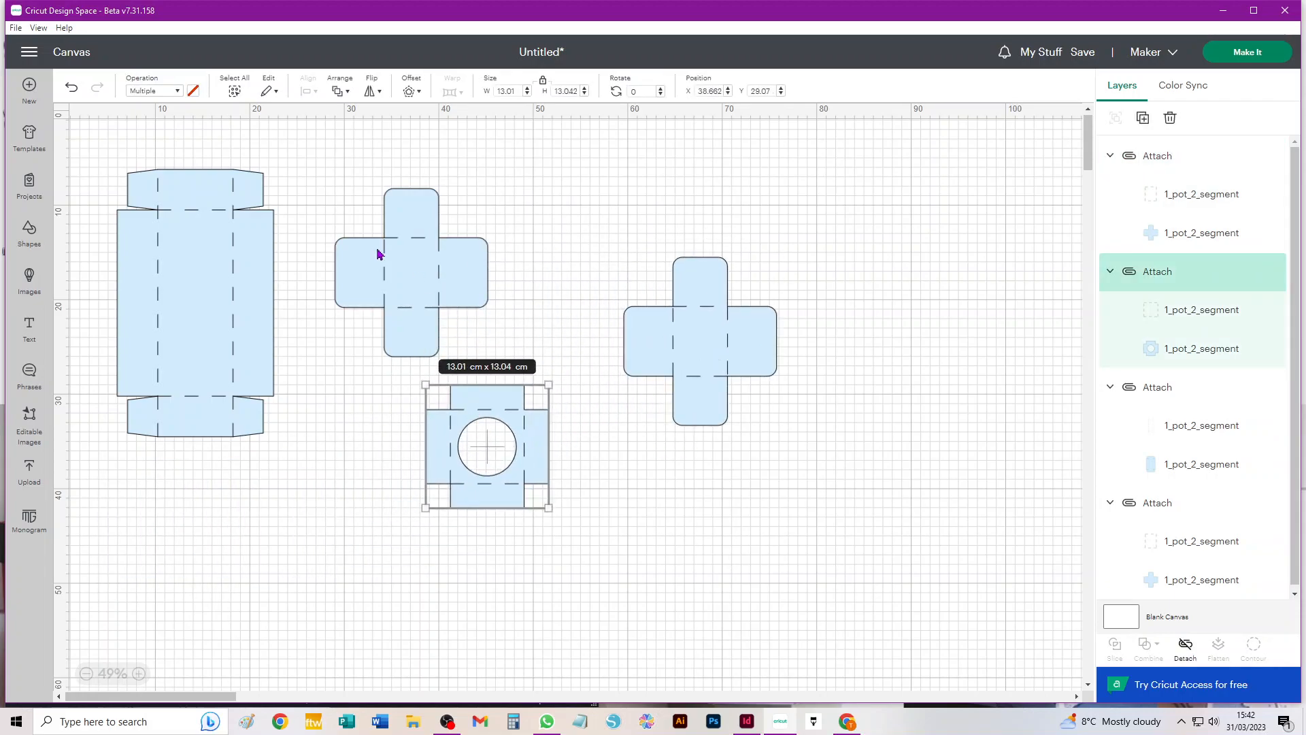
pyautogui.click(379, 251)
pyautogui.moveTo(492, 172); pyautogui.dragTo(422, 359)
pyautogui.moveTo(537, 190); pyautogui.dragTo(303, 528)
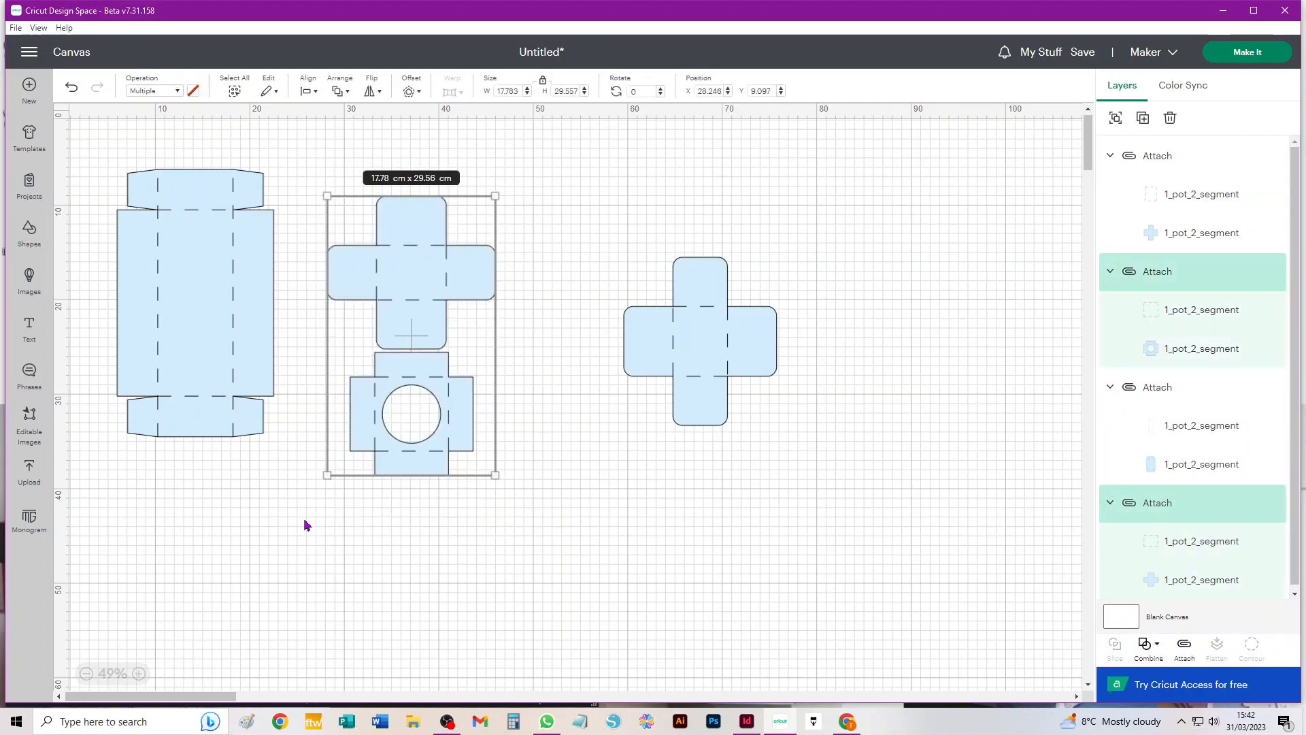
pyautogui.click(1185, 652)
pyautogui.moveTo(184, 306); pyautogui.dragTo(205, 354)
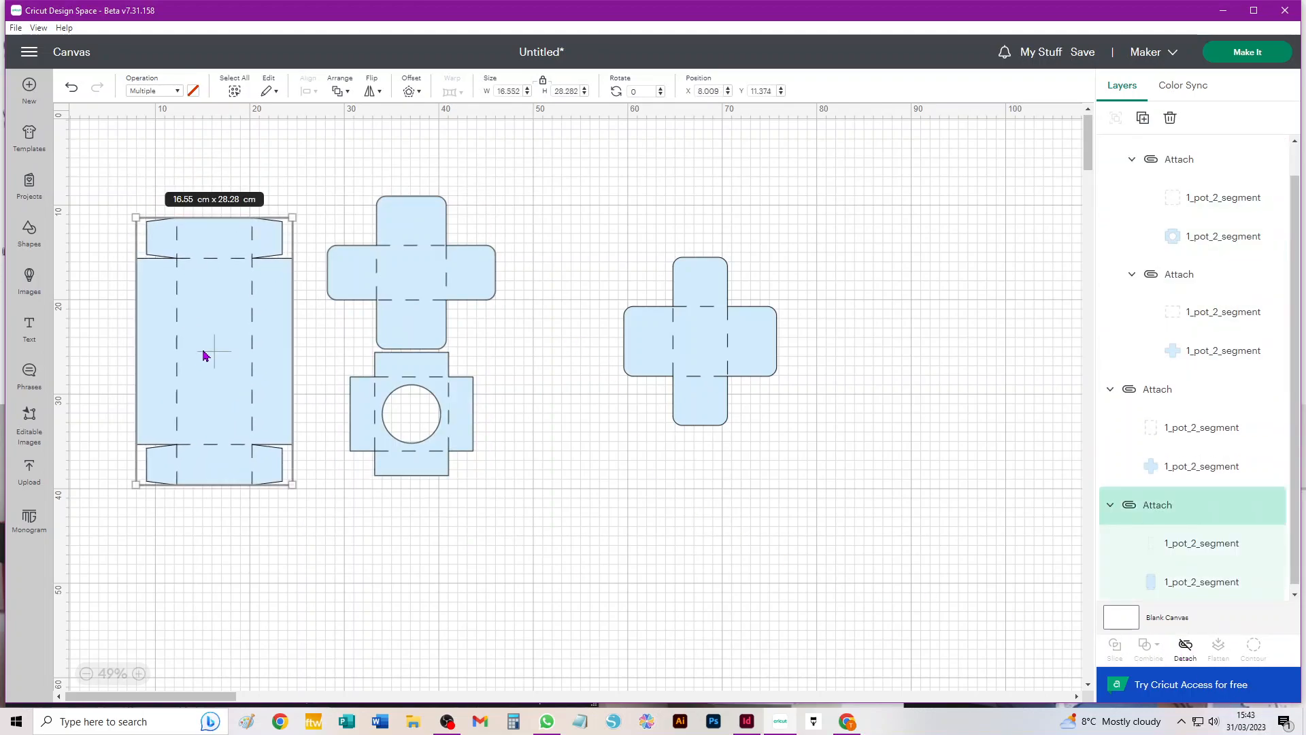
# Step: Preview the mat layout with a material size of 21 cm x 29.7 cm (A4) and return to the canvas
pyautogui.click(1247, 52)
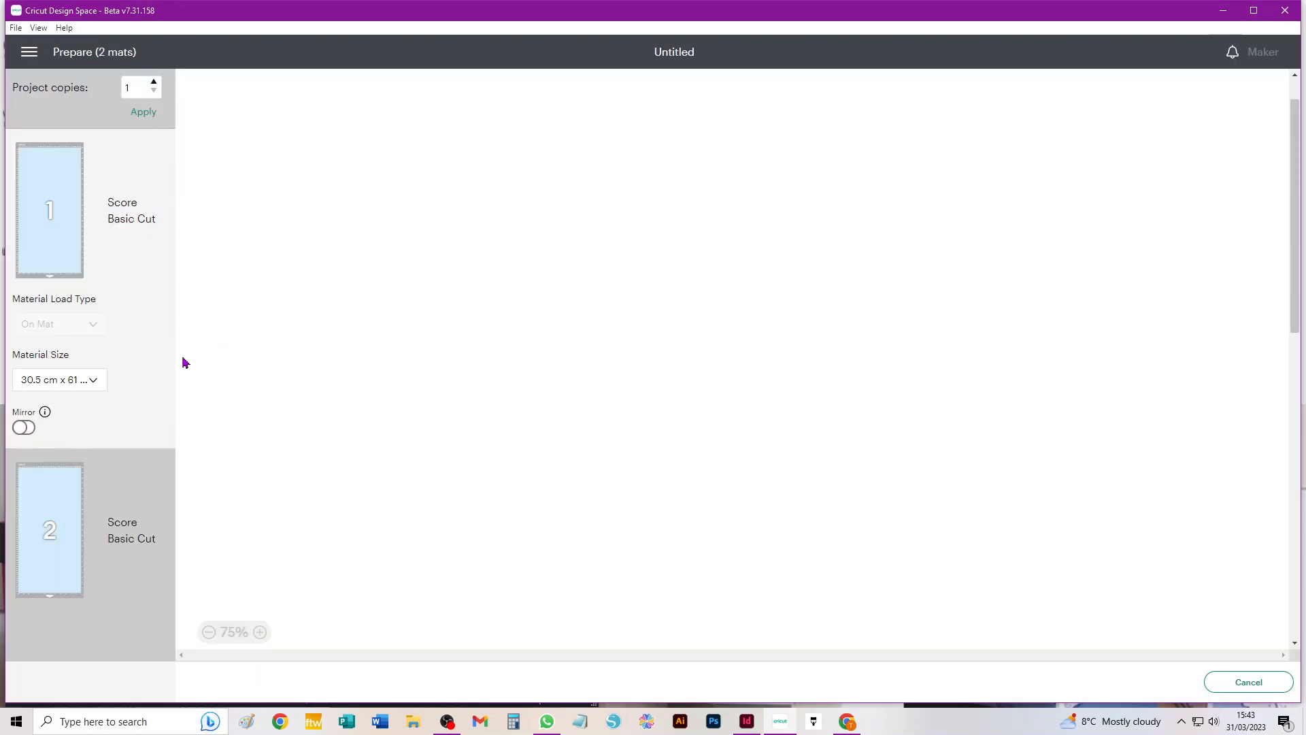
pyautogui.click(75, 380)
pyautogui.click(82, 404)
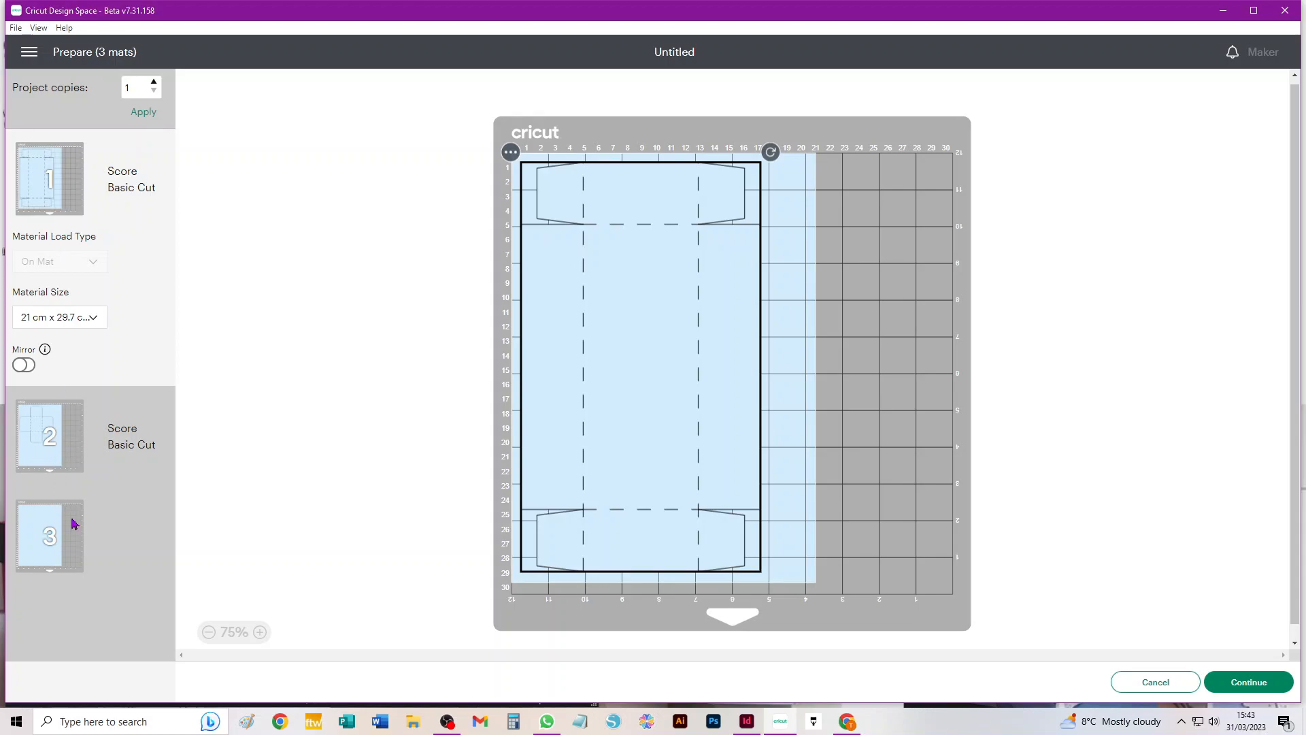
pyautogui.click(1155, 682)
# Step: Detach the rounded cross from the round-window piece beneath it
pyautogui.click(420, 395)
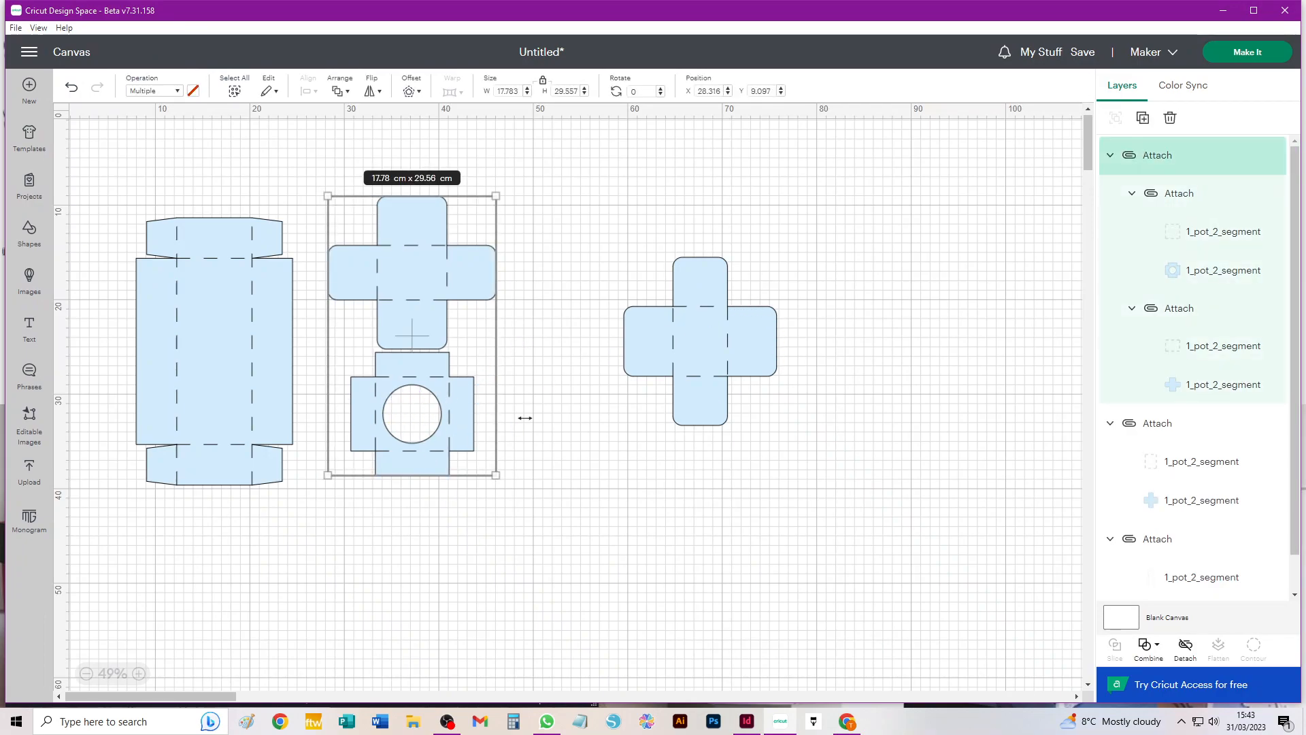
pyautogui.click(512, 387)
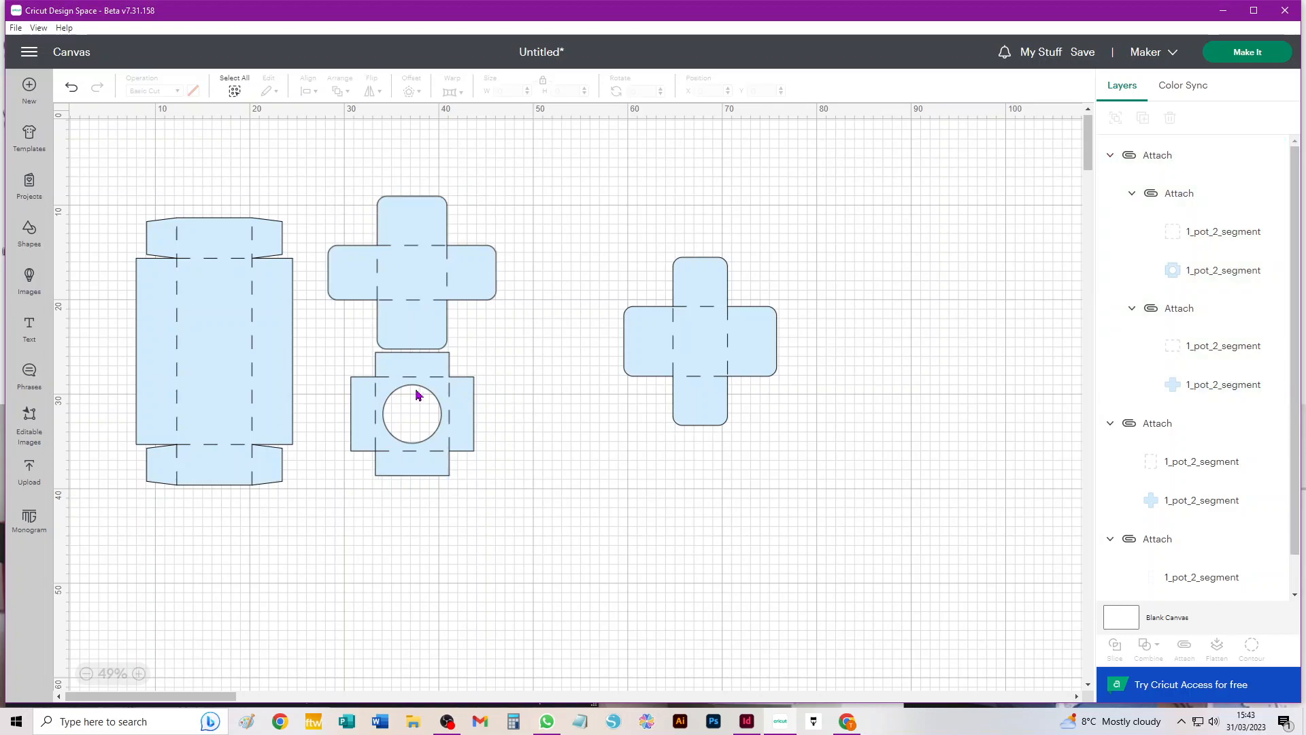
pyautogui.moveTo(417, 394); pyautogui.dragTo(420, 396)
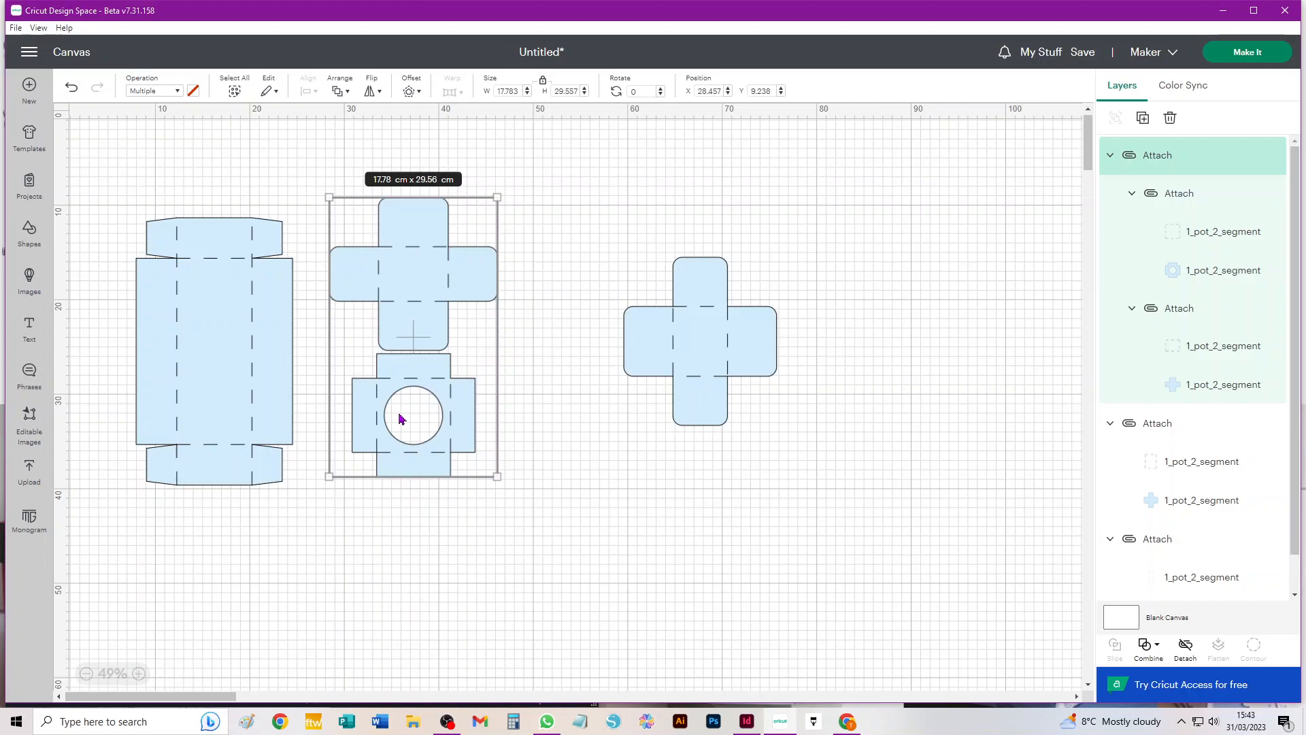
pyautogui.click(1185, 653)
# Step: Rotate the round-window piece 90 degrees, reposition it tightly under the rounded cross and check their combined size
pyautogui.click(454, 417)
pyautogui.moveTo(390, 380); pyautogui.dragTo(416, 402)
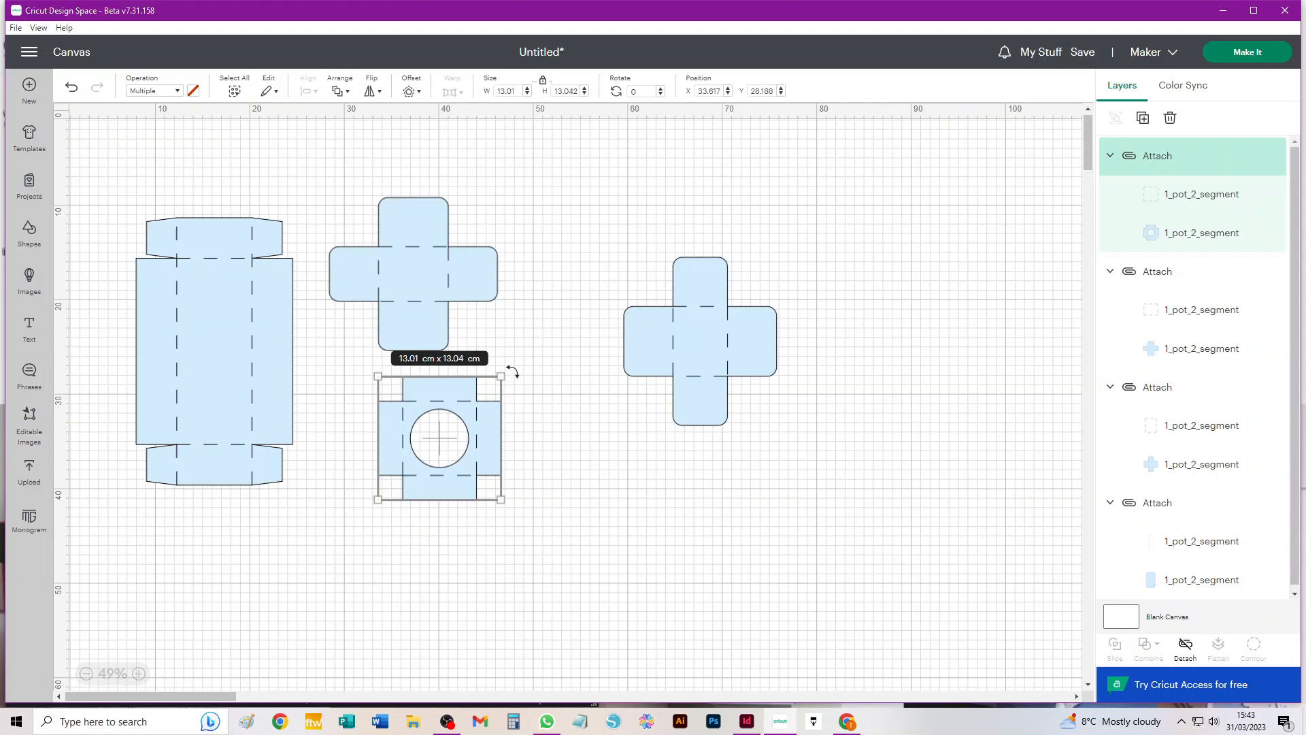
pyautogui.moveTo(511, 368); pyautogui.dragTo(528, 548)
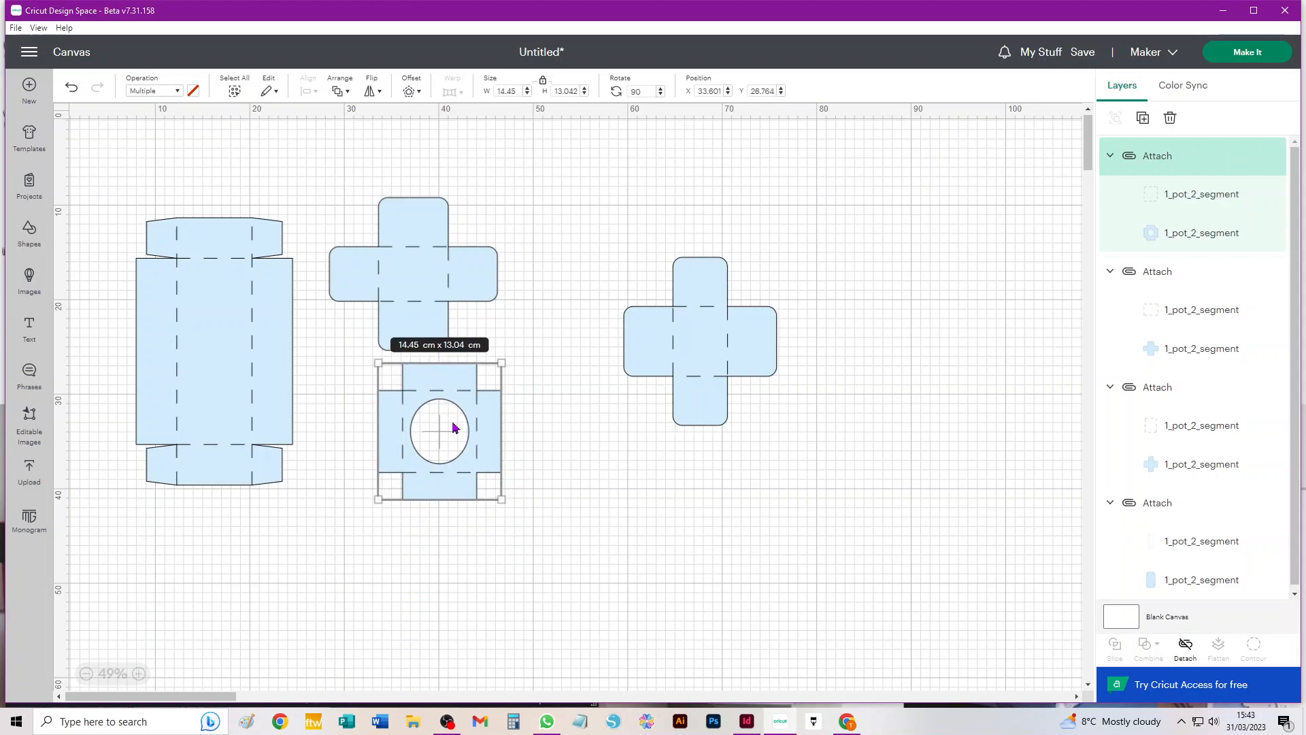
pyautogui.hotkey('ctrl', 'z')
pyautogui.moveTo(456, 397); pyautogui.dragTo(427, 367)
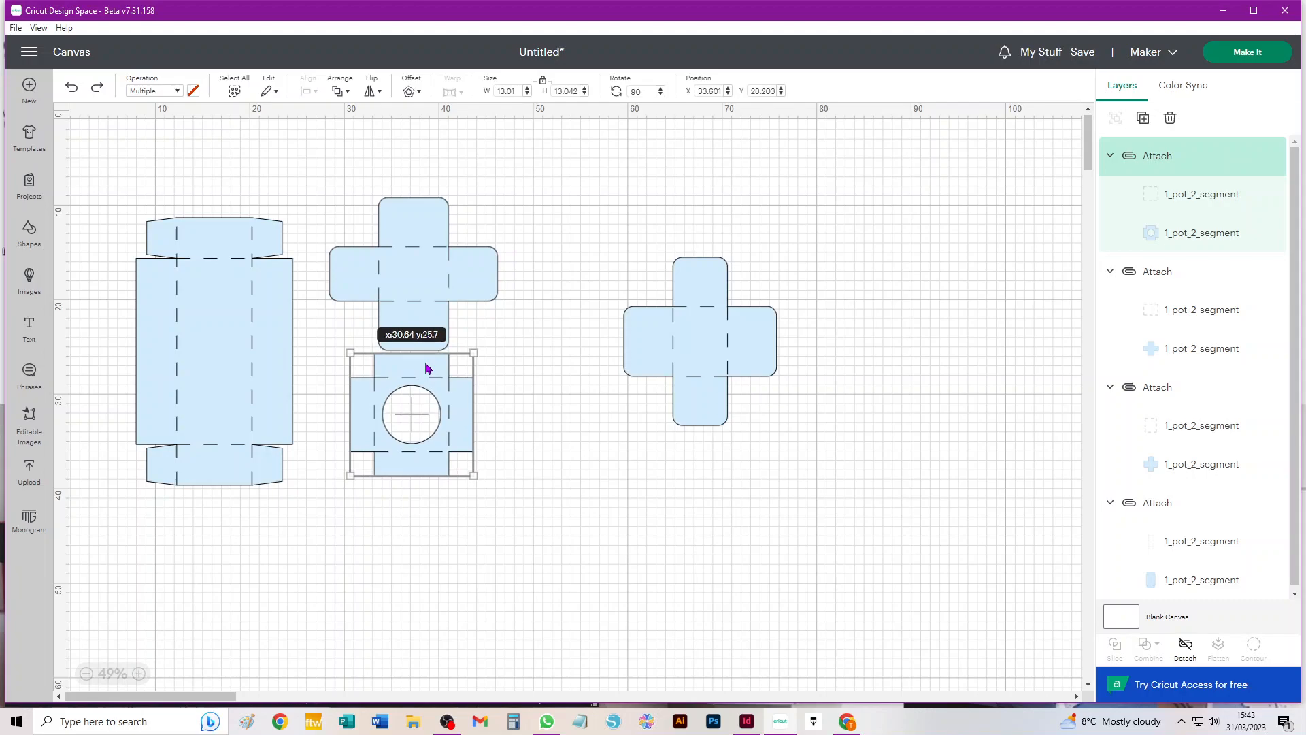
pyautogui.moveTo(540, 250); pyautogui.dragTo(350, 429)
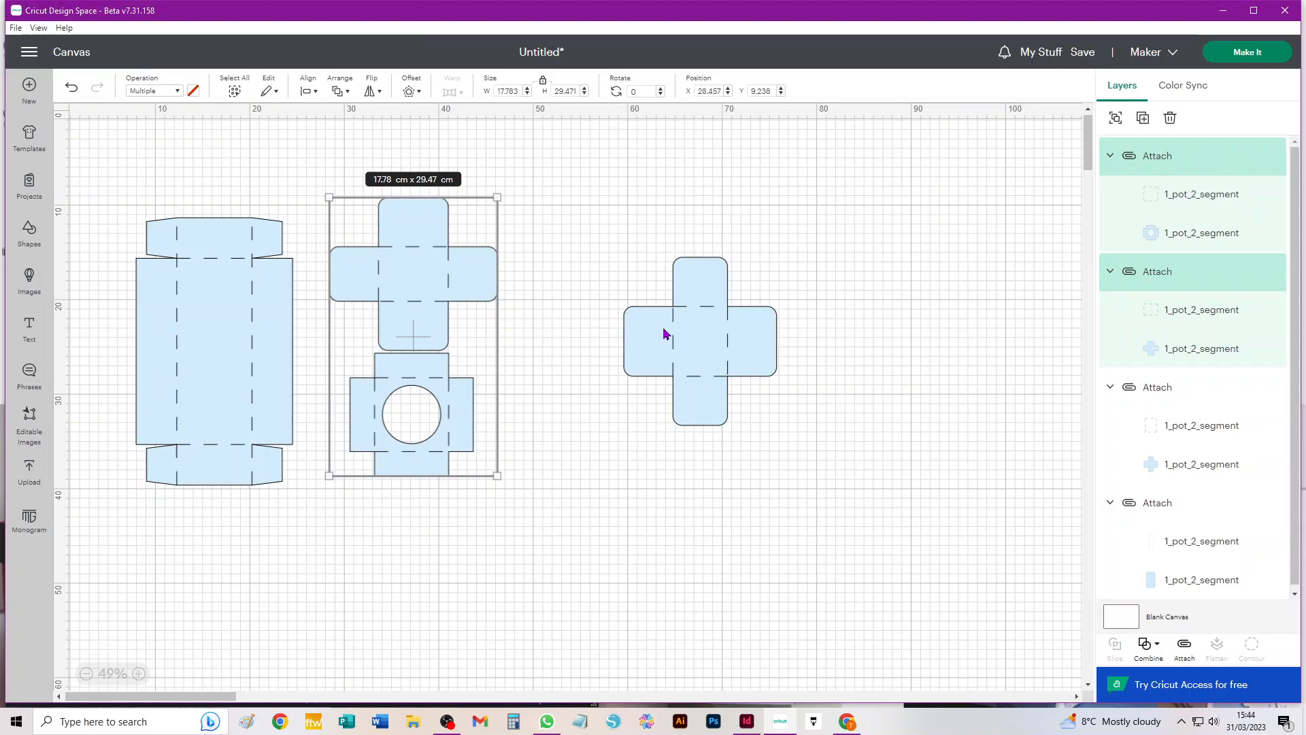
# Step: Prepare the project for cutting with a material size of 30.5 cm x 30.5 cm
pyautogui.click(1248, 52)
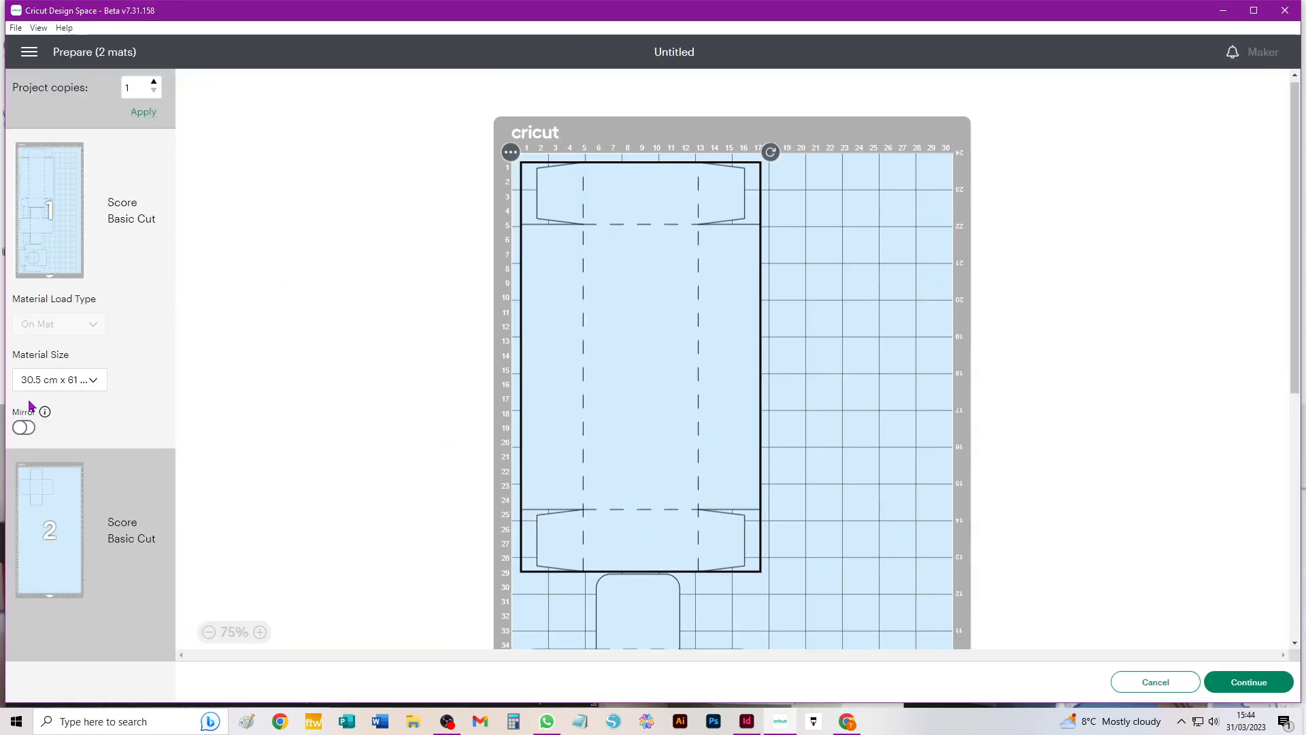
pyautogui.click(61, 379)
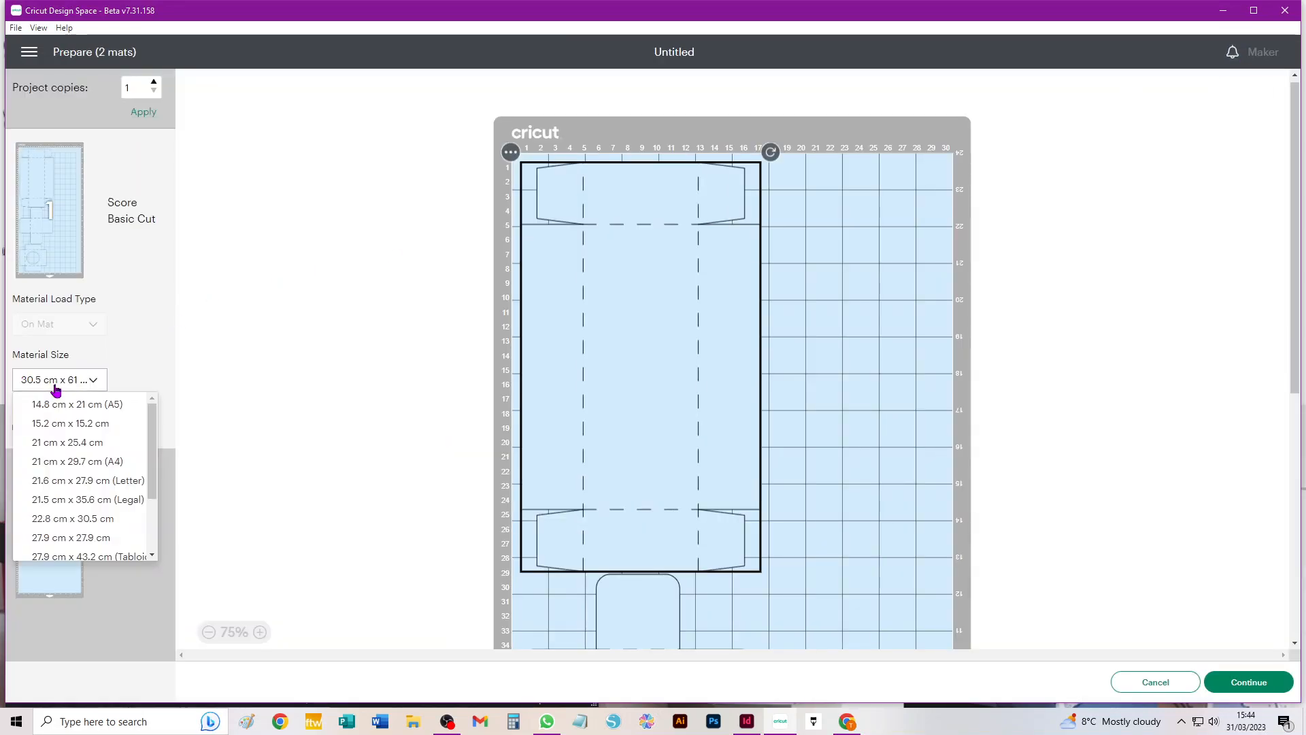
pyautogui.scroll(-5, 87, 487)
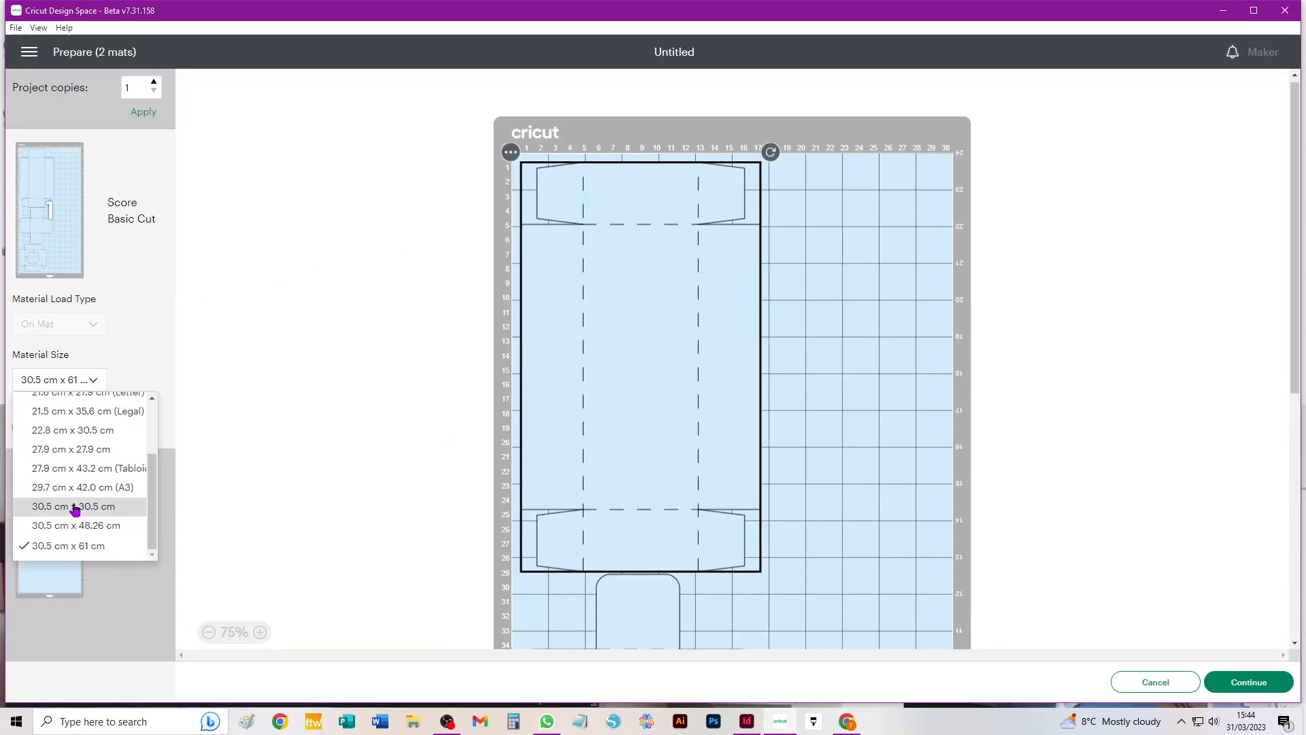
pyautogui.click(72, 504)
pyautogui.scroll(-1, 122, 452)
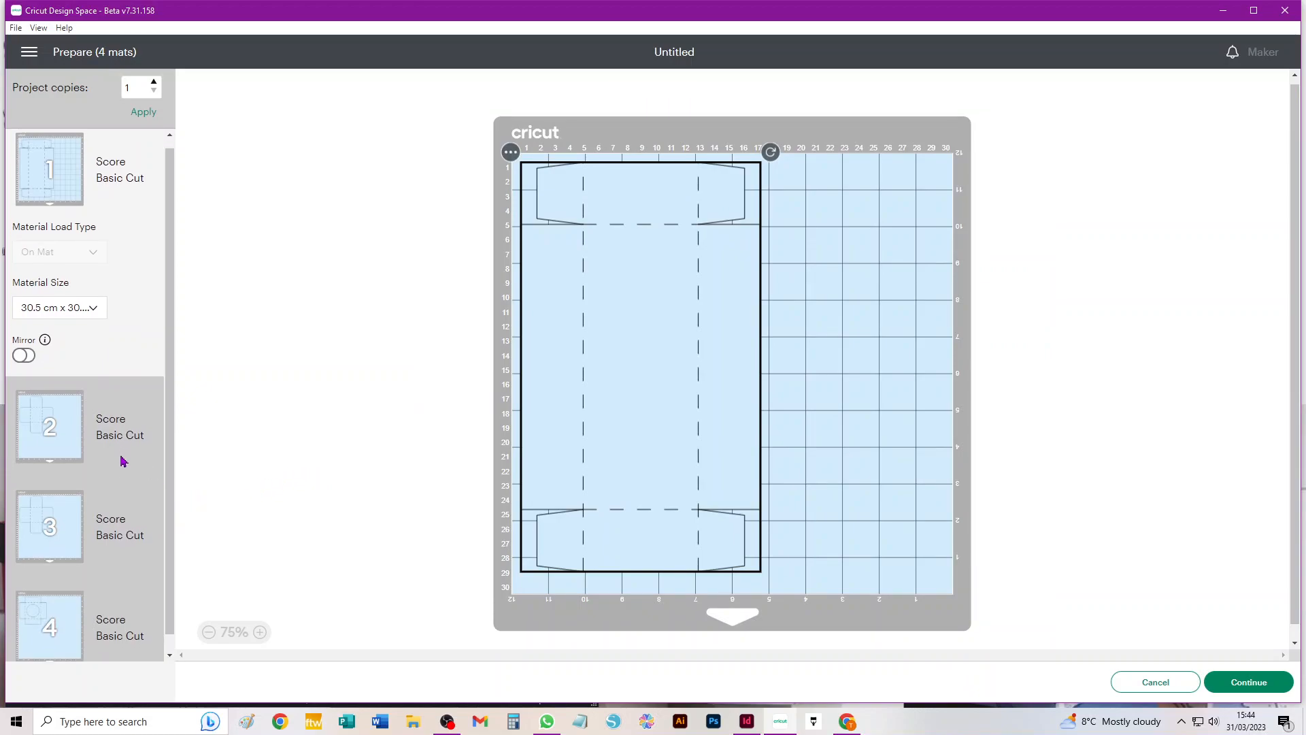
# Step: Move the rounded cross from mat 3 to mat 2
pyautogui.click(51, 518)
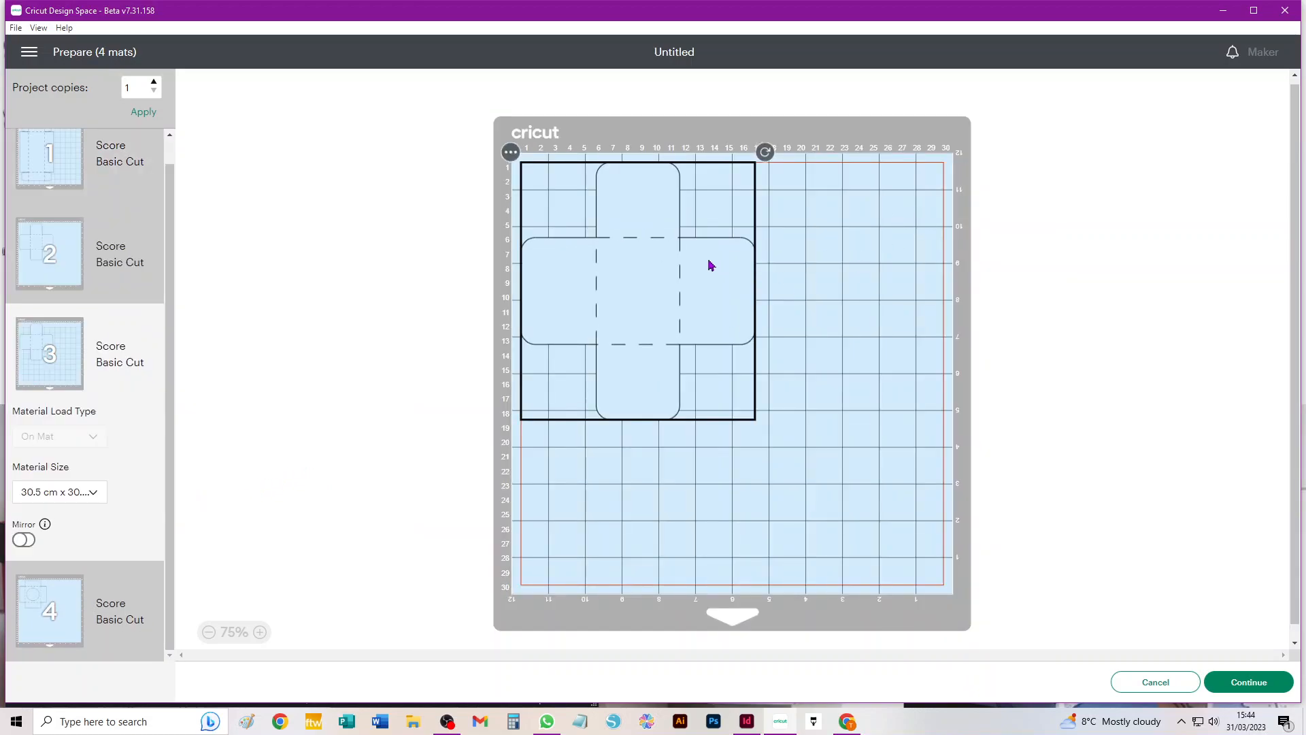
pyautogui.click(510, 151)
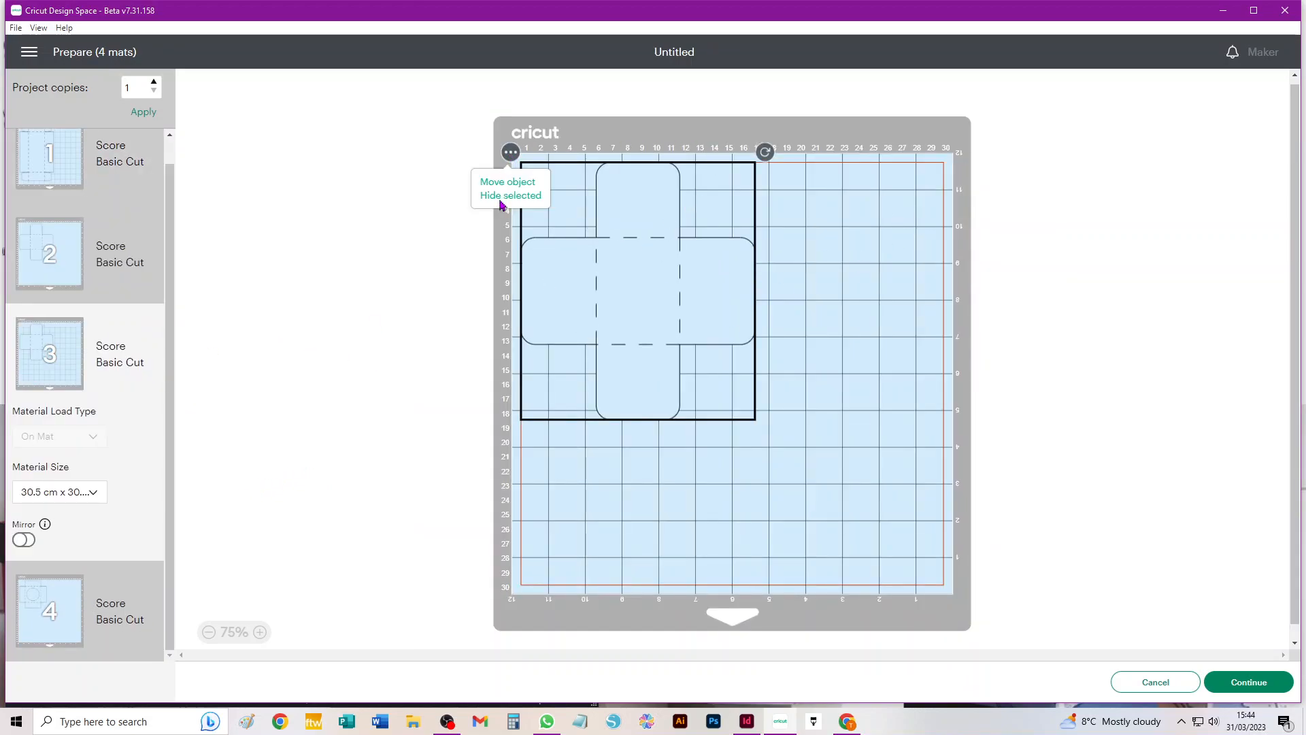
pyautogui.click(502, 185)
pyautogui.click(556, 197)
pyautogui.click(899, 286)
# Step: Rotate the second cross on mat 2 a quarter turn and nest it diagonally below the first one
pyautogui.moveTo(658, 265); pyautogui.dragTo(876, 482)
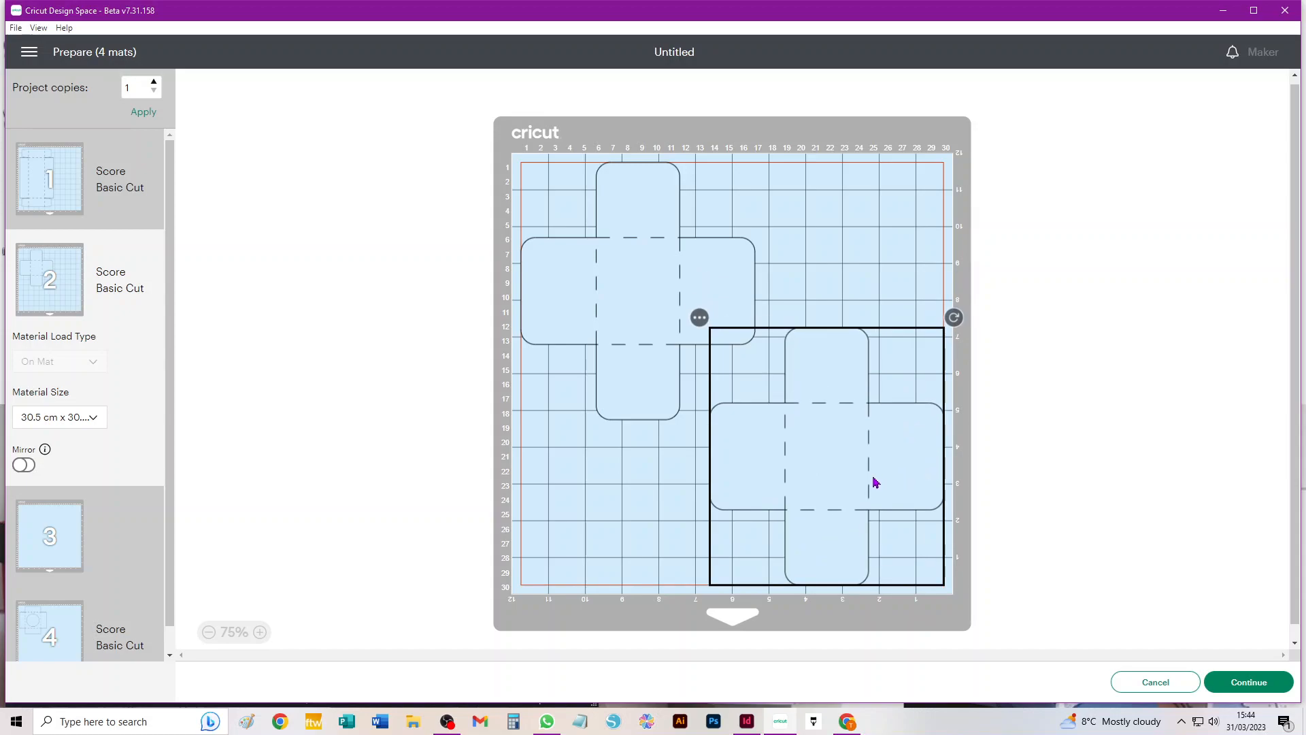
pyautogui.moveTo(953, 317); pyautogui.dragTo(646, 337)
pyautogui.moveTo(806, 408); pyautogui.dragTo(779, 425)
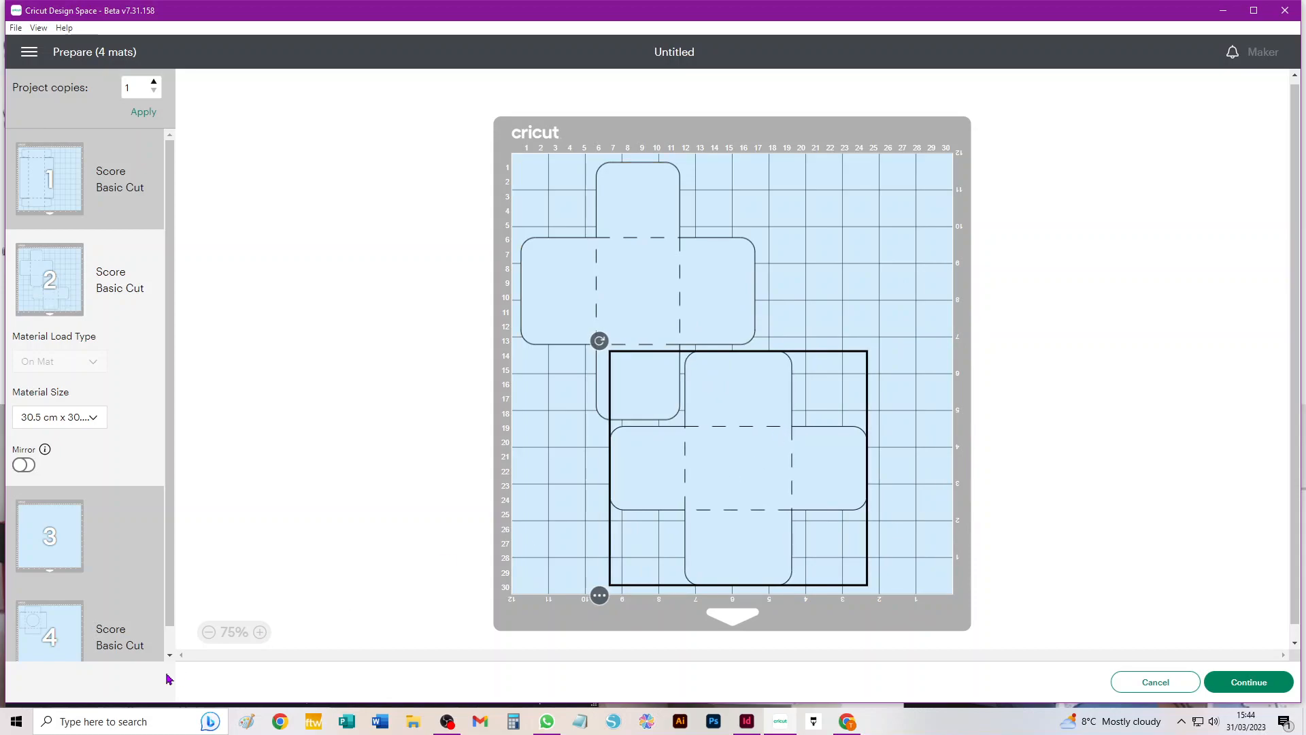
# Step: Move the round-window piece from mat 4 into the free upper corner of mat 2, and return to the canvas
pyautogui.click(38, 632)
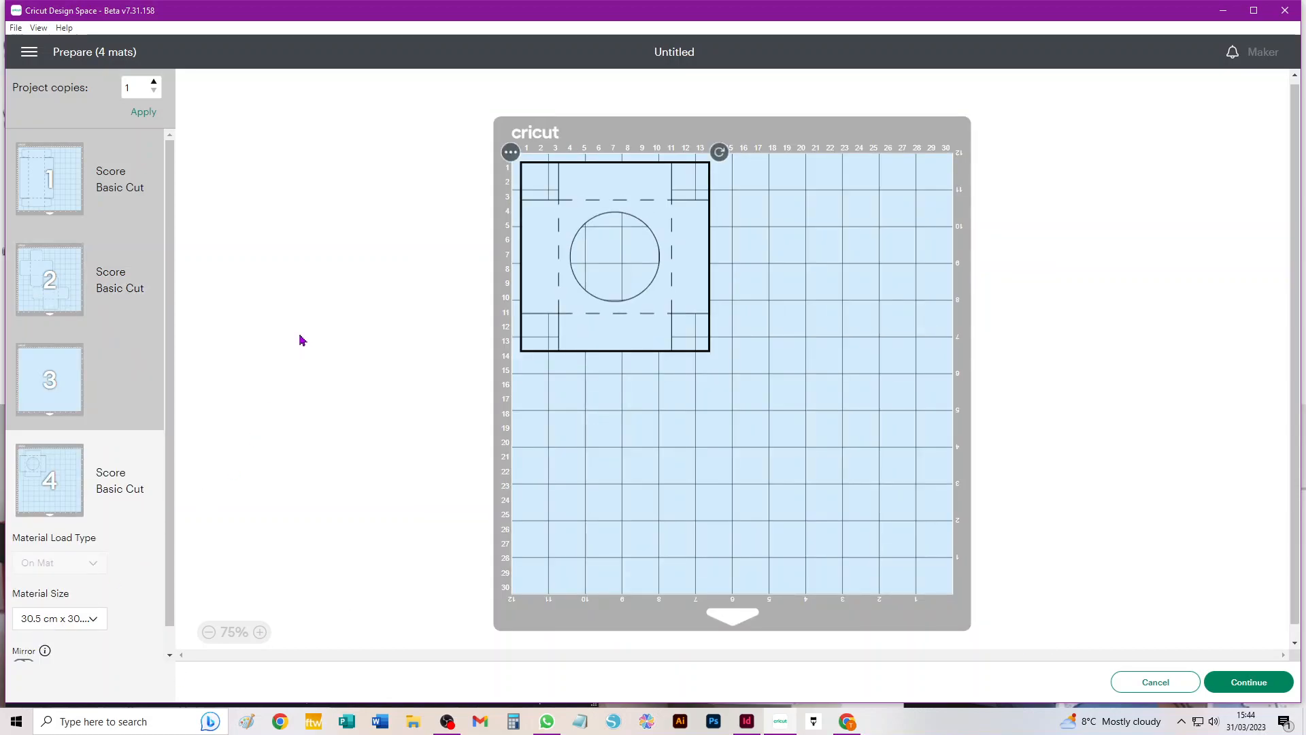
pyautogui.click(511, 153)
pyautogui.click(507, 184)
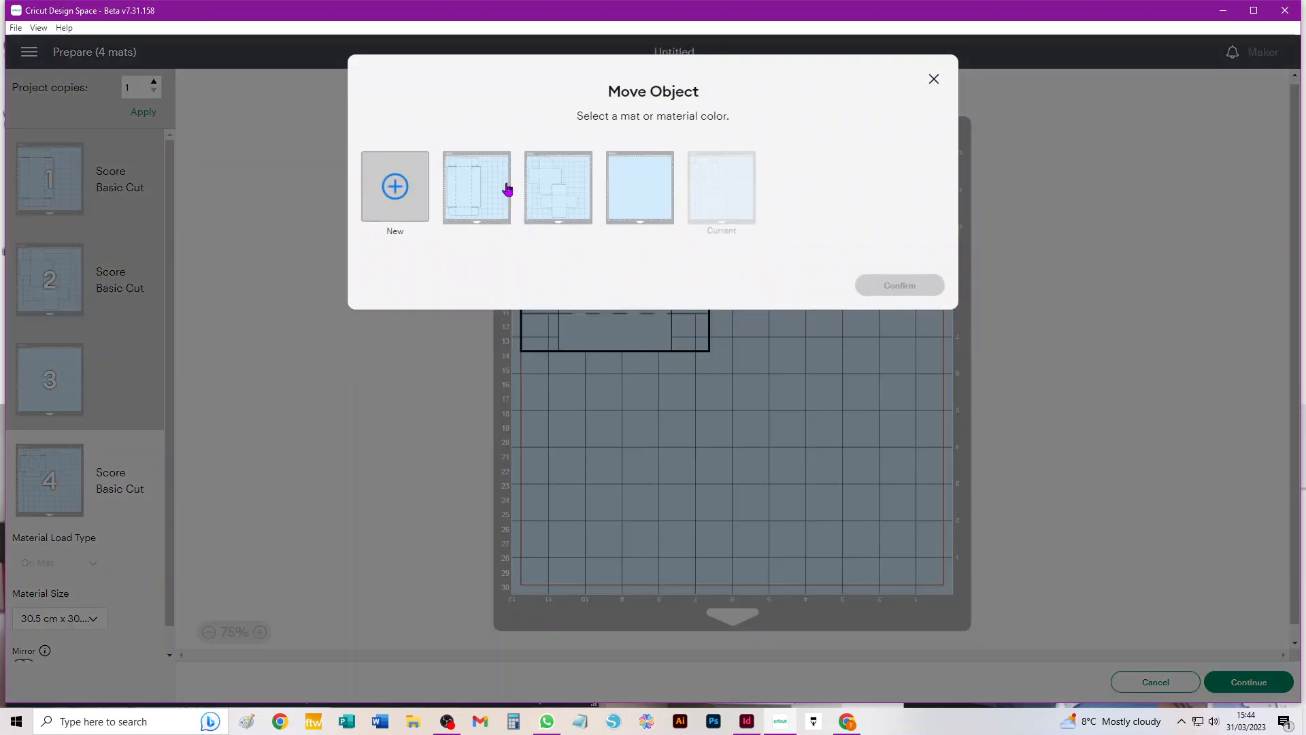
pyautogui.click(572, 196)
pyautogui.click(893, 287)
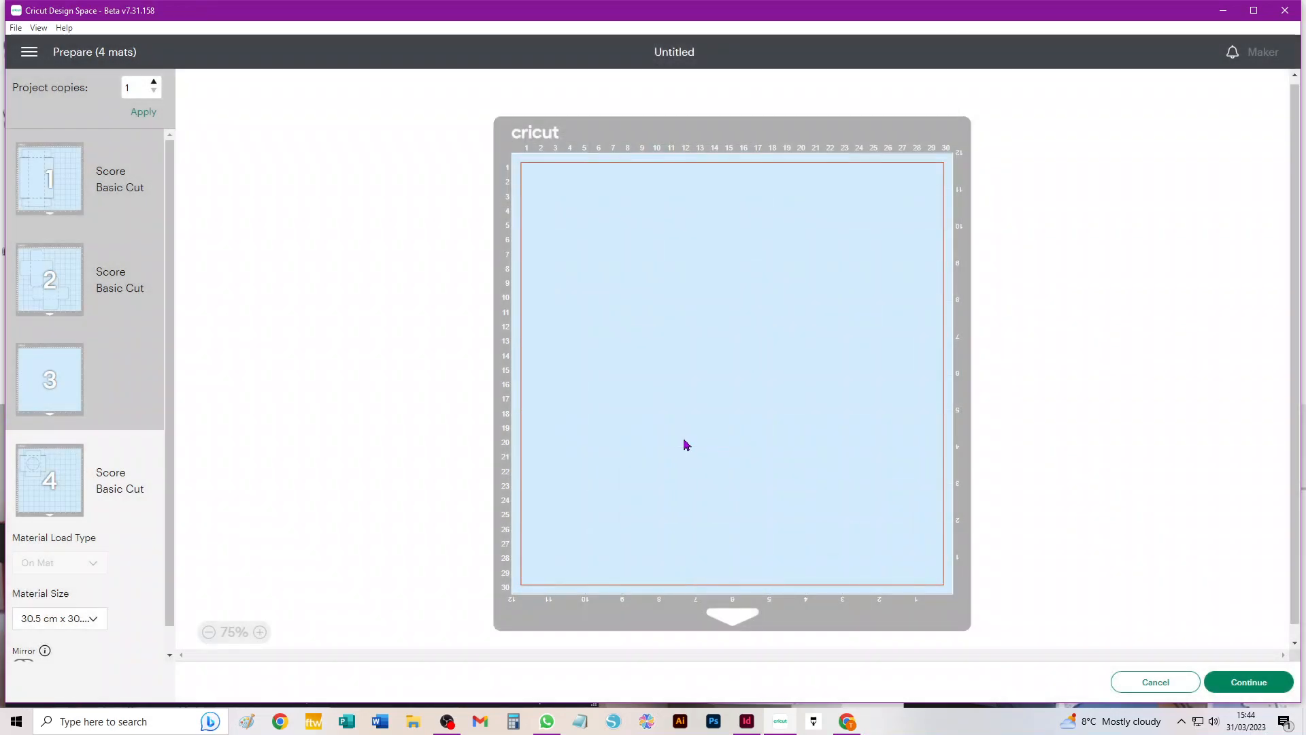
pyautogui.moveTo(547, 280); pyautogui.dragTo(837, 283)
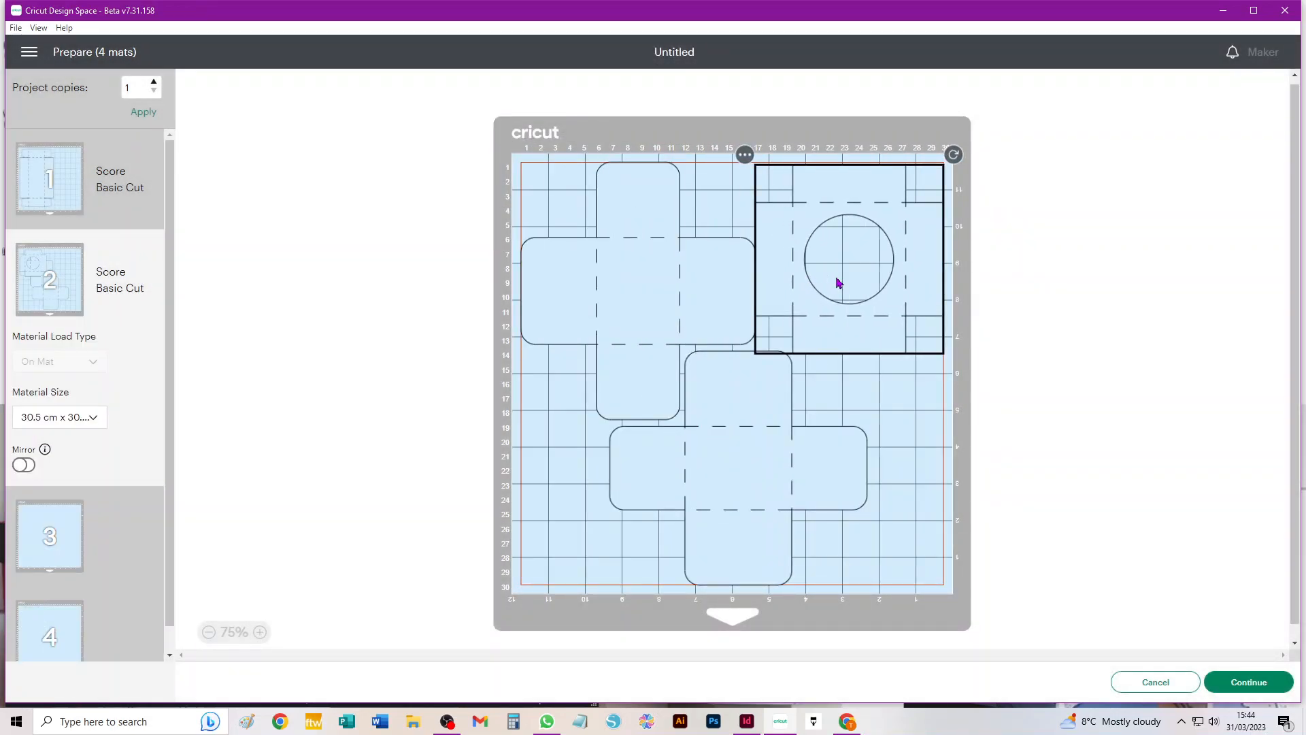
pyautogui.click(1022, 429)
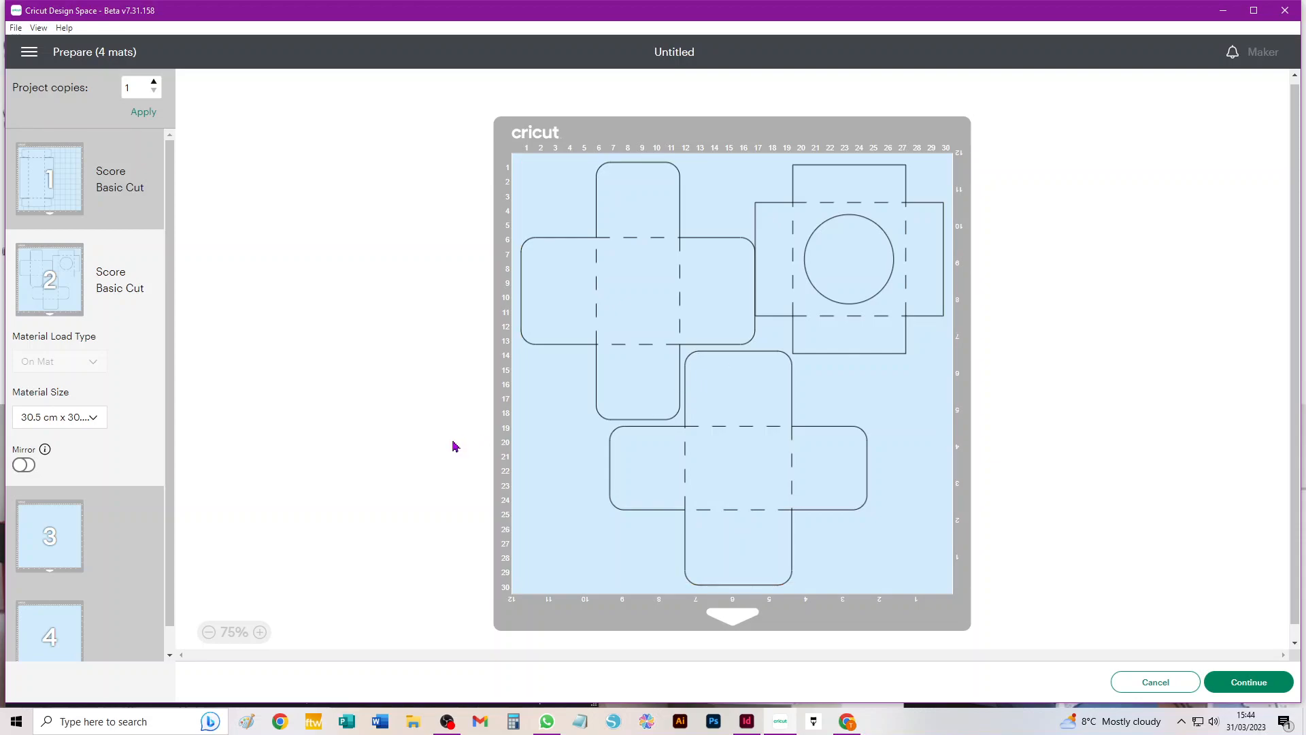
pyautogui.click(1175, 686)
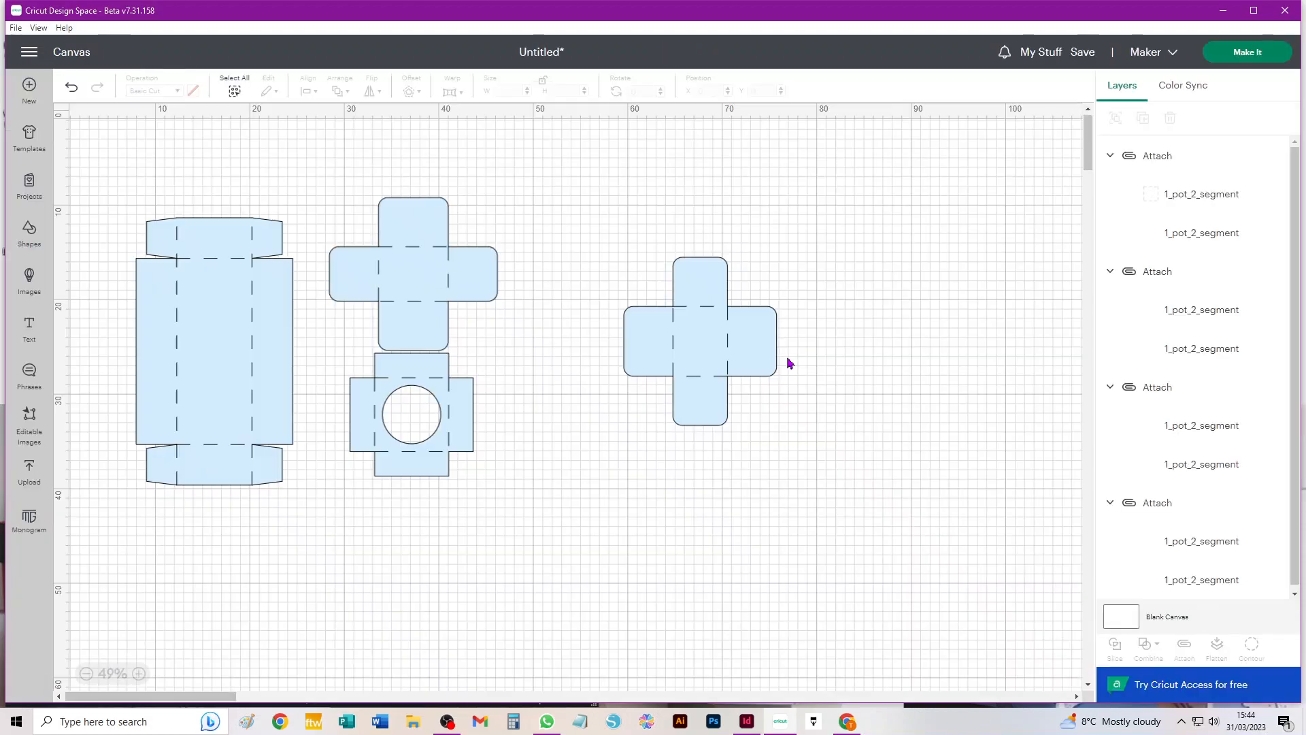
# Step: Replace everything on the canvas with the recent upload containing green box pieces, blue crosses and a blue two-hole piece
pyautogui.hotkey('ctrl', 'a')
pyautogui.press('Delete')
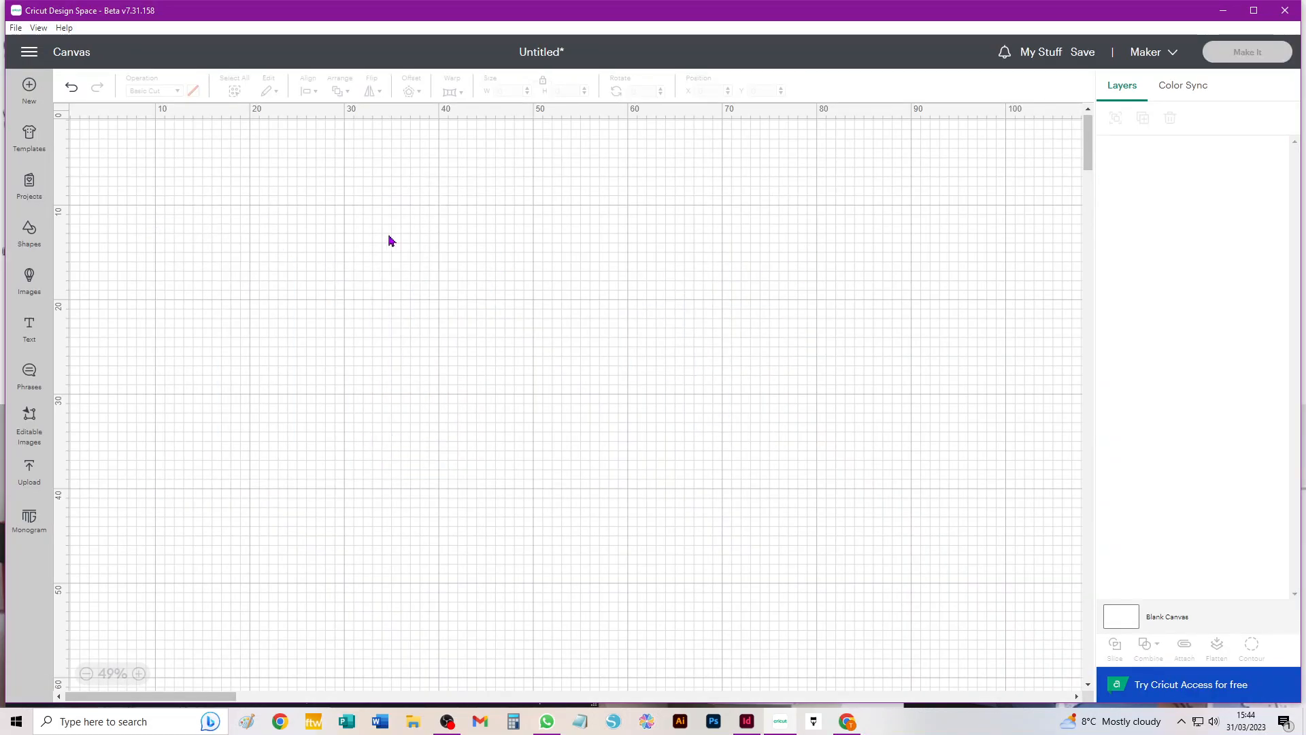
pyautogui.click(29, 470)
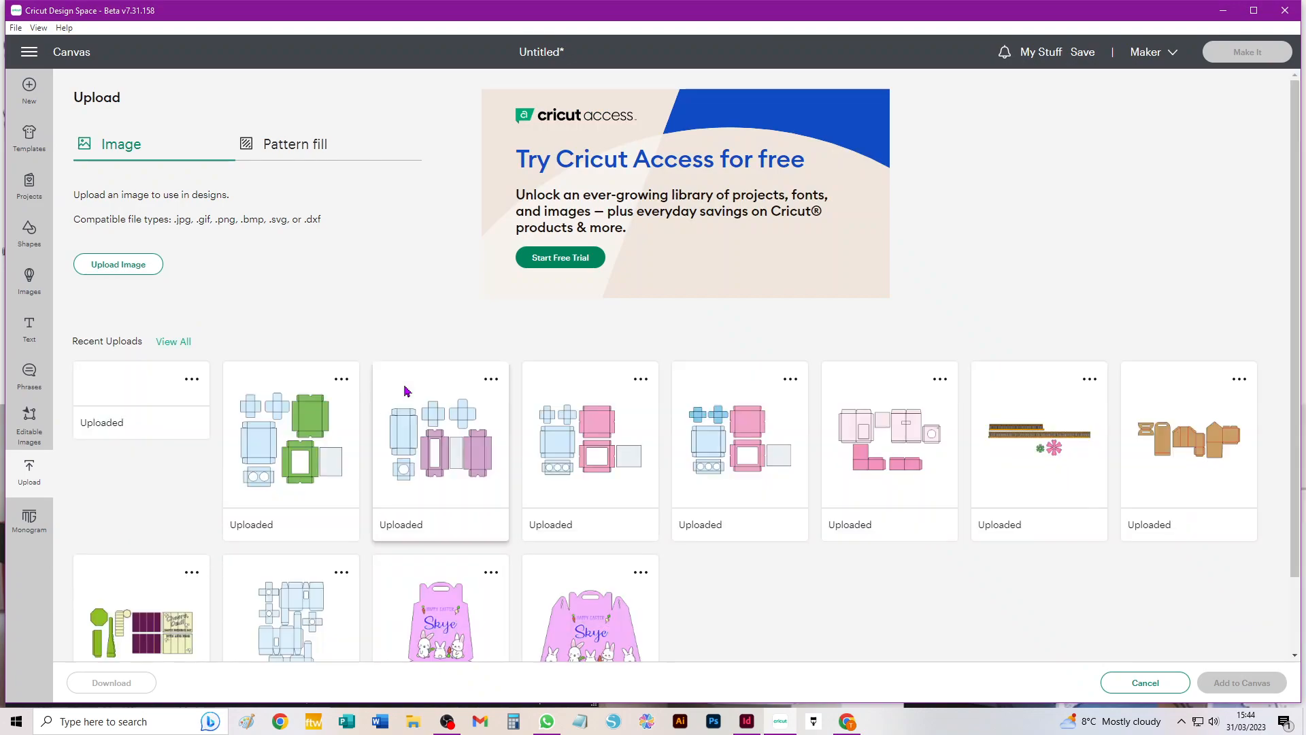
pyautogui.click(284, 474)
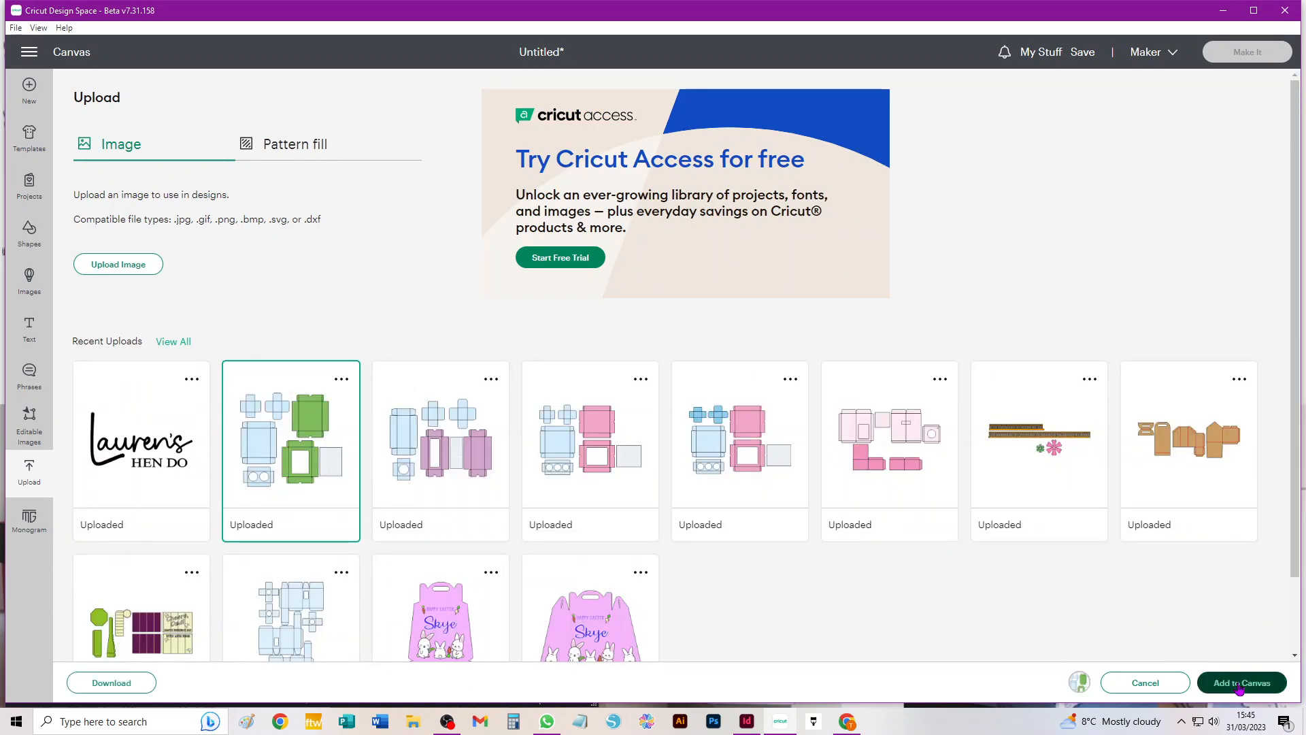
pyautogui.click(1239, 682)
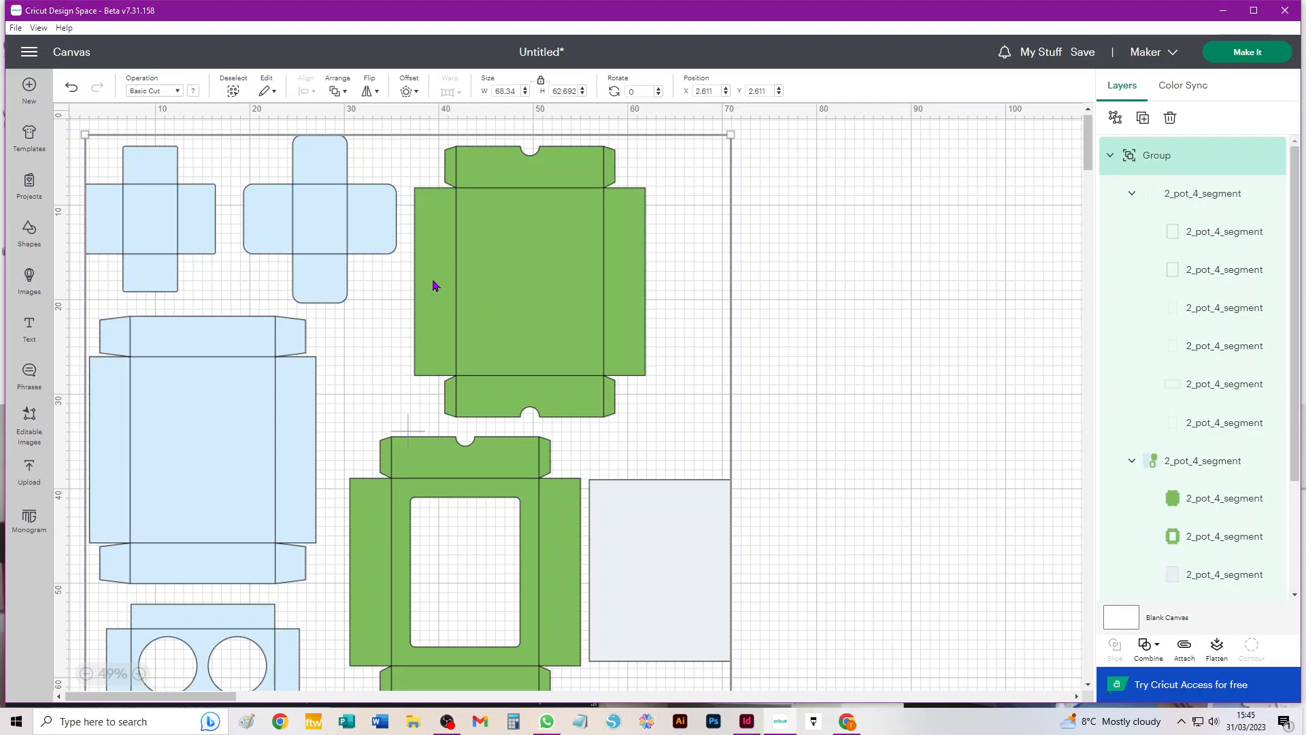
# Step: Change the operation of the nested fold-line layers from Basic Cut to Score
pyautogui.click(1214, 198)
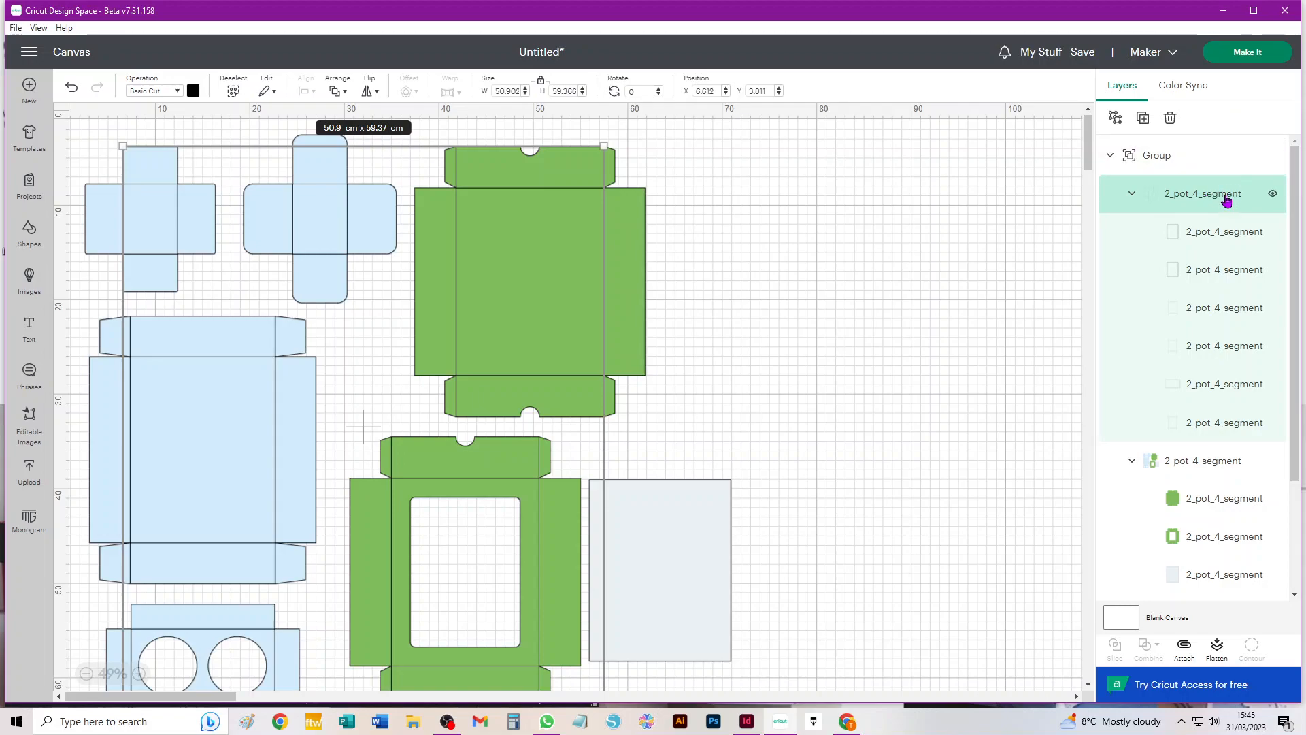
pyautogui.click(145, 96)
pyautogui.click(185, 306)
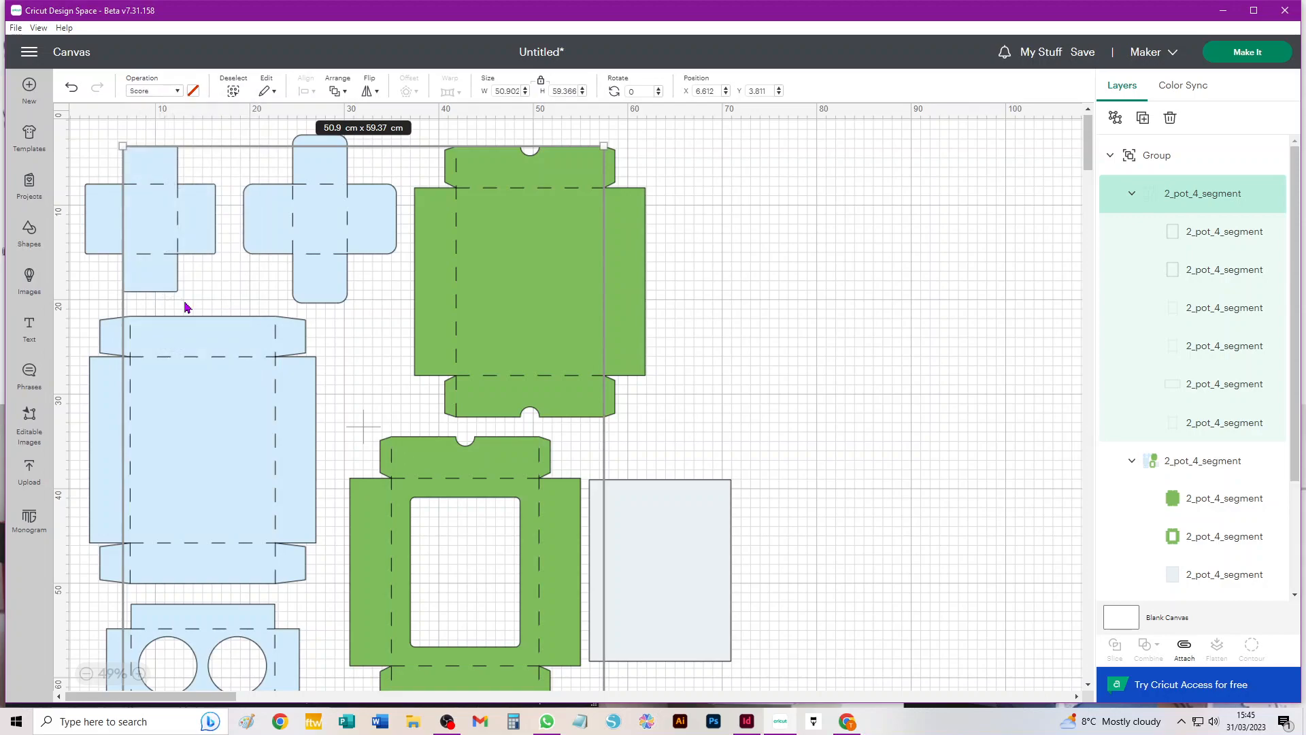
# Step: Ungroup the score lines, the cut shapes and the overall template group so every layer is separate
pyautogui.click(1118, 119)
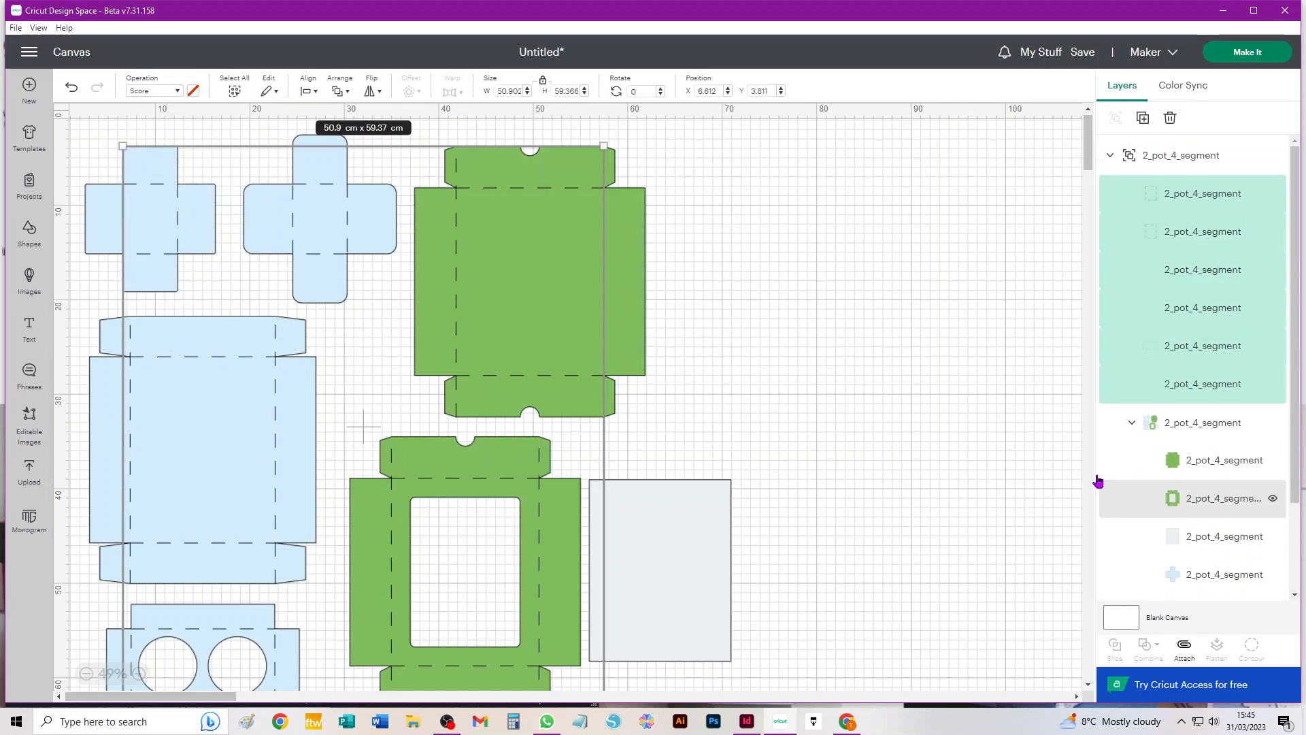
pyautogui.keyDown('shift'); pyautogui.click(1214, 432); pyautogui.keyUp('shift')
pyautogui.scroll(-2, 1214, 433)
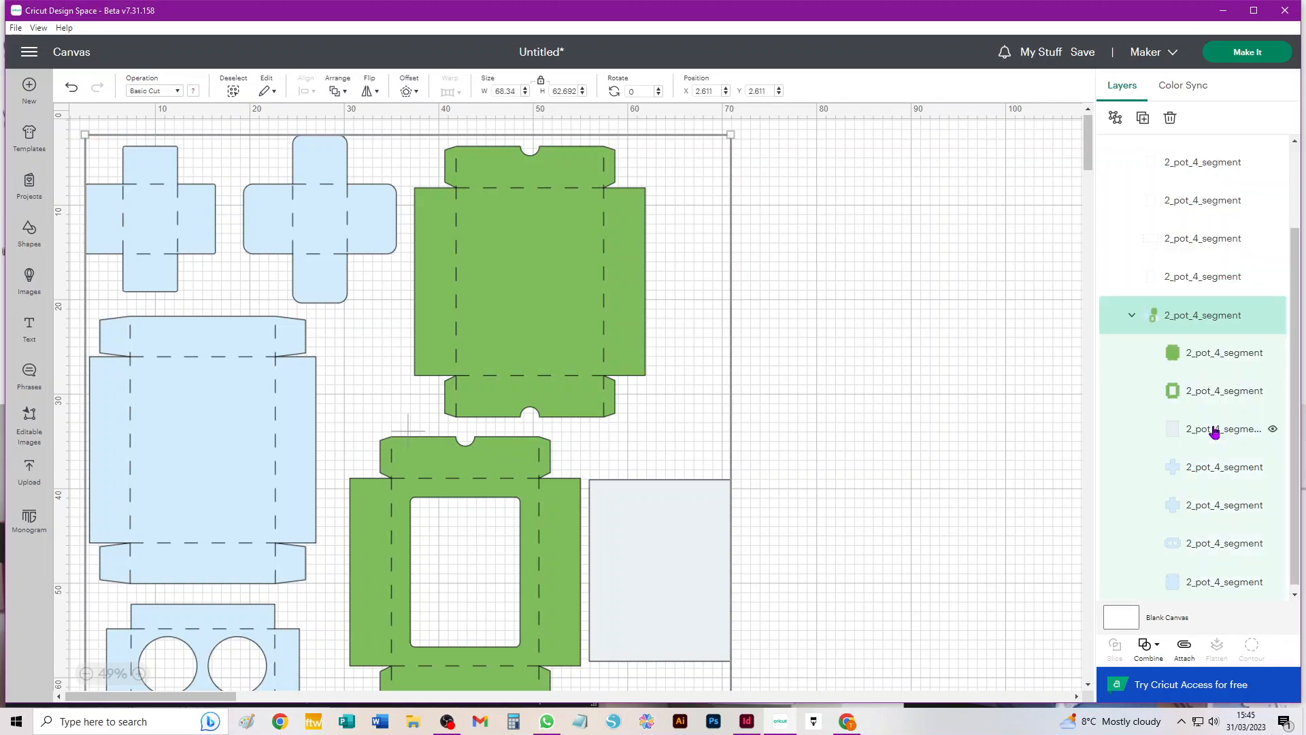
pyautogui.click(1115, 117)
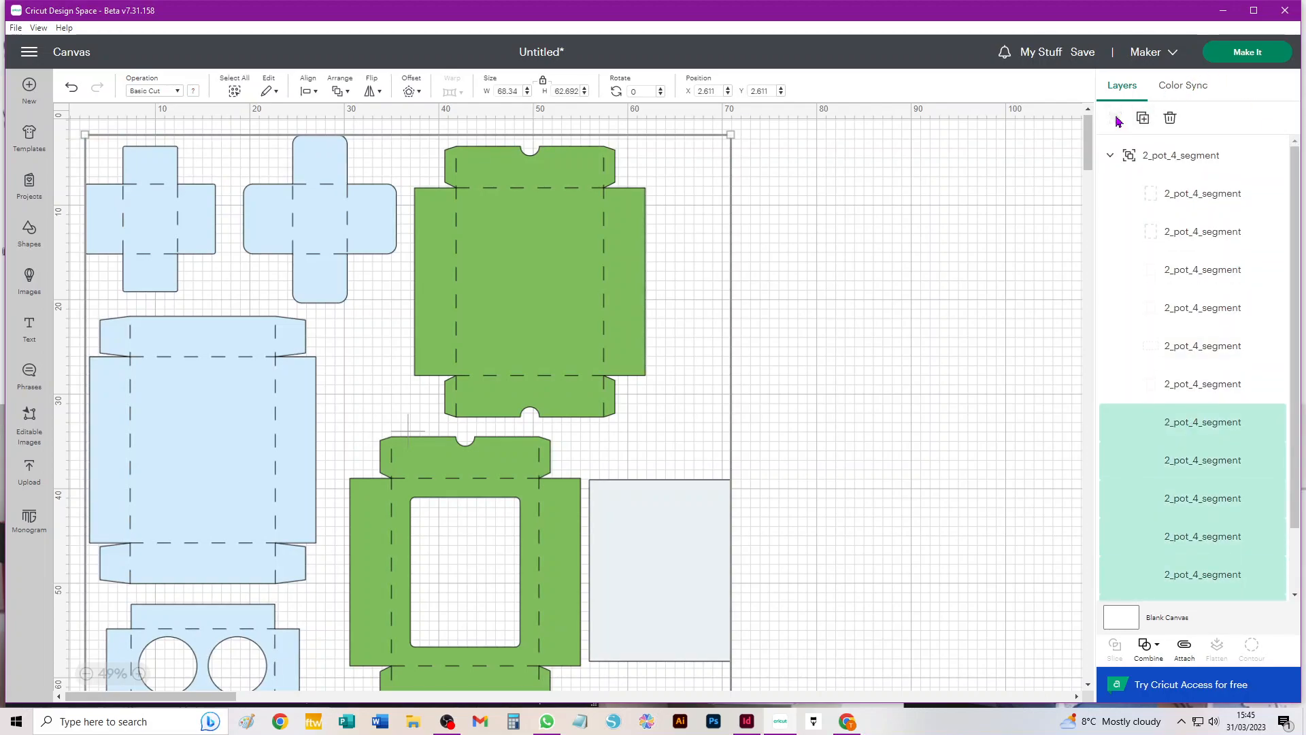
pyautogui.click(1215, 156)
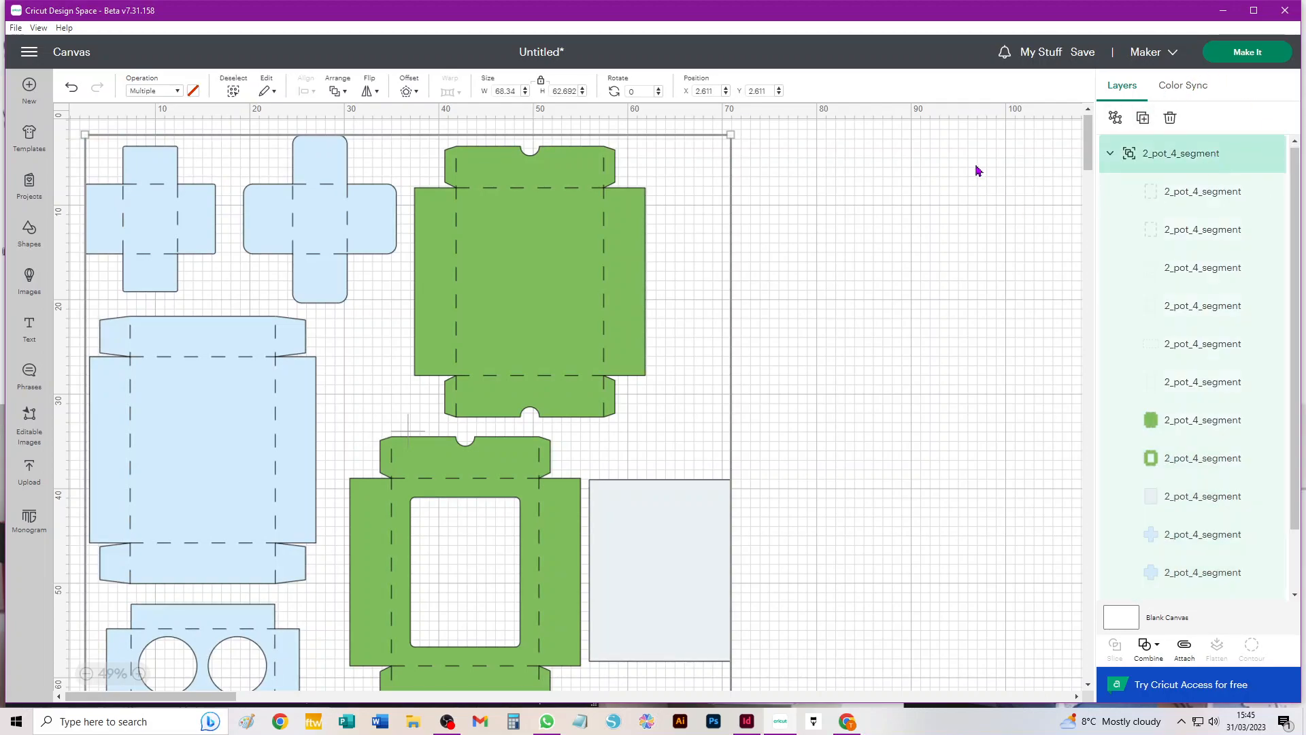
pyautogui.click(1116, 119)
# Step: Attach the score lines to the solid green box piece and move it into free space away from the other pieces
pyautogui.click(897, 181)
pyautogui.moveTo(855, 143); pyautogui.dragTo(443, 337)
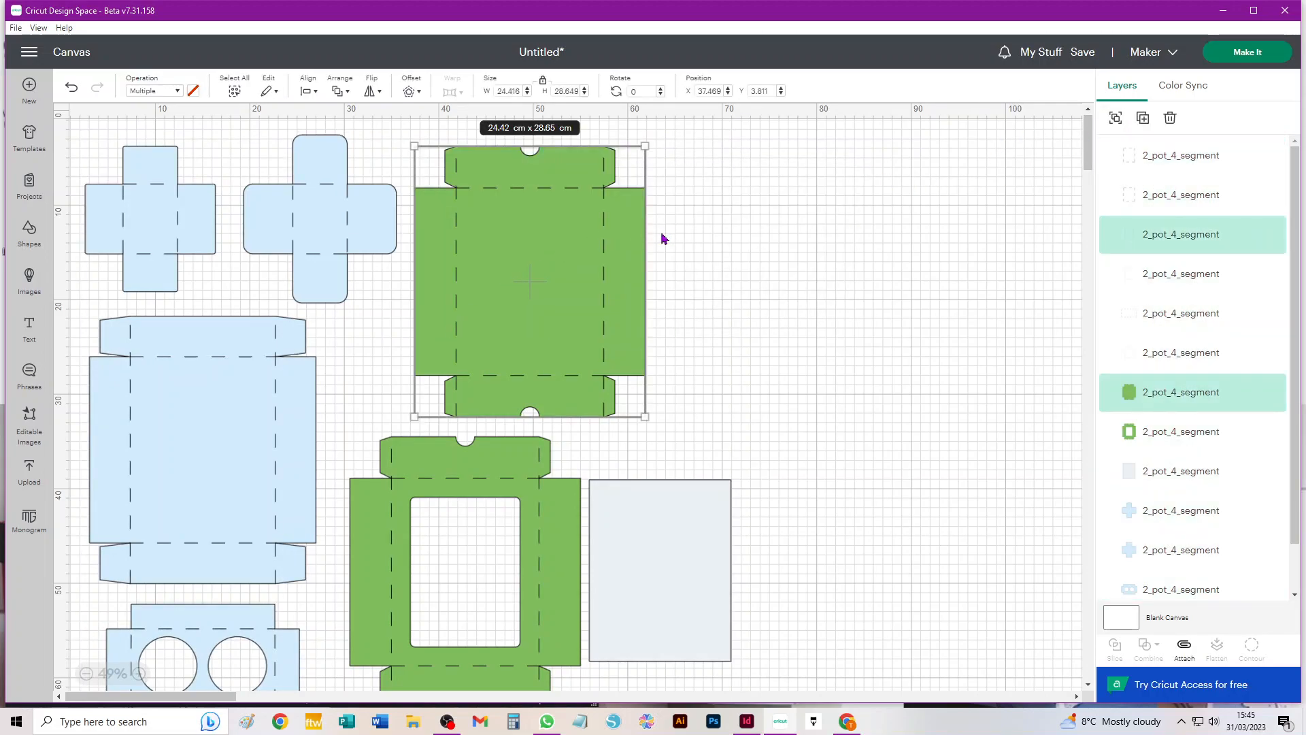
pyautogui.click(683, 197)
pyautogui.moveTo(714, 142); pyautogui.dragTo(432, 398)
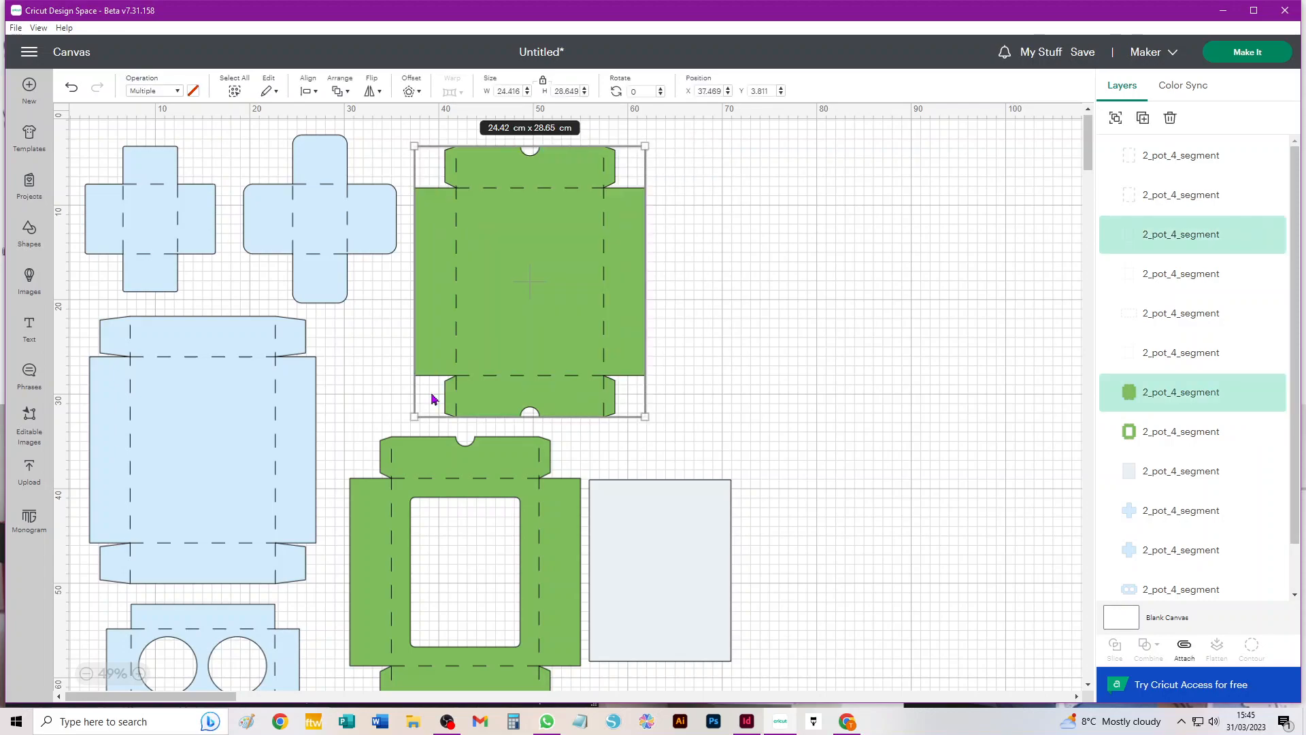
pyautogui.click(1185, 647)
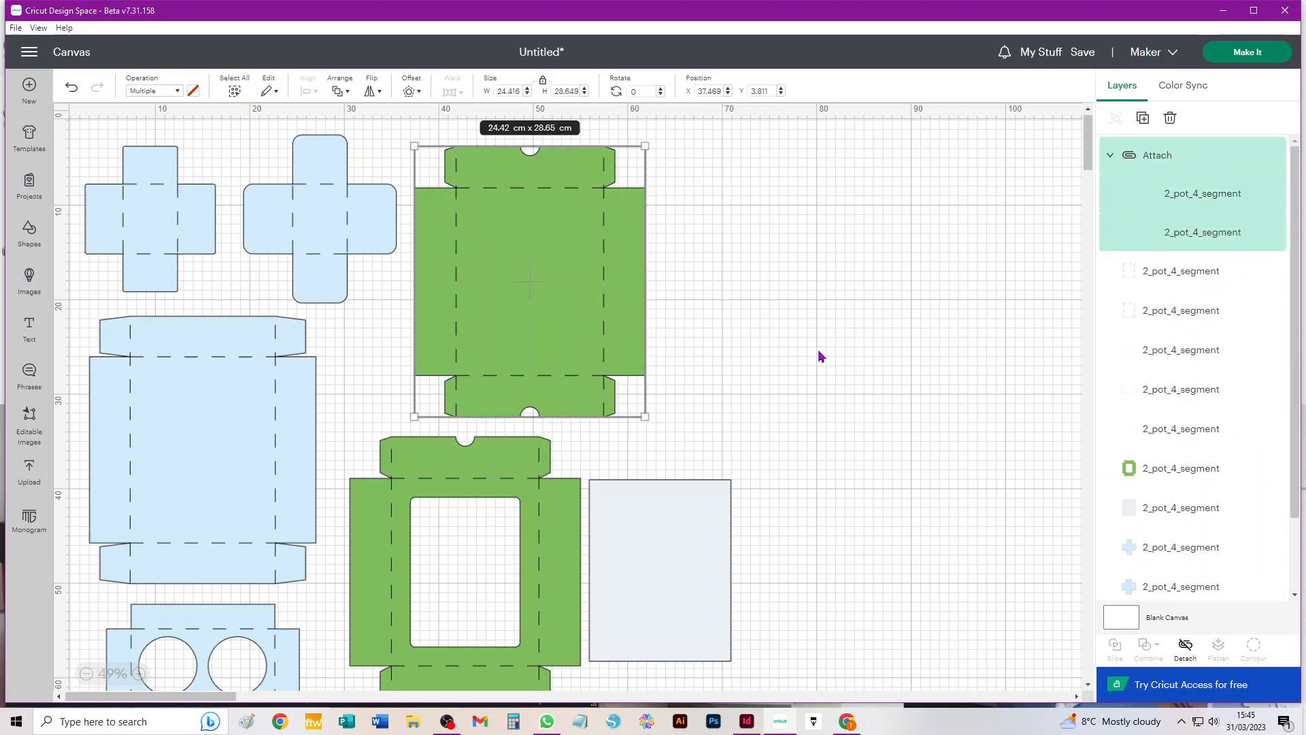
pyautogui.click(813, 359)
pyautogui.moveTo(506, 321); pyautogui.dragTo(900, 312)
# Step: Attach the score lines to the green window frame, and move it and the grey panel clear of the blue pieces
pyautogui.moveTo(393, 367); pyautogui.dragTo(500, 650)
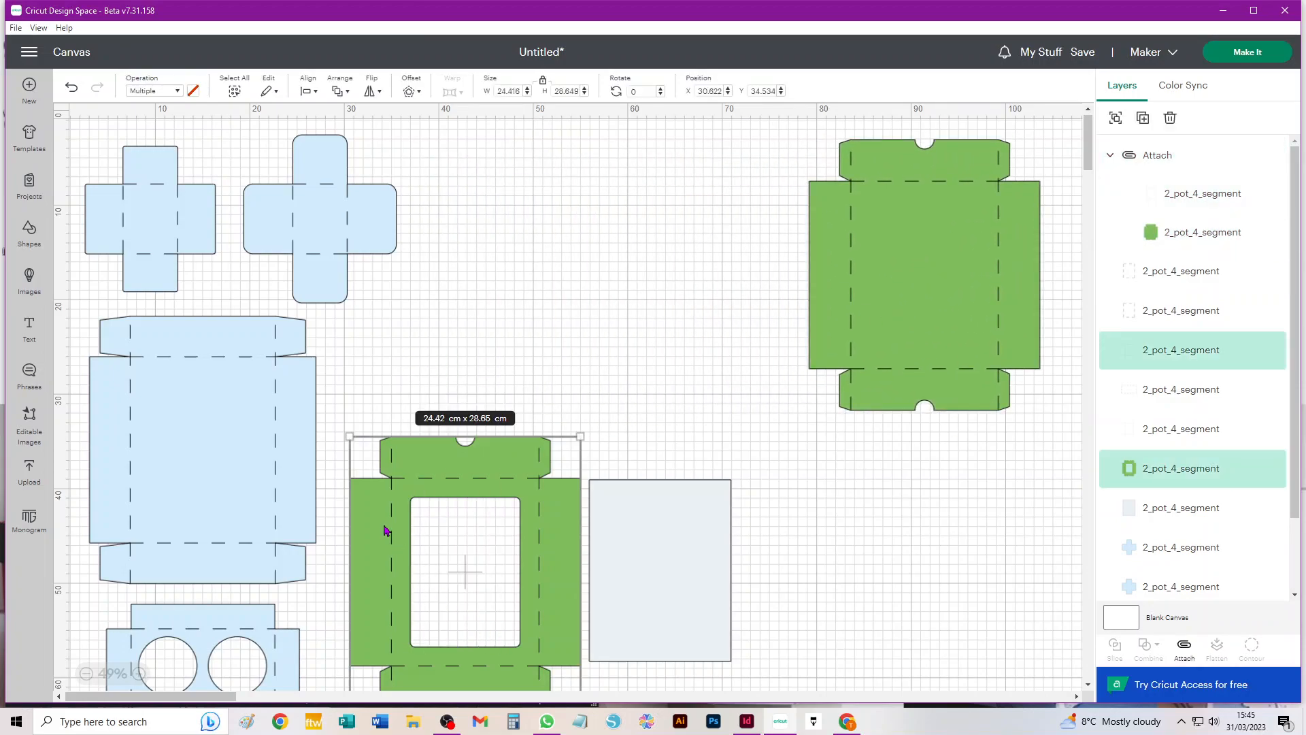
pyautogui.click(1184, 647)
pyautogui.moveTo(457, 441); pyautogui.dragTo(660, 143)
pyautogui.moveTo(643, 577); pyautogui.dragTo(921, 523)
# Step: Attach the score lines to the rounded blue cross and to the smaller square-cornered cross, spacing the two apart
pyautogui.moveTo(462, 145); pyautogui.dragTo(247, 292)
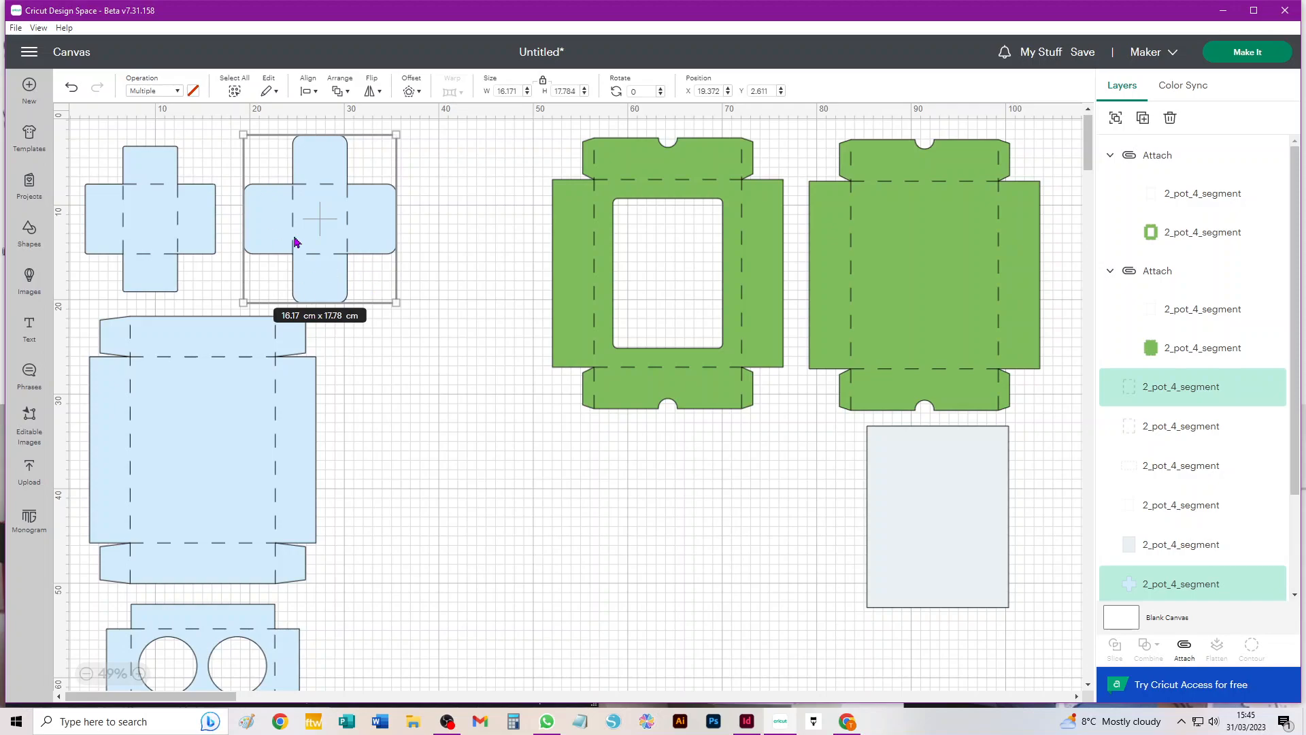
pyautogui.click(1185, 647)
pyautogui.moveTo(374, 224); pyautogui.dragTo(490, 227)
pyautogui.moveTo(288, 139); pyautogui.dragTo(95, 298)
pyautogui.click(1184, 646)
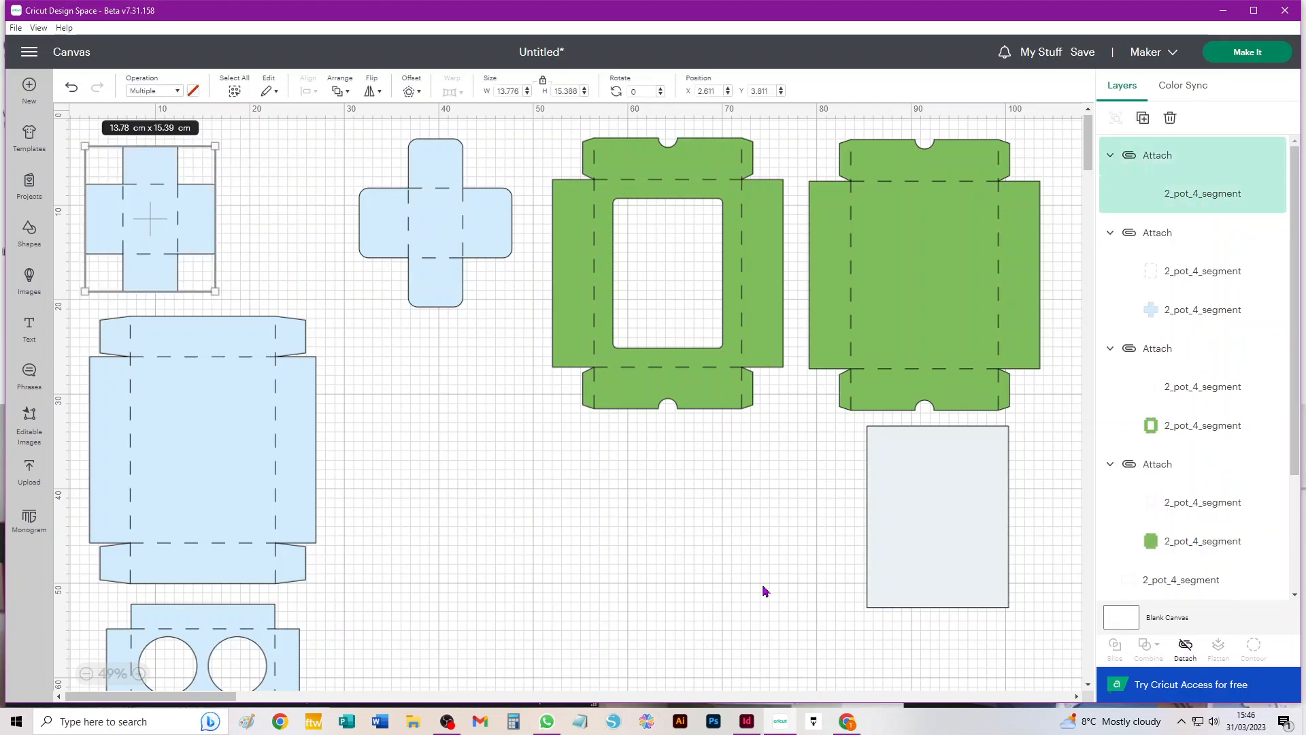
# Step: Attach the score lines to the large blue box piece below the small cross
pyautogui.click(571, 498)
pyautogui.moveTo(361, 335); pyautogui.dragTo(70, 543)
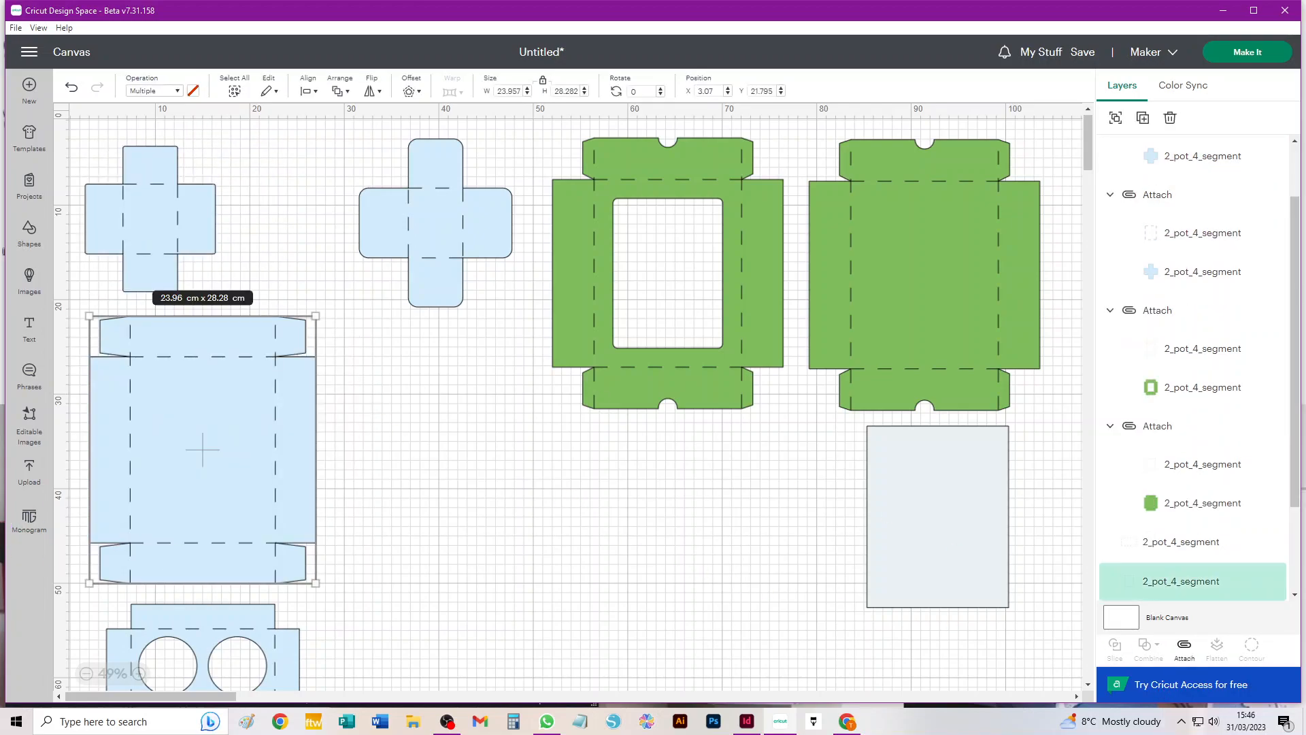
pyautogui.click(1184, 646)
# Step: Attach the score lines to the blue two-hole piece and move it into the space below the rounded cross
pyautogui.click(594, 573)
pyautogui.moveTo(396, 629); pyautogui.dragTo(177, 687)
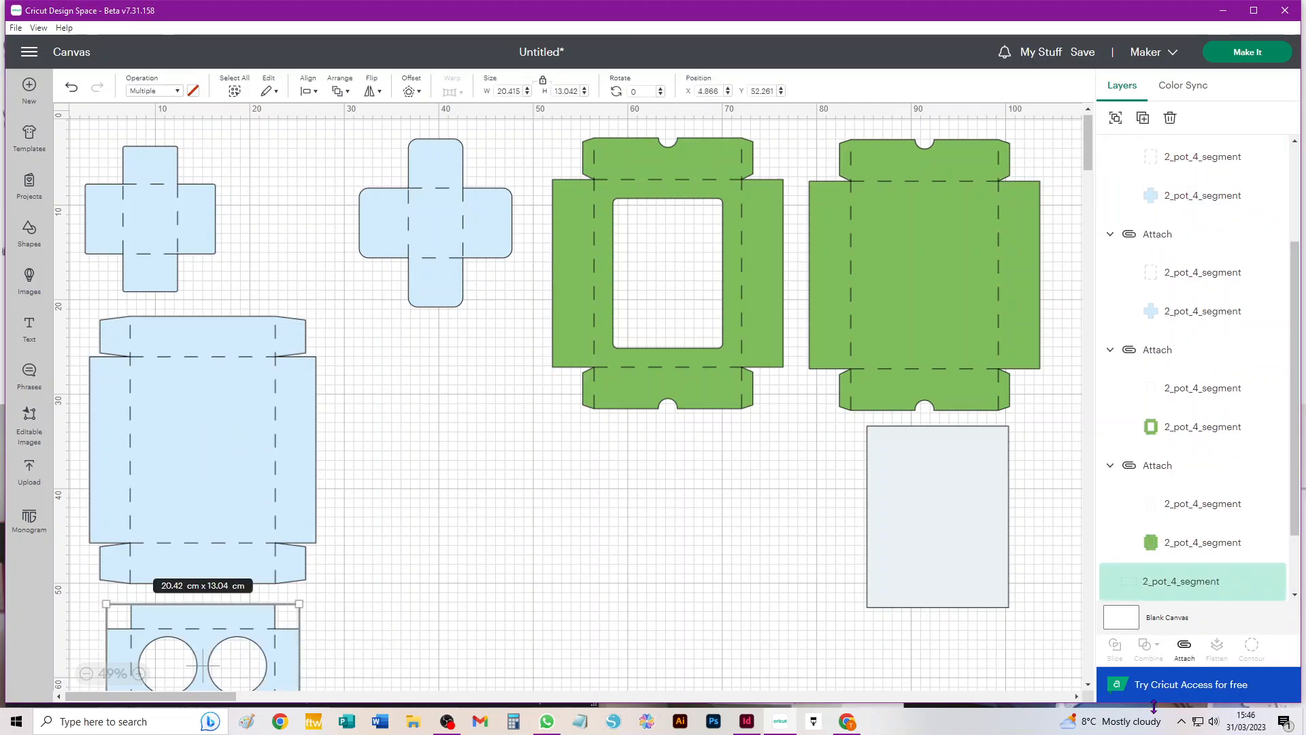
pyautogui.click(1184, 646)
pyautogui.moveTo(248, 575); pyautogui.dragTo(249, 578)
pyautogui.moveTo(181, 624); pyautogui.dragTo(428, 501)
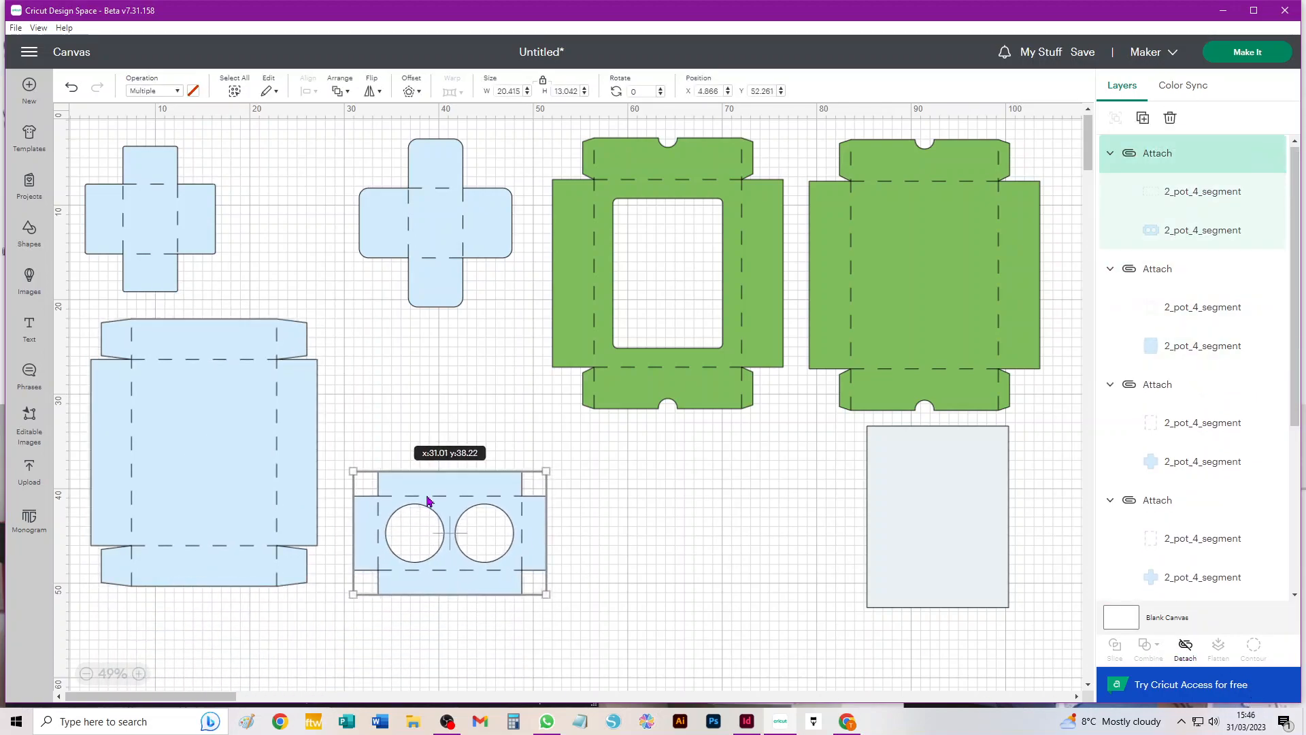
pyautogui.click(582, 557)
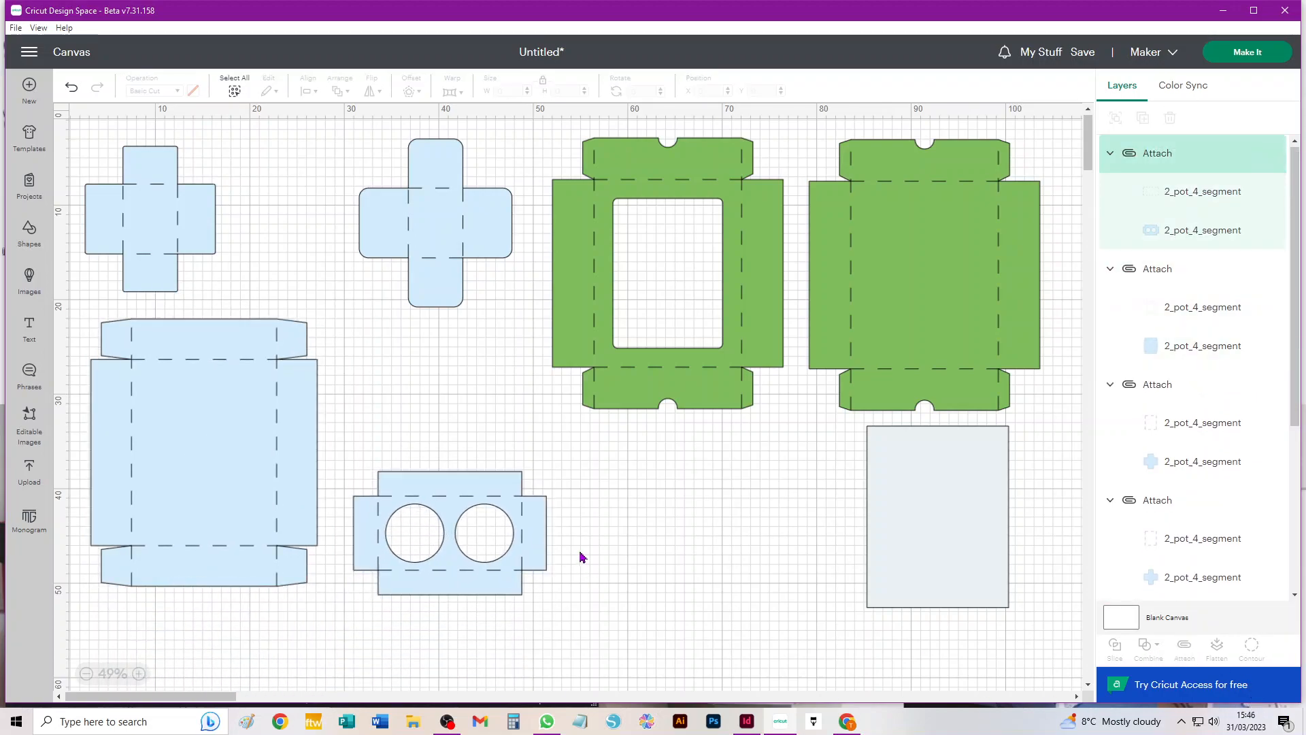
# Step: Delete the solid green box piece, keeping the green window frame
pyautogui.click(697, 400)
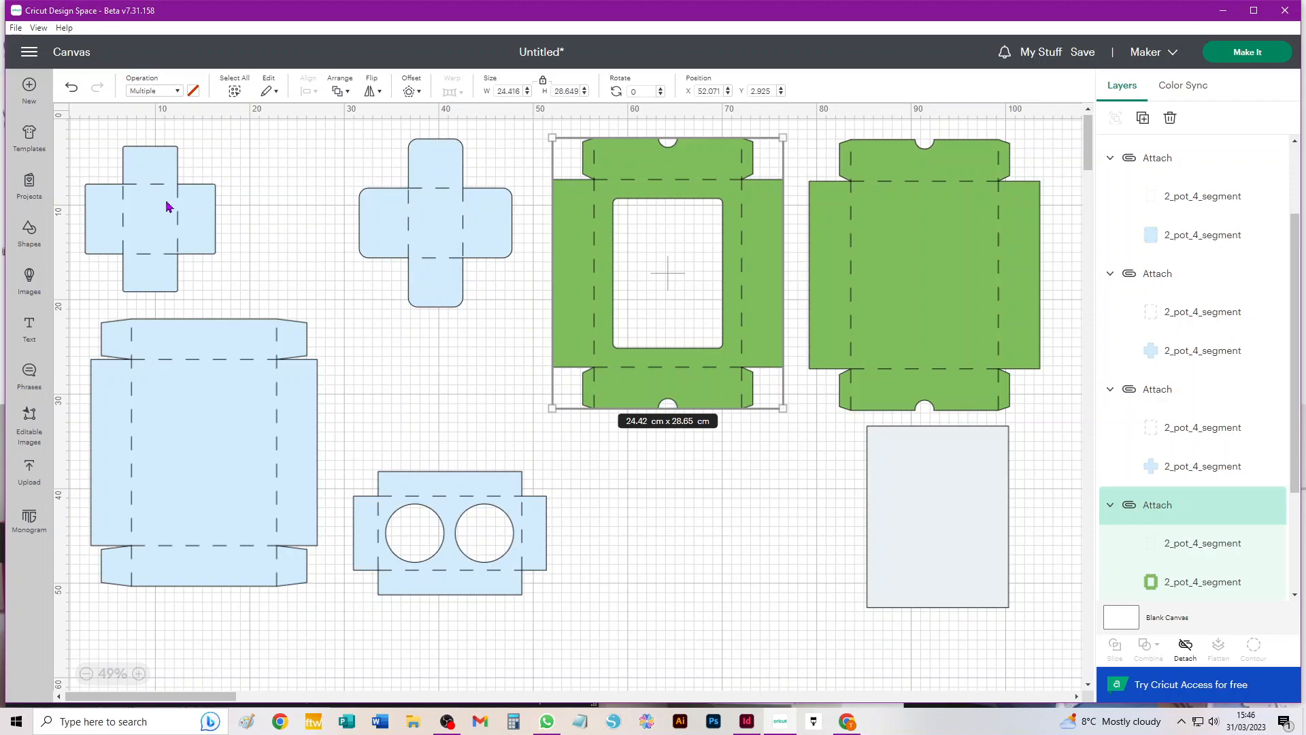
pyautogui.click(912, 294)
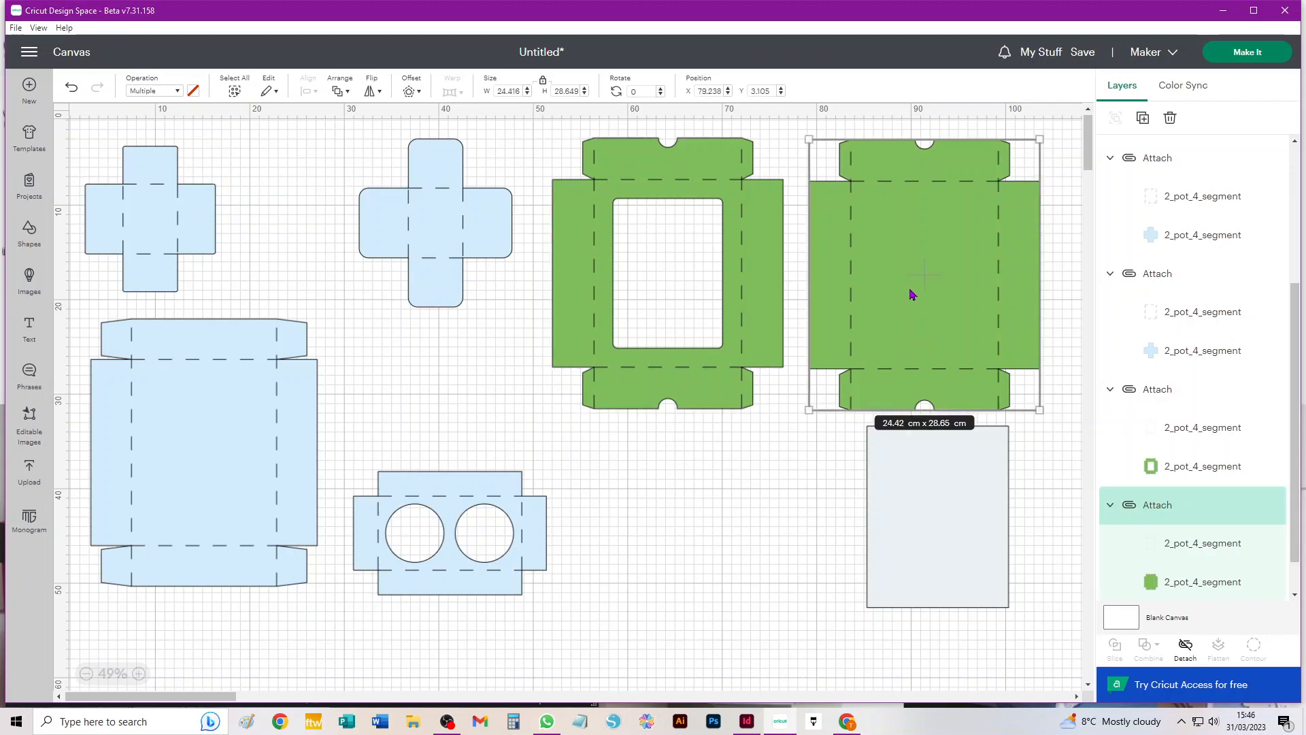
pyautogui.press('Delete')
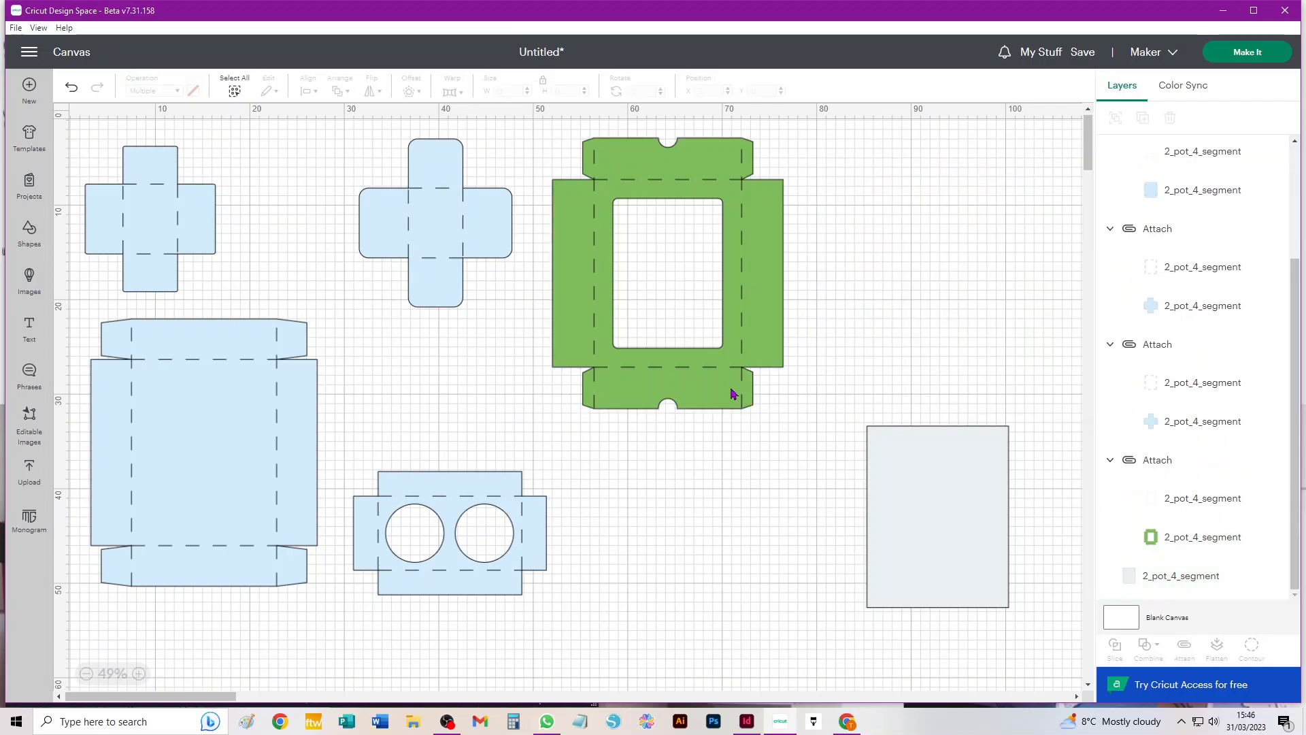
# Step: Swap the positions of the green window frame and grey panel, and delete the rounded blue cross
pyautogui.moveTo(732, 393); pyautogui.dragTo(963, 383)
pyautogui.moveTo(939, 496); pyautogui.dragTo(696, 243)
pyautogui.click(481, 210)
pyautogui.press('Delete')
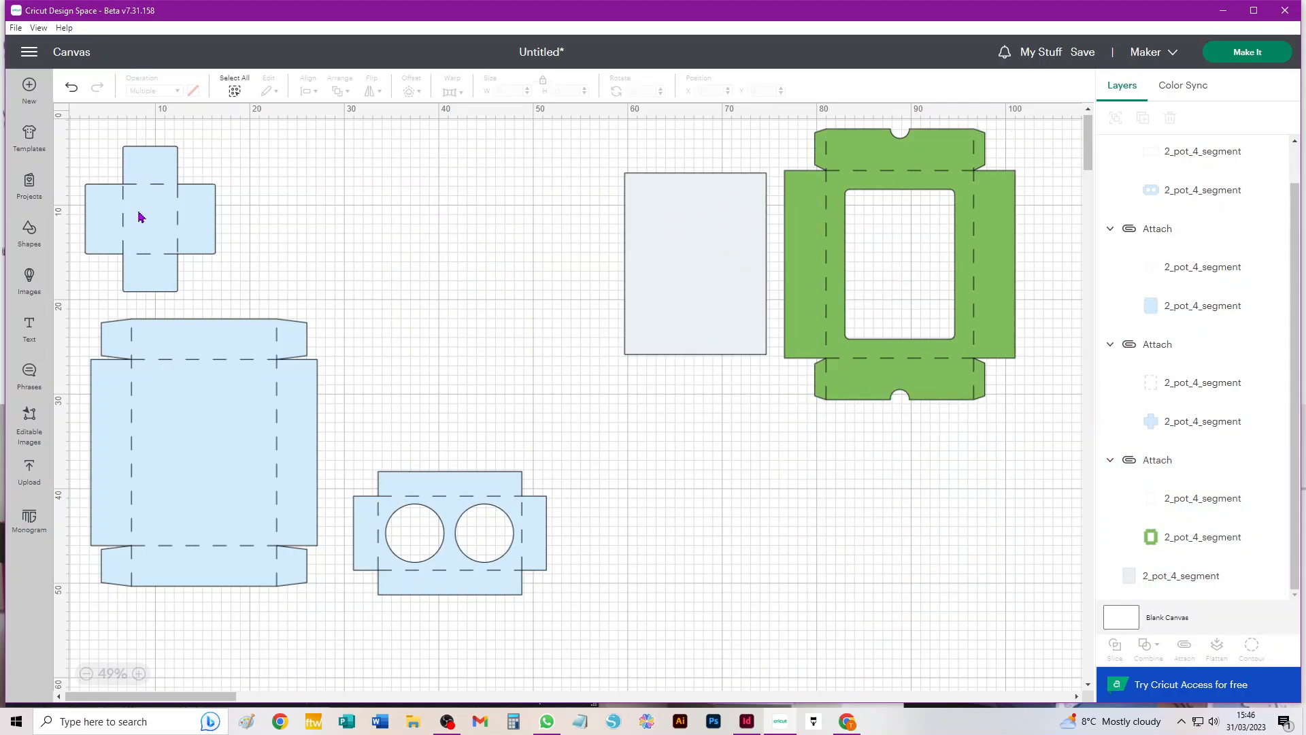
# Step: Paste three copies of the small square-cornered cross and spread them in a row beside the original
pyautogui.click(139, 216)
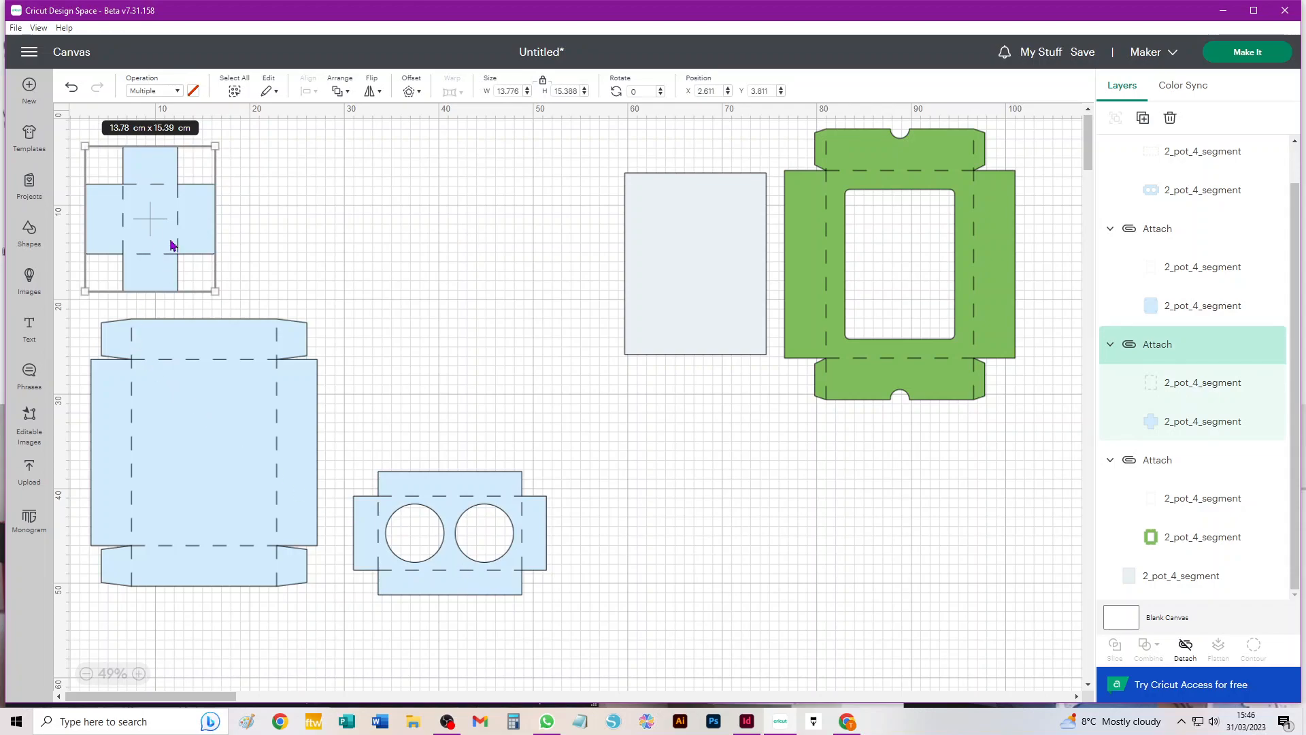
pyautogui.hotkey('ctrl', 'v')
pyautogui.moveTo(139, 213); pyautogui.dragTo(373, 213)
pyautogui.hotkey('ctrl', 'v')
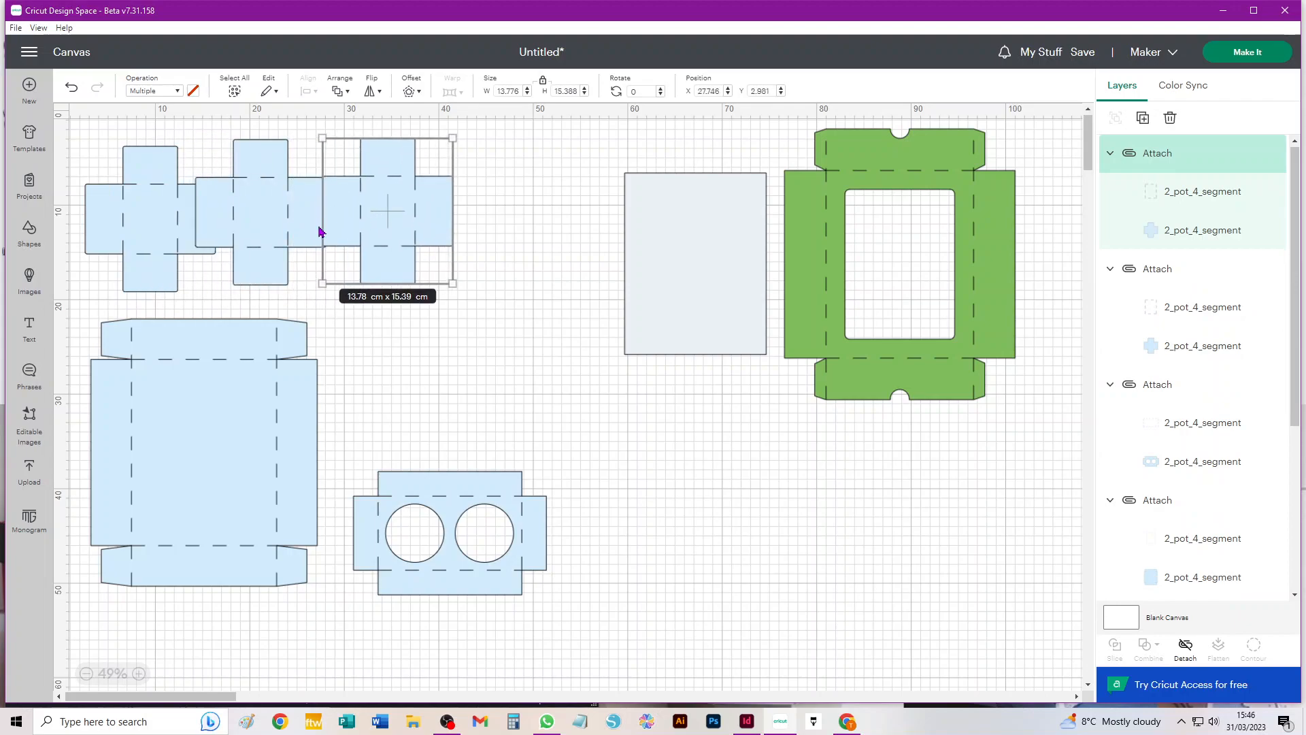
pyautogui.hotkey('ctrl', 'v')
pyautogui.moveTo(204, 276); pyautogui.dragTo(507, 233)
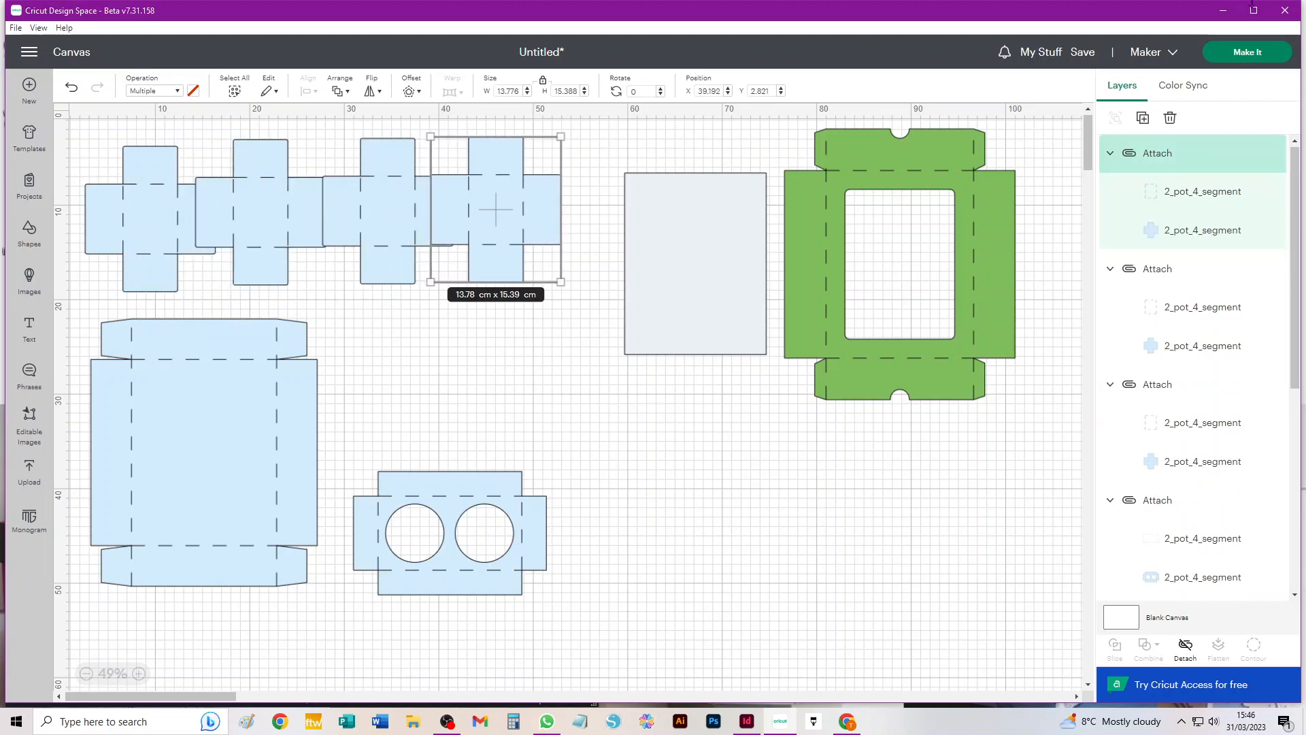
# Step: Prepare the project for cutting and set the grey panel's mat 1 to the 21 cm x 29.7 cm (A4) material size
pyautogui.click(1247, 51)
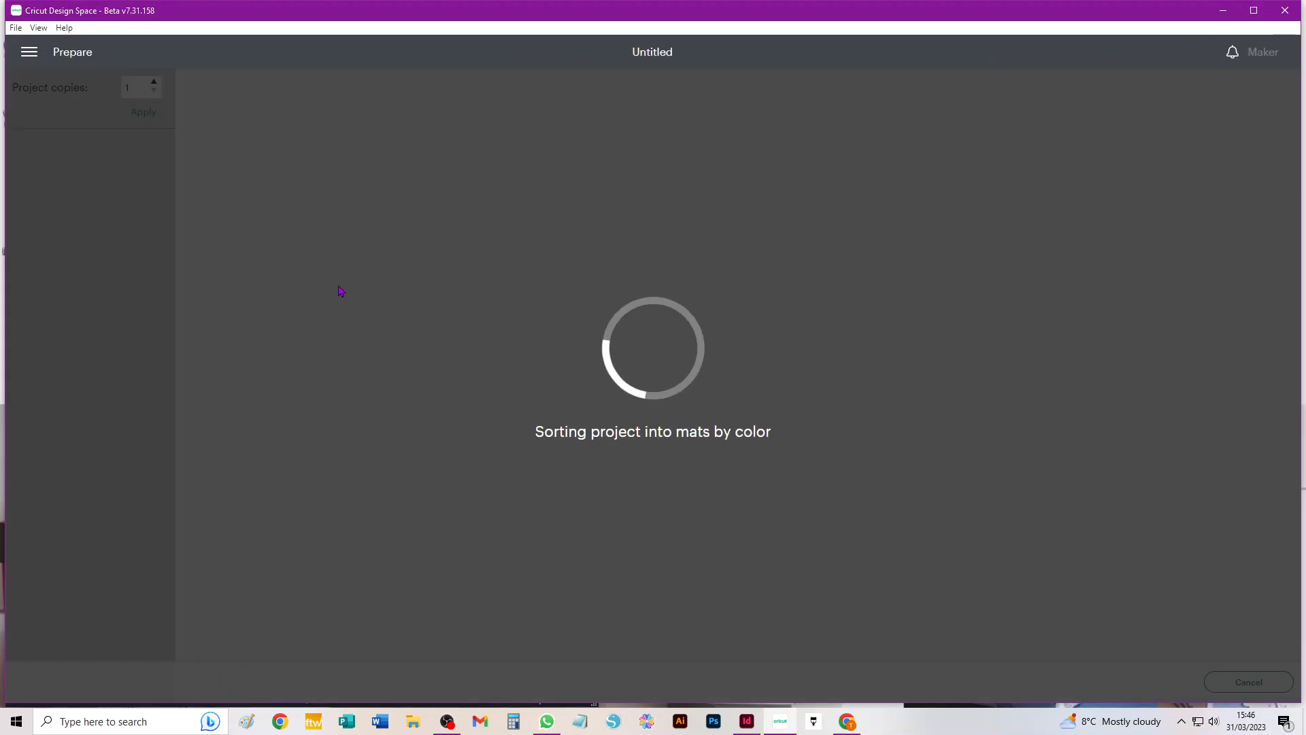
pyautogui.click(64, 378)
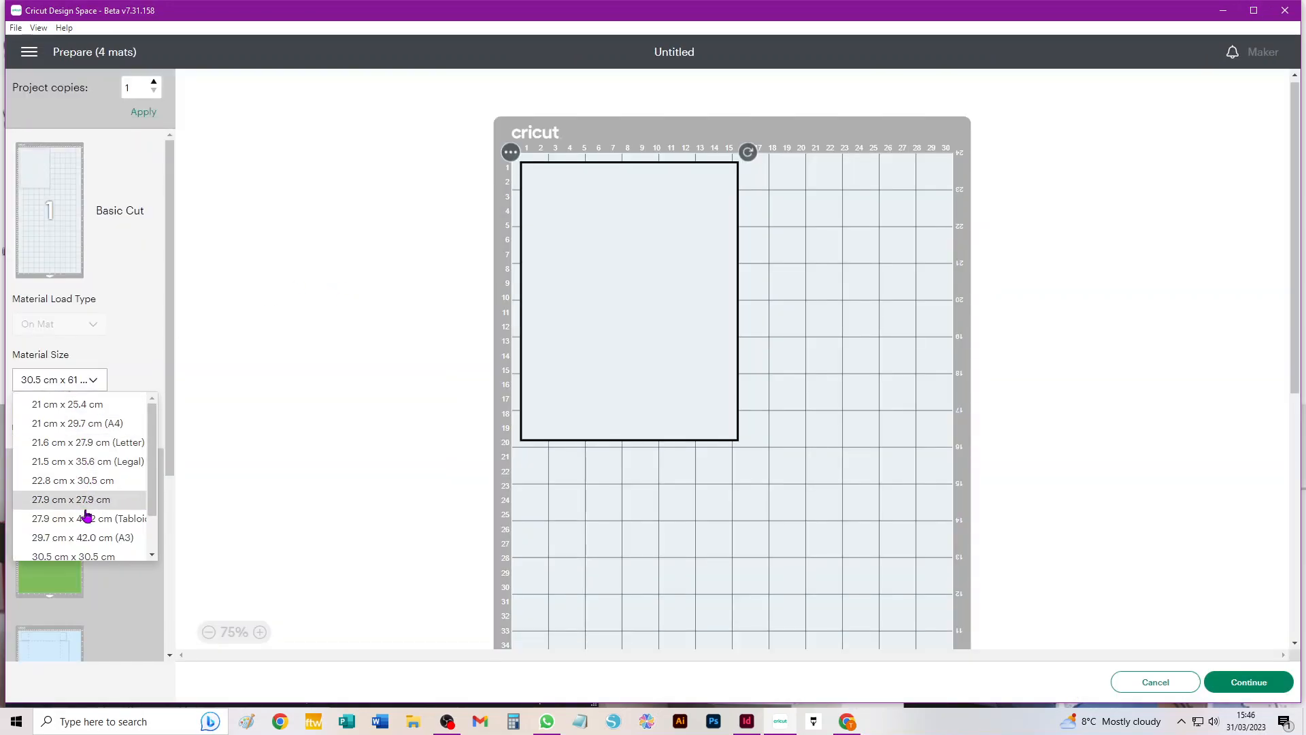
pyautogui.click(76, 422)
pyautogui.scroll(-3, 103, 432)
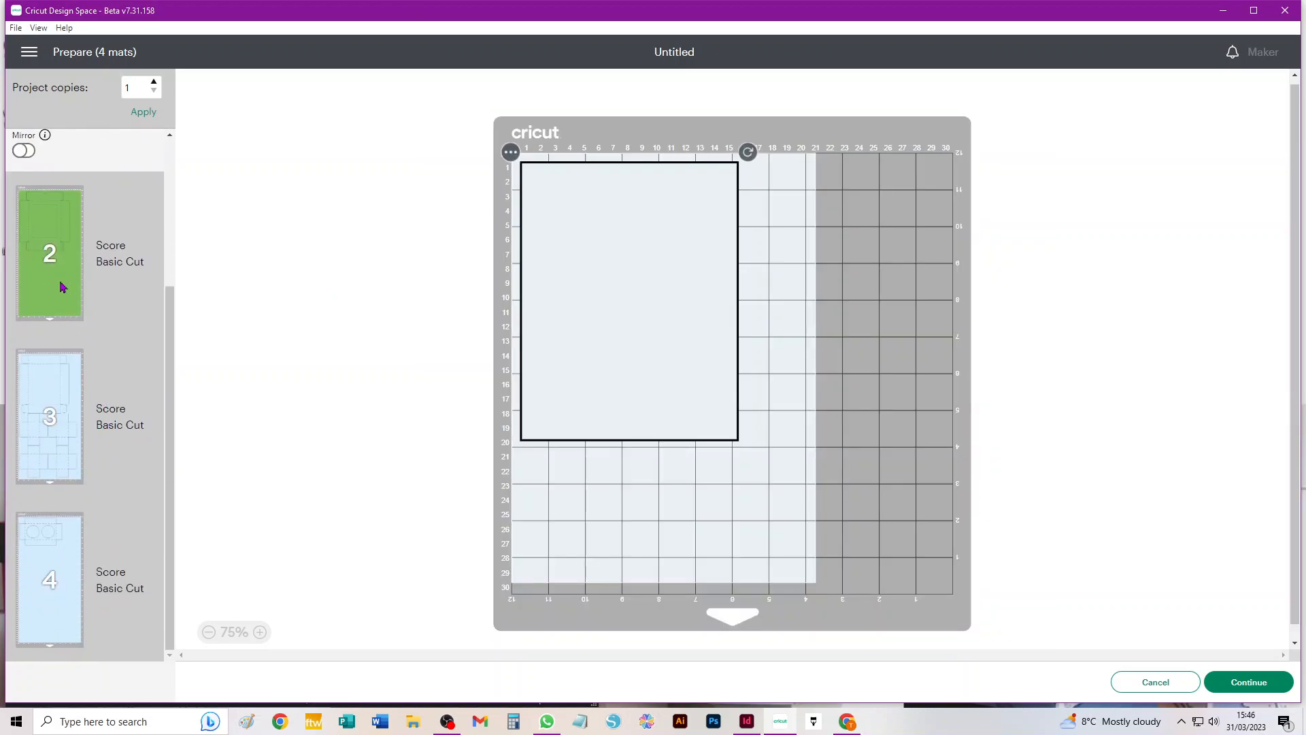
# Step: Set the material size of the green frame's mat 2 and the blue pieces' mat 3 to 30.5 cm x 30.5 cm
pyautogui.click(47, 255)
pyautogui.click(79, 271)
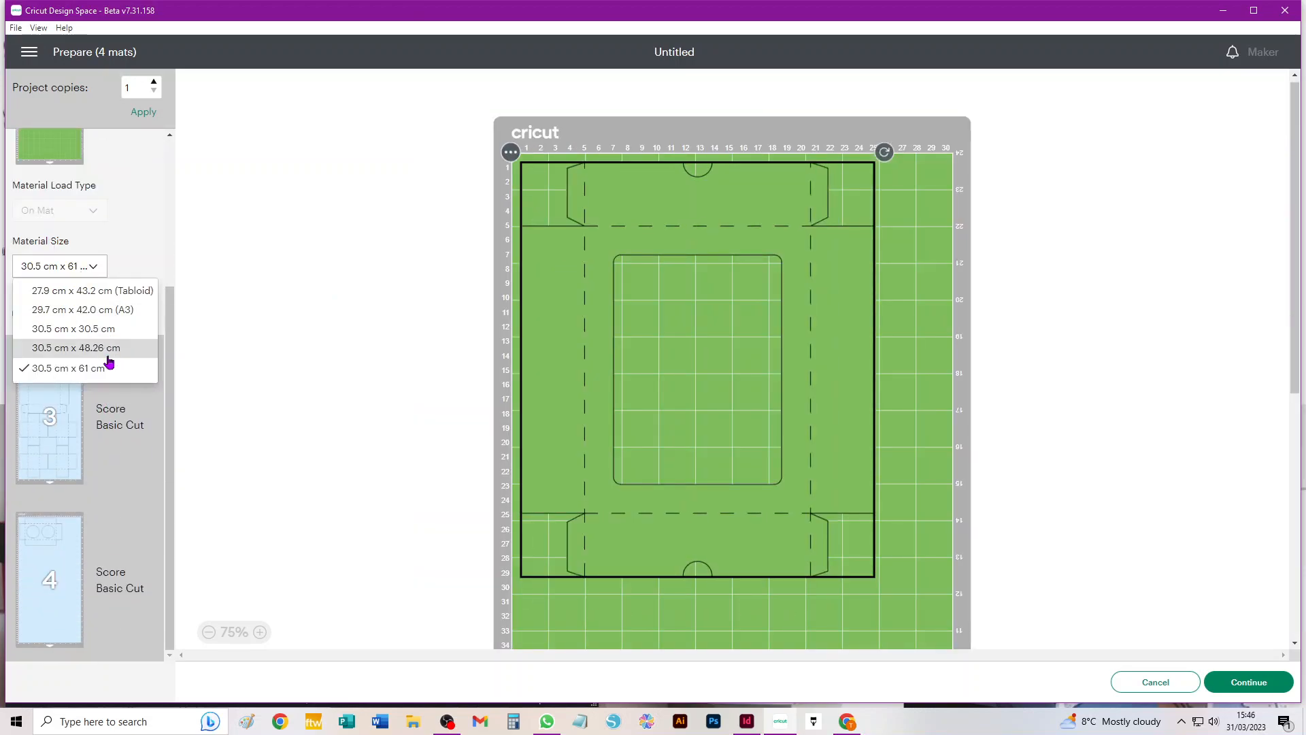
pyautogui.click(68, 330)
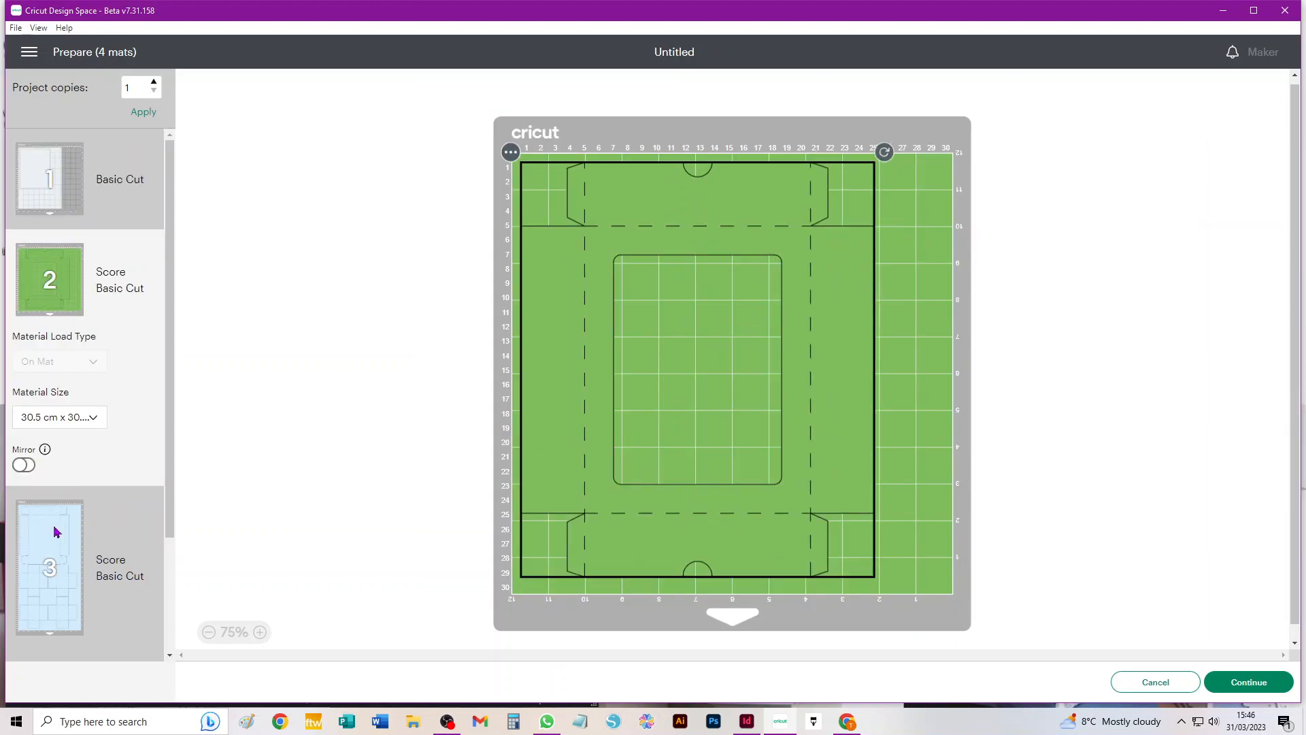
pyautogui.click(56, 531)
pyautogui.click(76, 587)
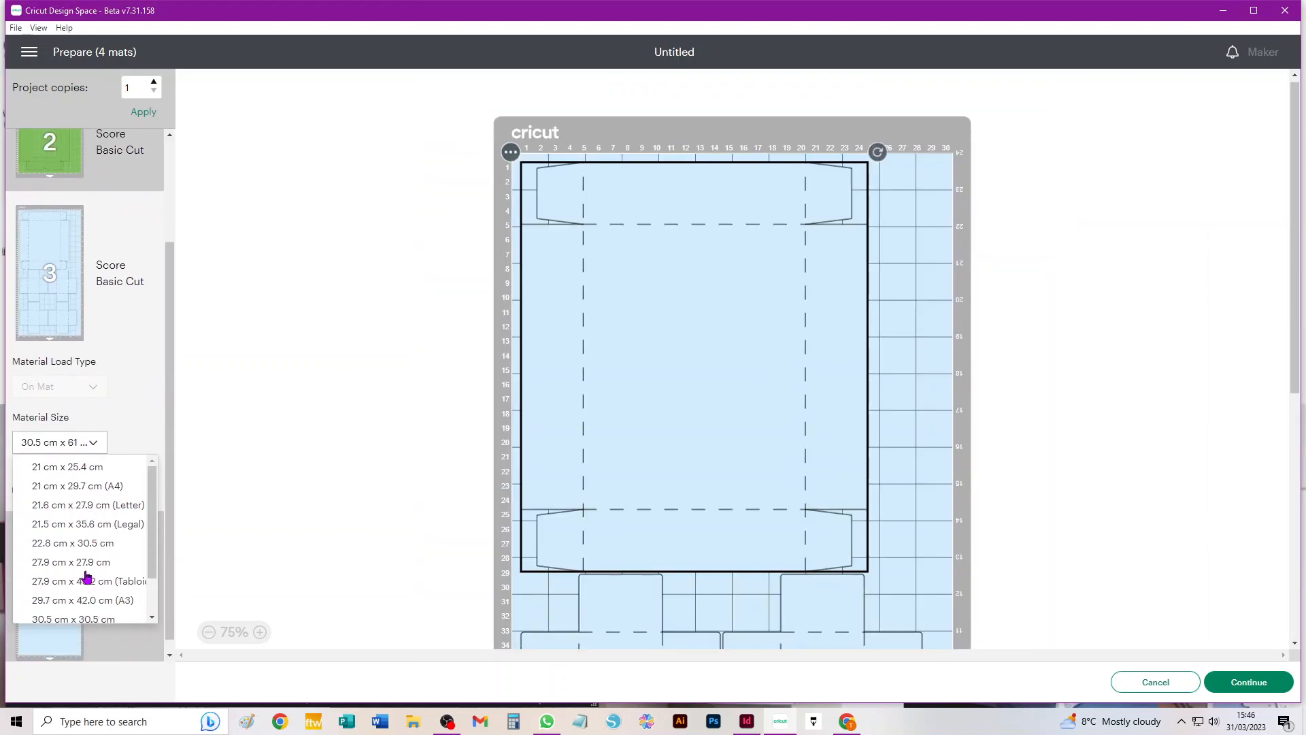
pyautogui.click(97, 608)
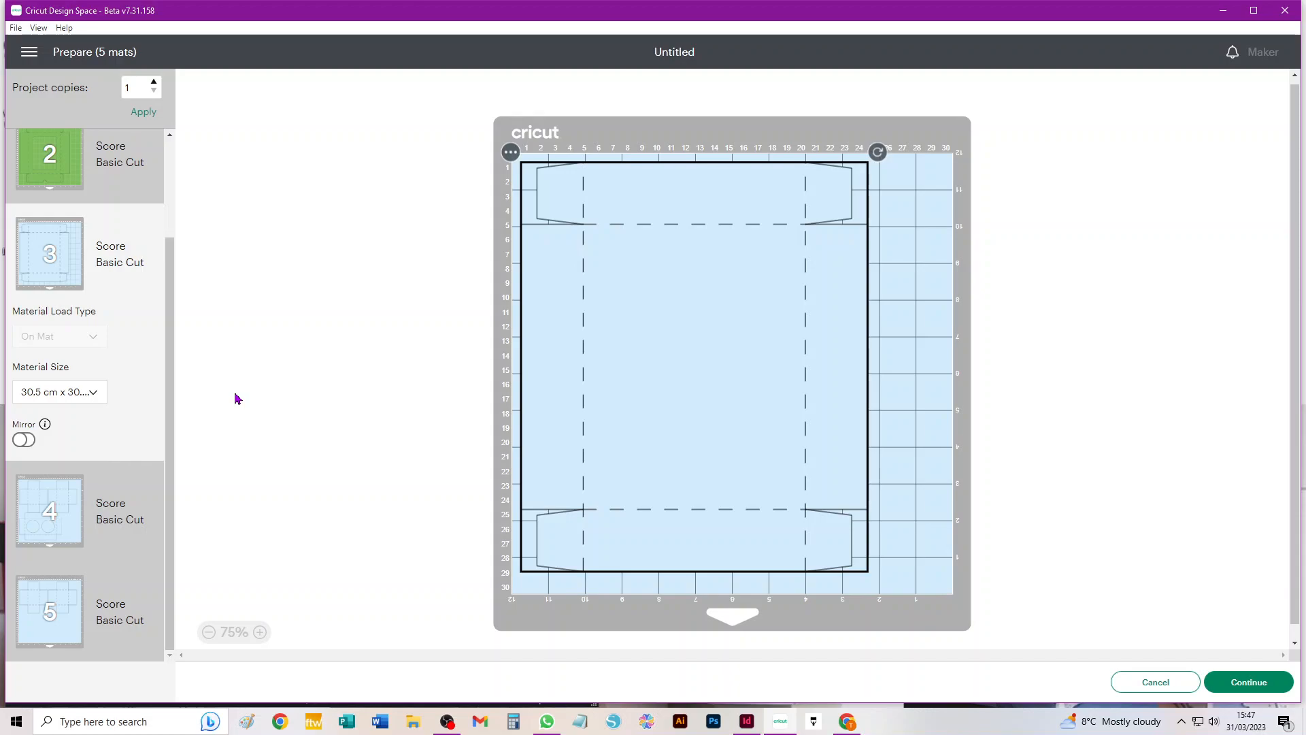
pyautogui.scroll(2, 76, 420)
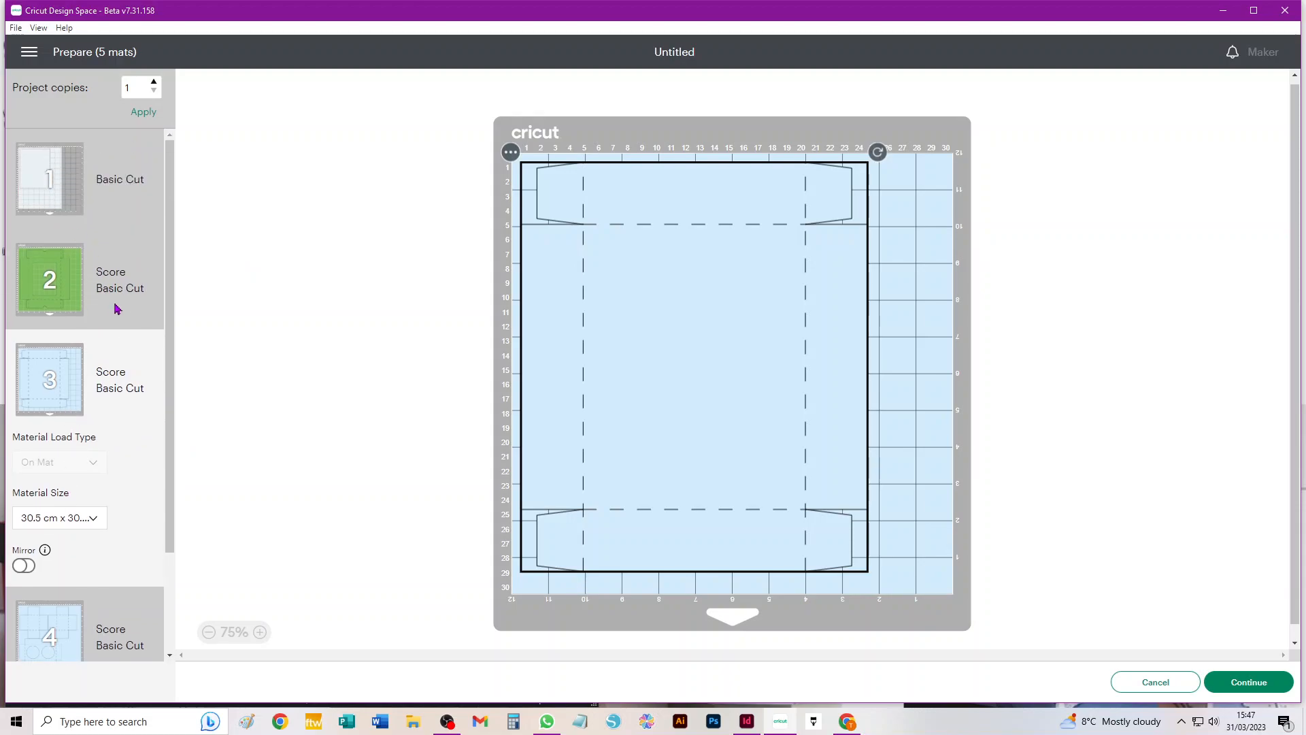
# Step: Return to the canvas and undo the added square-cornered cross copies and the deletion of the rounded blue cross
pyautogui.scroll(-2, 117, 303)
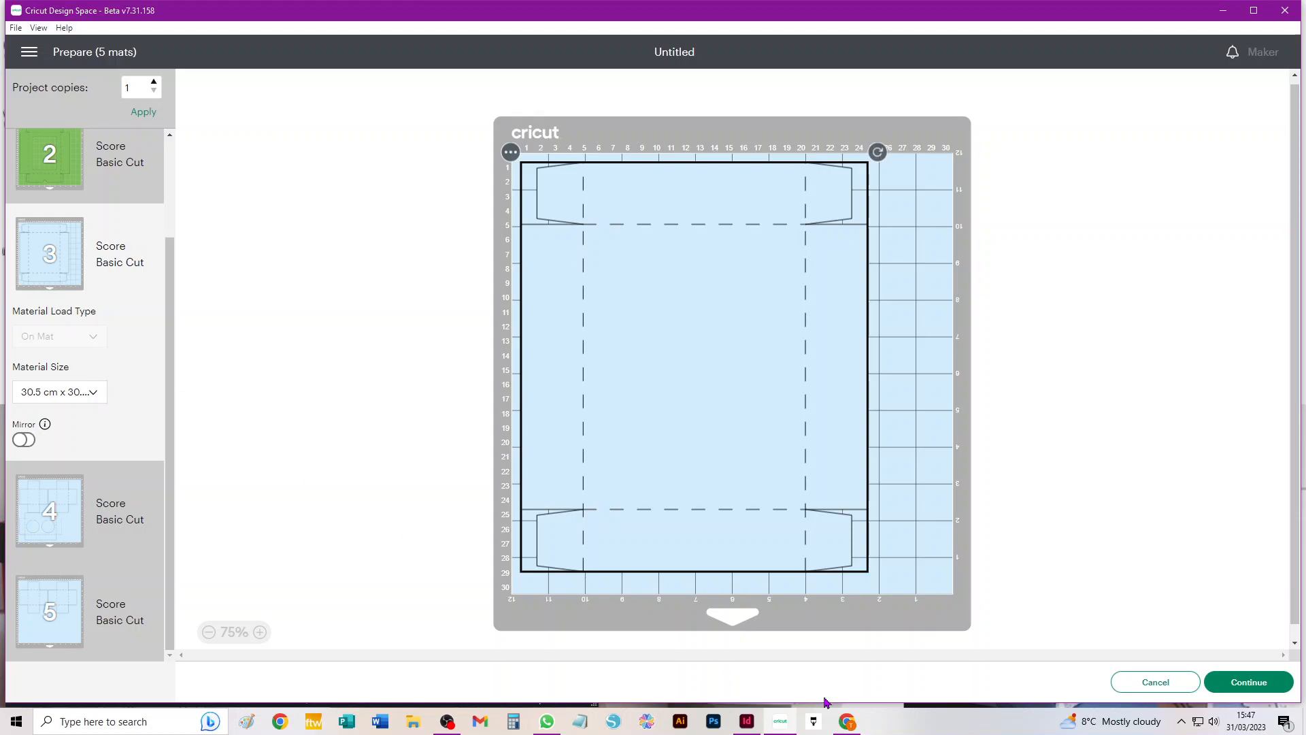
pyautogui.click(1180, 686)
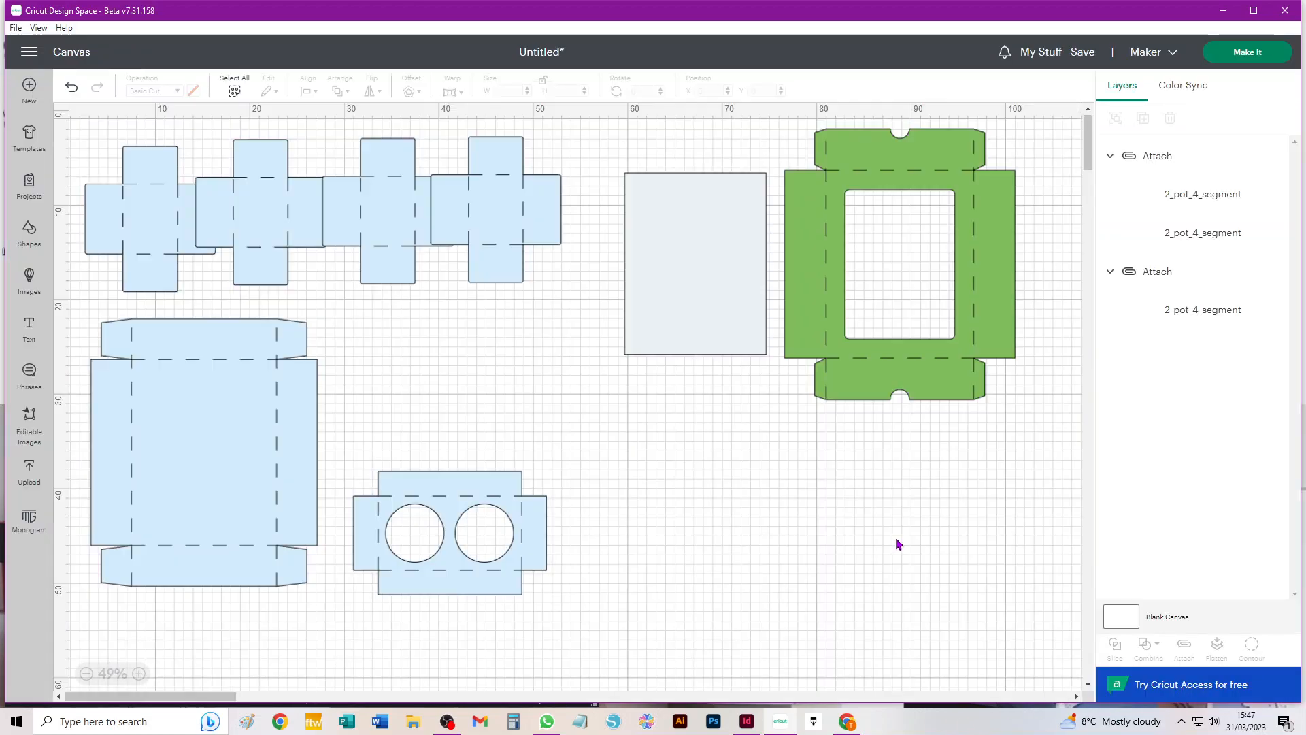
pyautogui.click(73, 88)
pyautogui.click(73, 88)
pyautogui.click(73, 89)
pyautogui.click(73, 88)
pyautogui.click(72, 88)
pyautogui.click(73, 88)
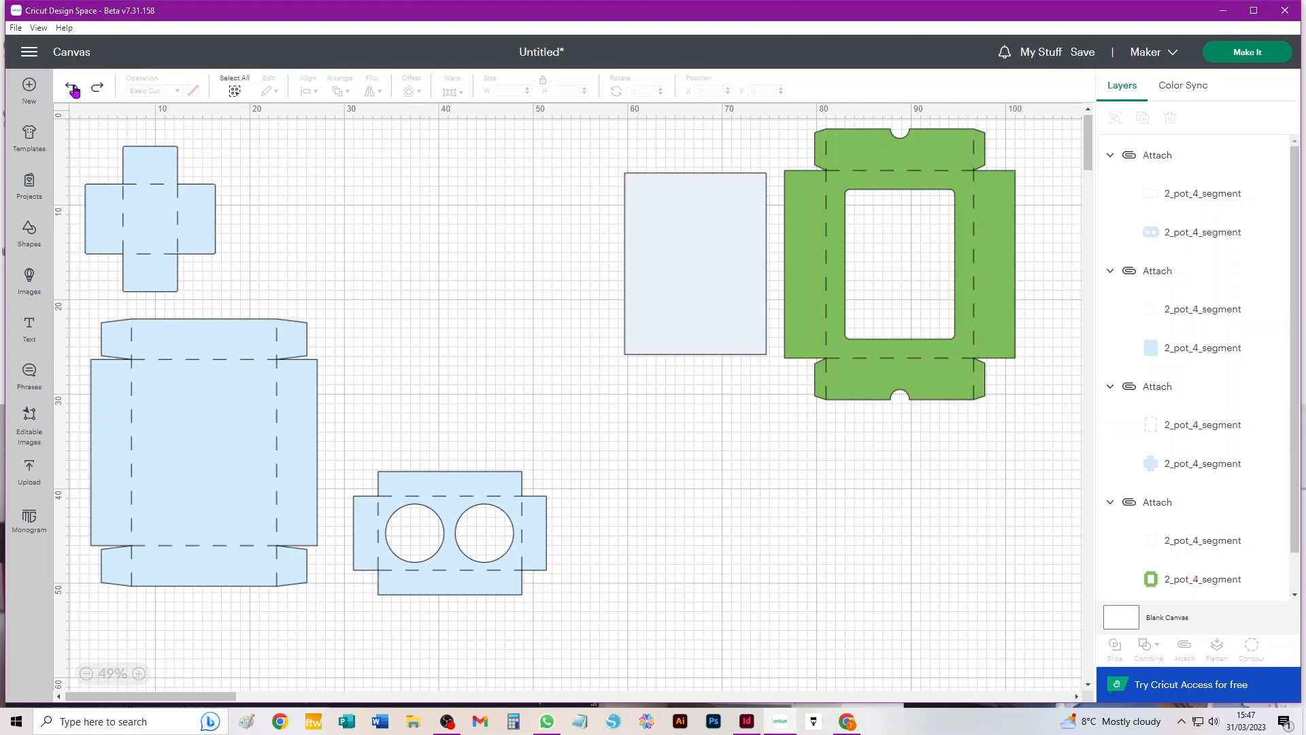
pyautogui.click(73, 89)
# Step: Delete the grey panel, the green window frame and the small square-cornered cross
pyautogui.moveTo(589, 147); pyautogui.dragTo(969, 366)
pyautogui.press('Delete')
pyautogui.click(182, 218)
pyautogui.press('Delete')
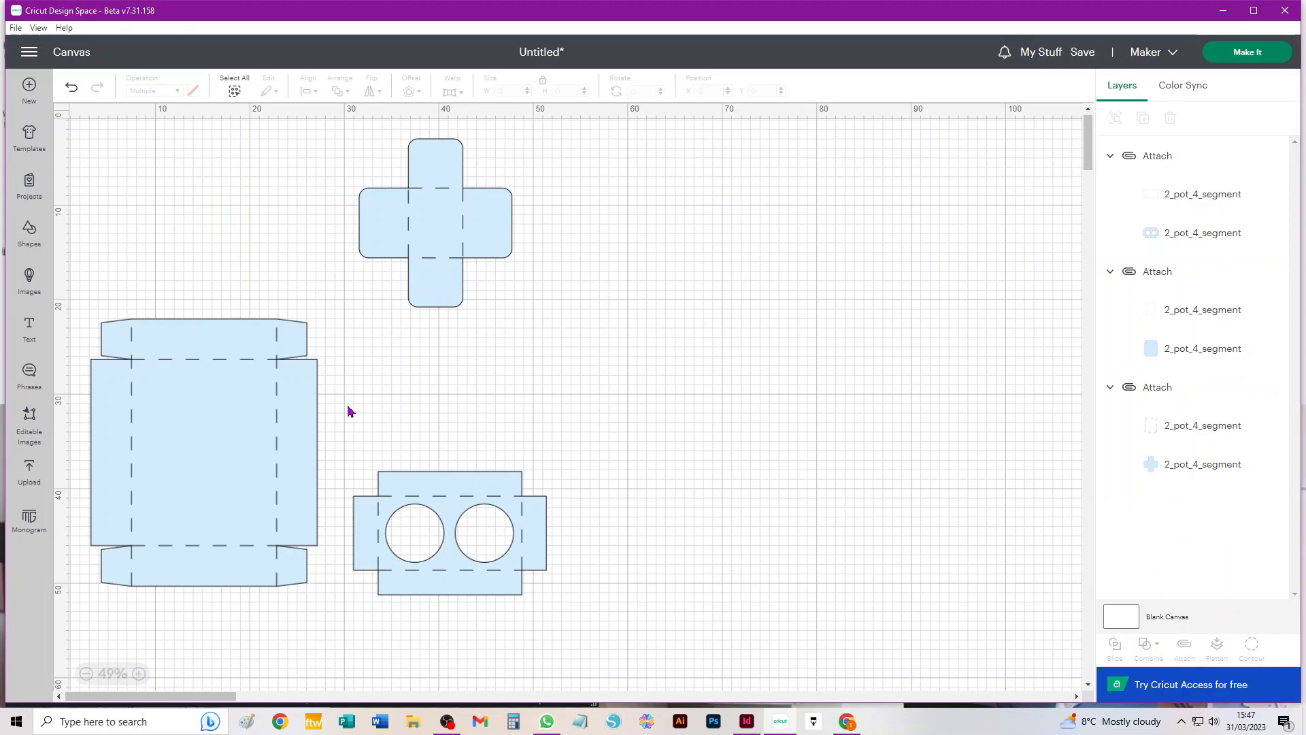
# Step: Copy the rounded blue cross and paste three duplicates of it onto the canvas
pyautogui.click(431, 247)
pyautogui.hotkey('ctrl', 'c')
pyautogui.hotkey('ctrl', 'v')
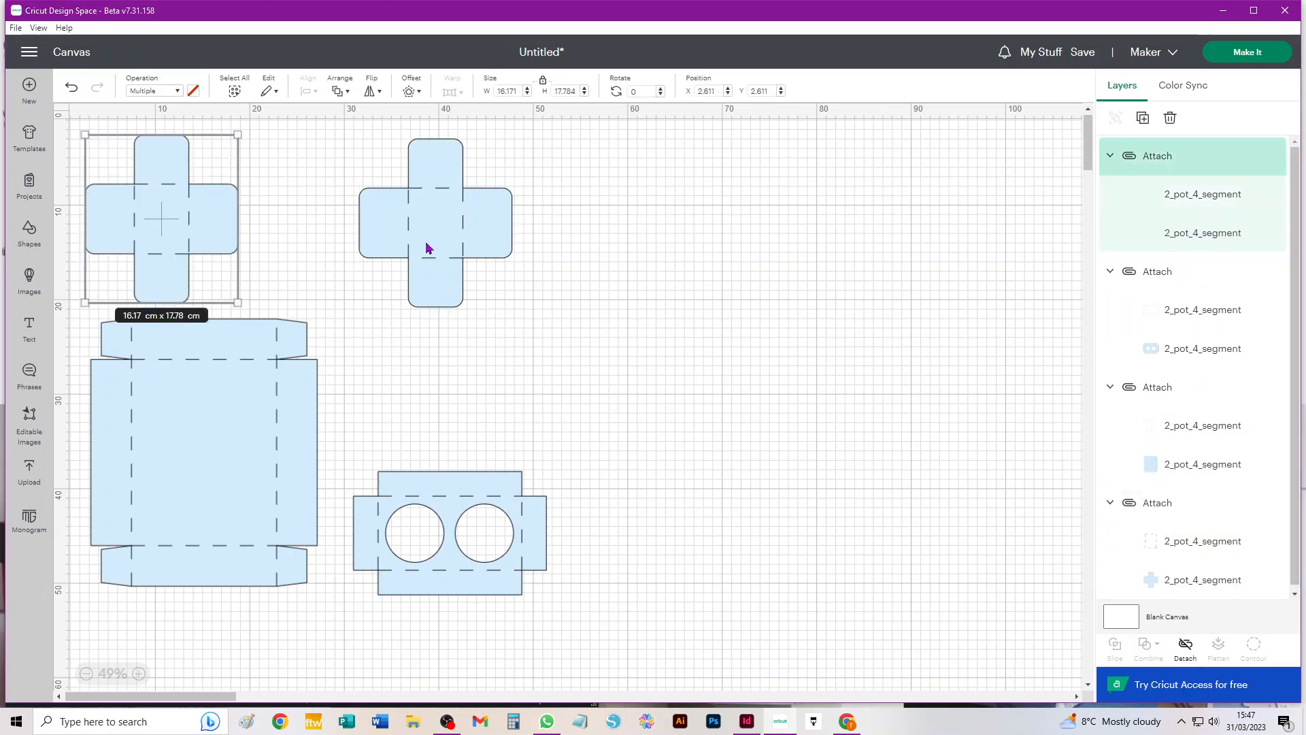
pyautogui.hotkey('ctrl', 'v')
pyautogui.hotkey('ctrl', 'v')
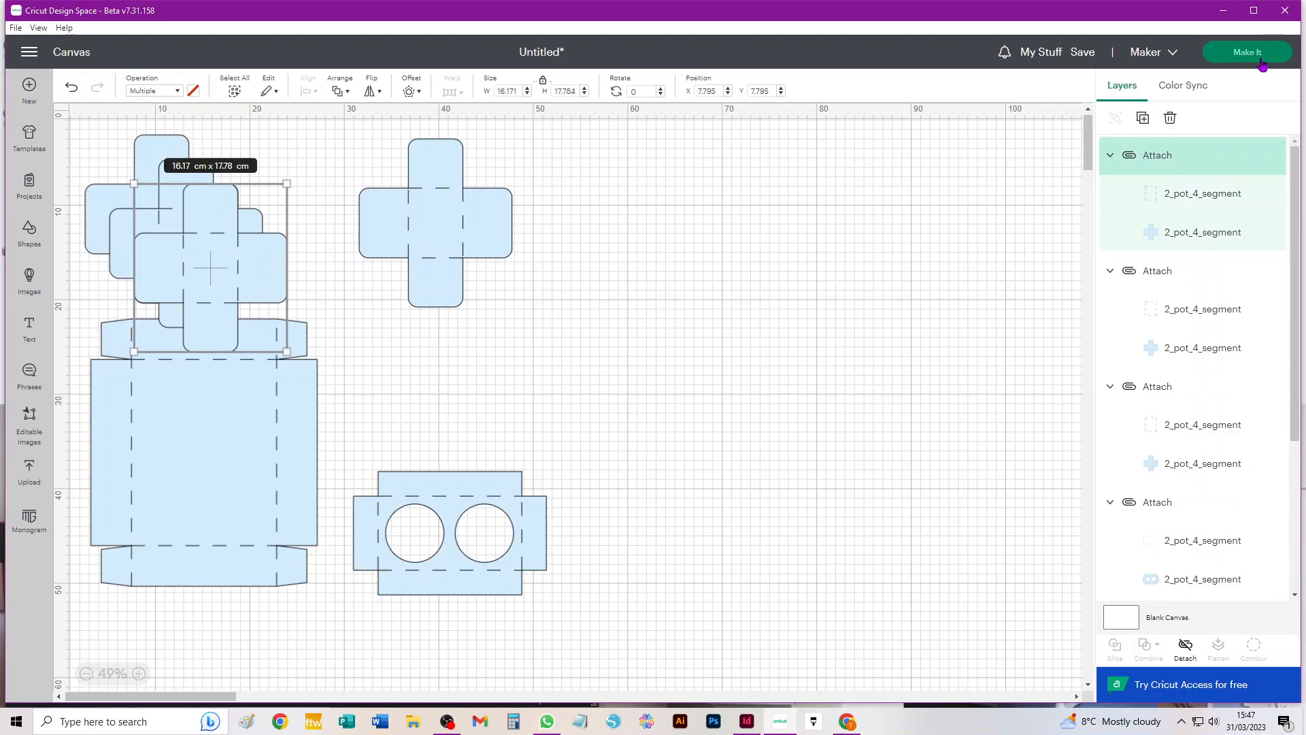
# Step: Prepare the project for cutting and set mat 1's material size to 30.5 cm x 30.5 cm
pyautogui.click(1258, 53)
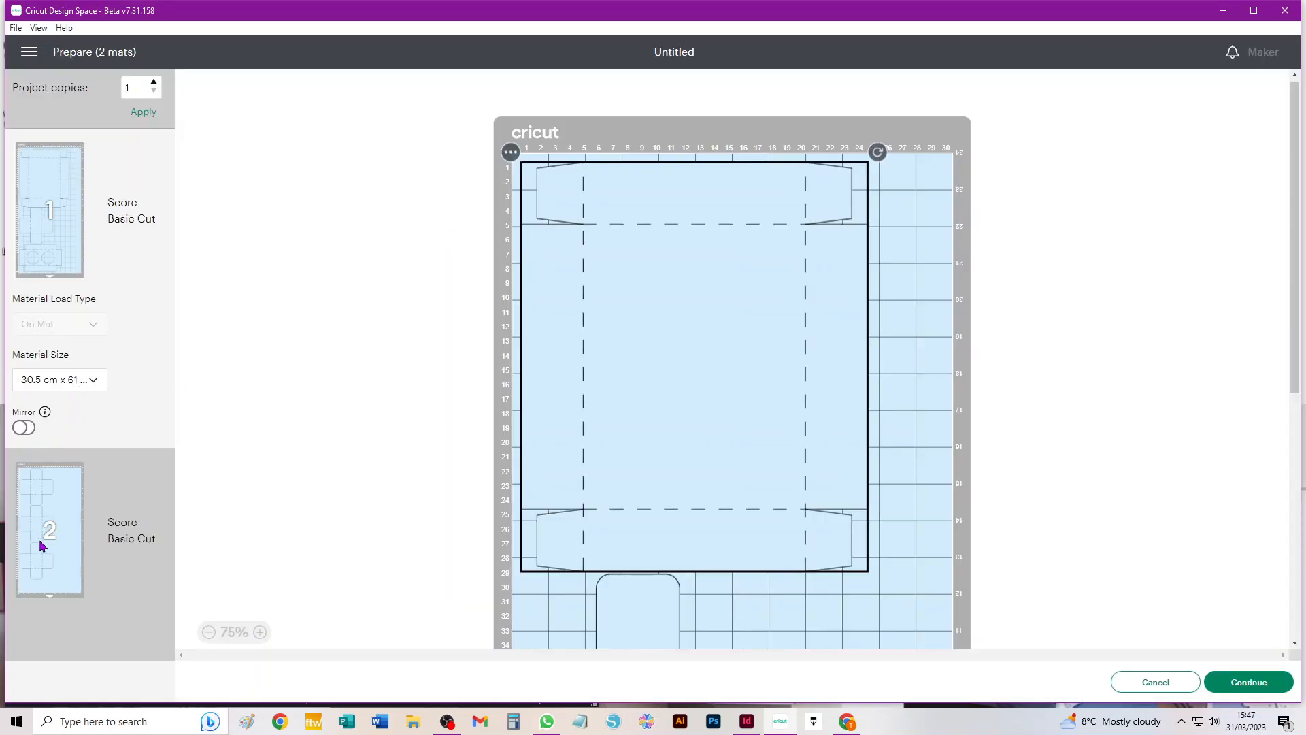
pyautogui.click(68, 390)
pyautogui.scroll(-3, 102, 541)
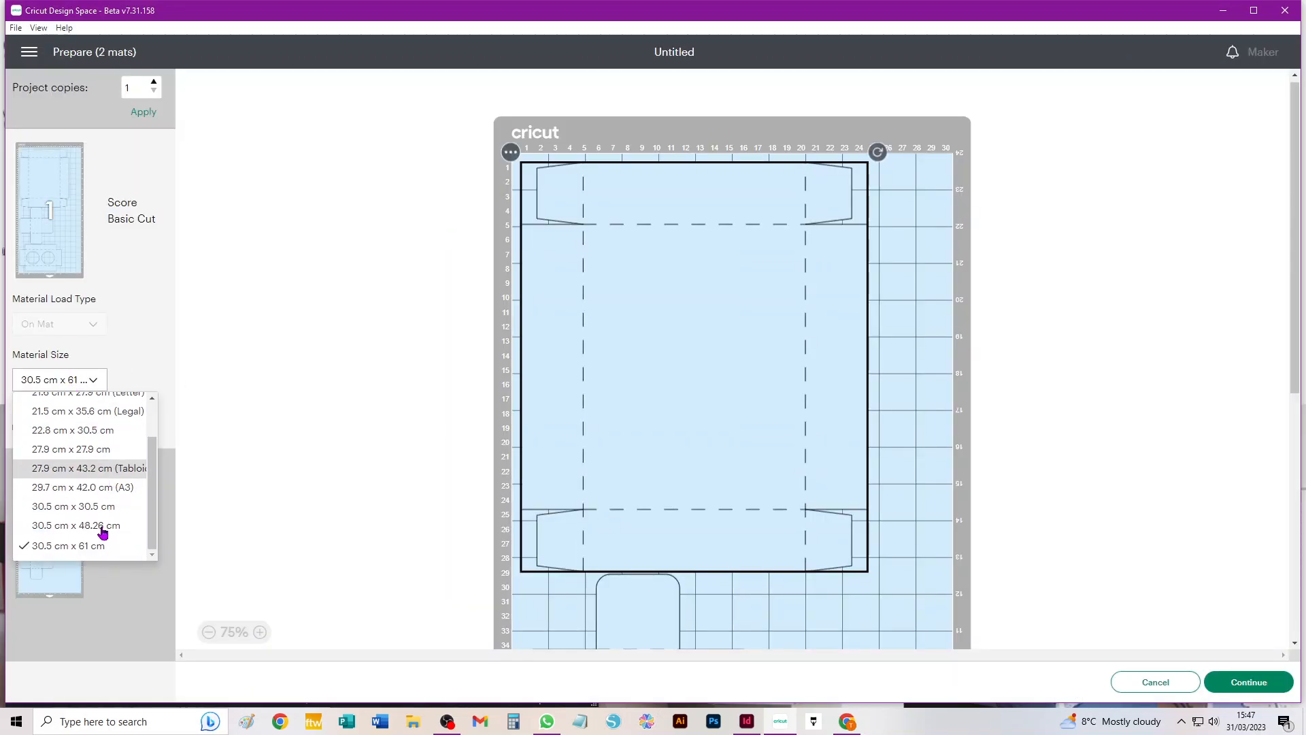
pyautogui.click(95, 508)
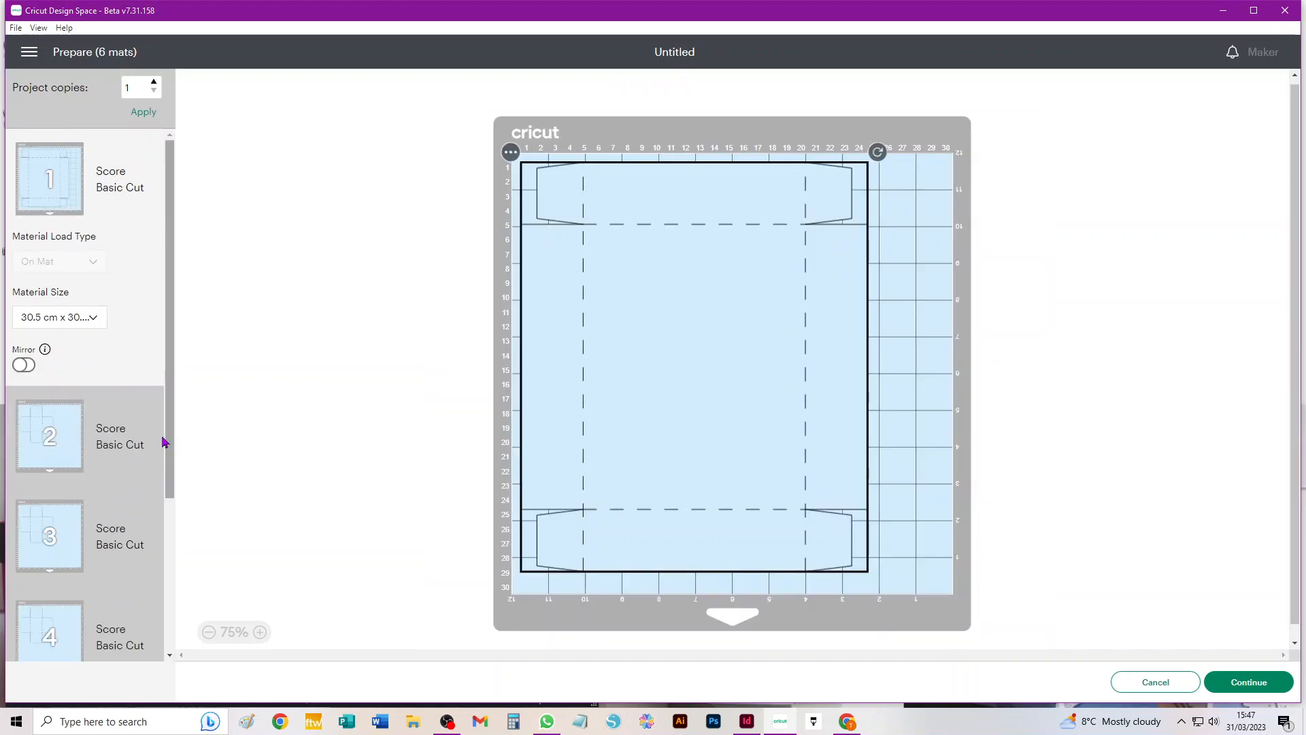
# Step: Move the rounded cross from mat 3 onto mat 2 and place it in the mat's lower-right corner, clear of the other cross
pyautogui.scroll(-3, 123, 491)
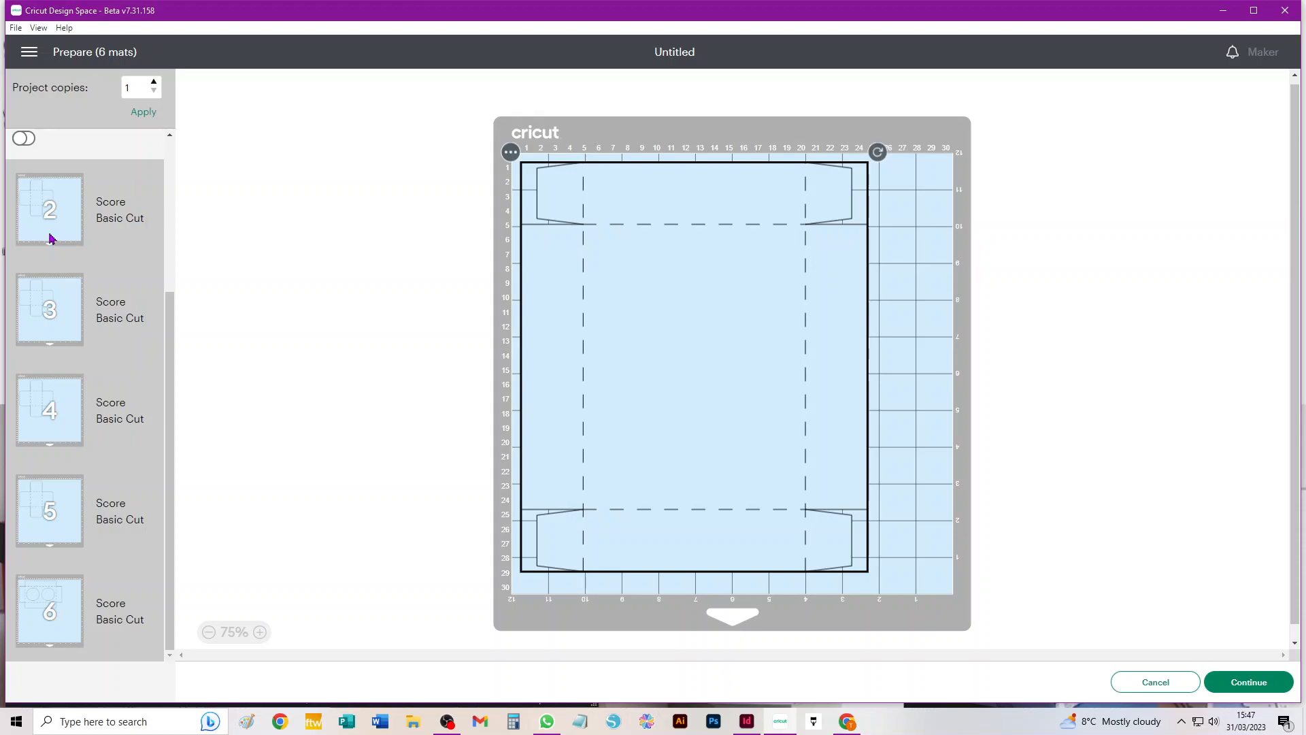
pyautogui.click(56, 306)
pyautogui.click(510, 152)
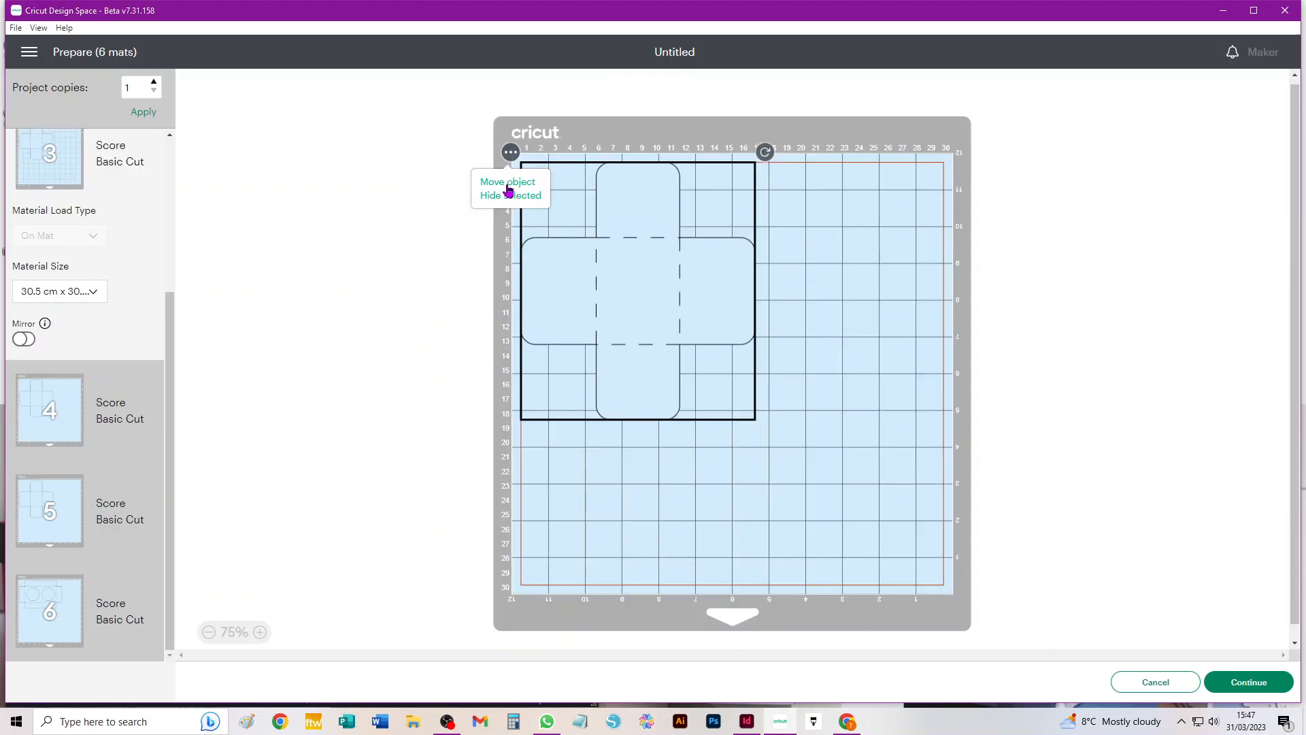
pyautogui.click(504, 183)
pyautogui.click(555, 189)
pyautogui.click(904, 288)
pyautogui.moveTo(687, 299); pyautogui.dragTo(870, 448)
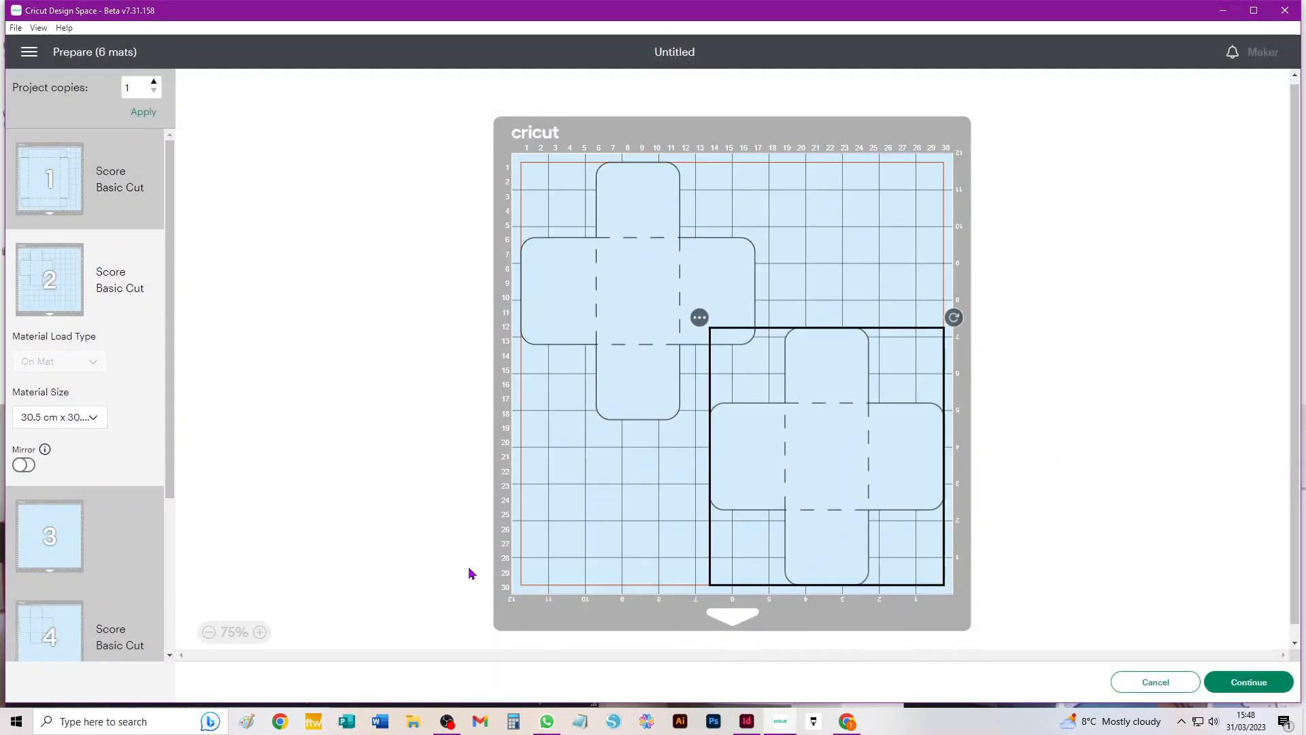
# Step: Move the rounded cross from mat 5 onto mat 4 and place it in that mat's lower-right corner
pyautogui.scroll(-3, 106, 473)
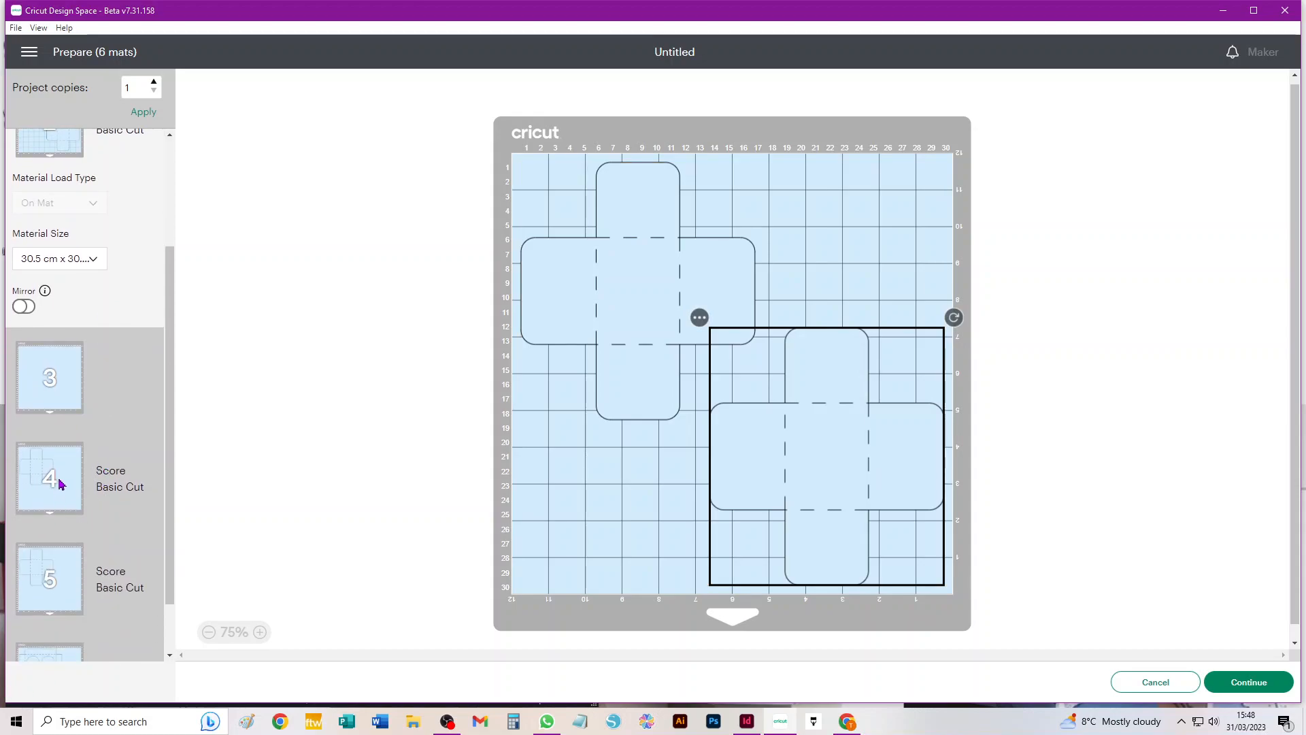
pyautogui.click(45, 586)
pyautogui.click(509, 158)
pyautogui.click(511, 181)
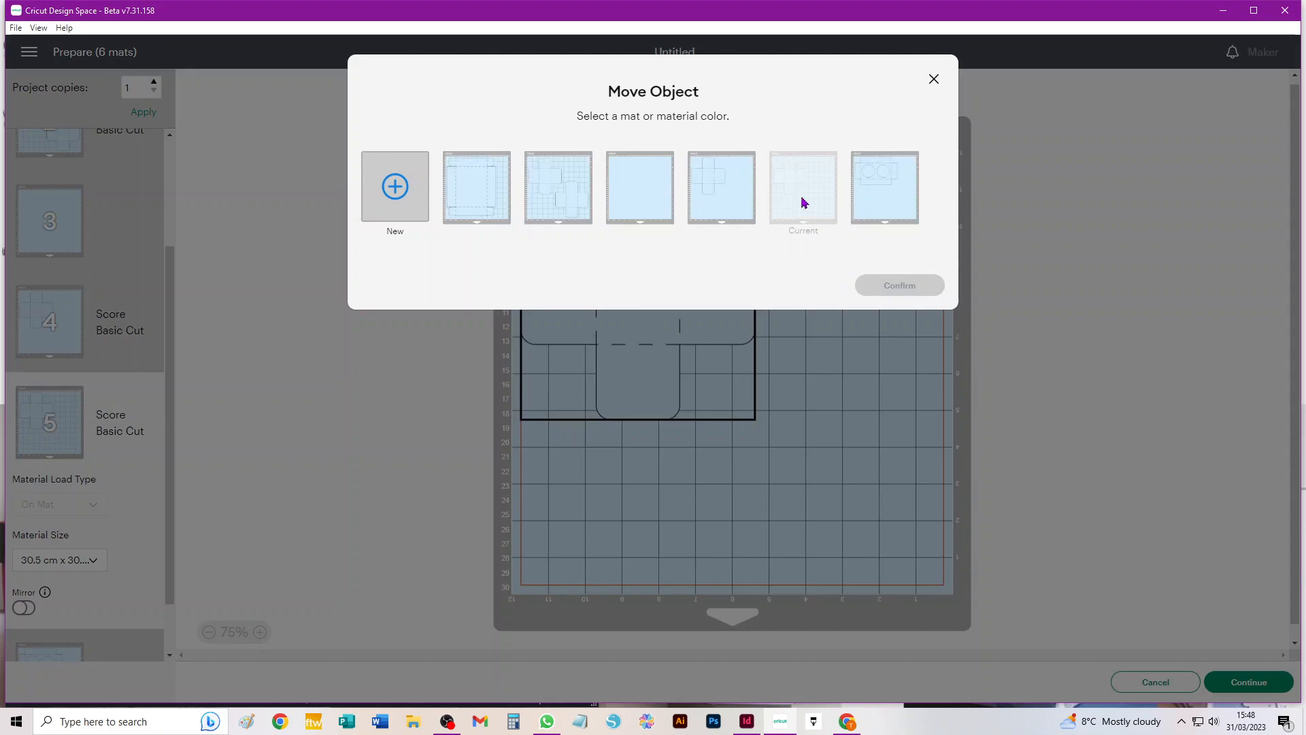
pyautogui.click(708, 180)
pyautogui.click(899, 285)
pyautogui.moveTo(601, 306); pyautogui.dragTo(830, 431)
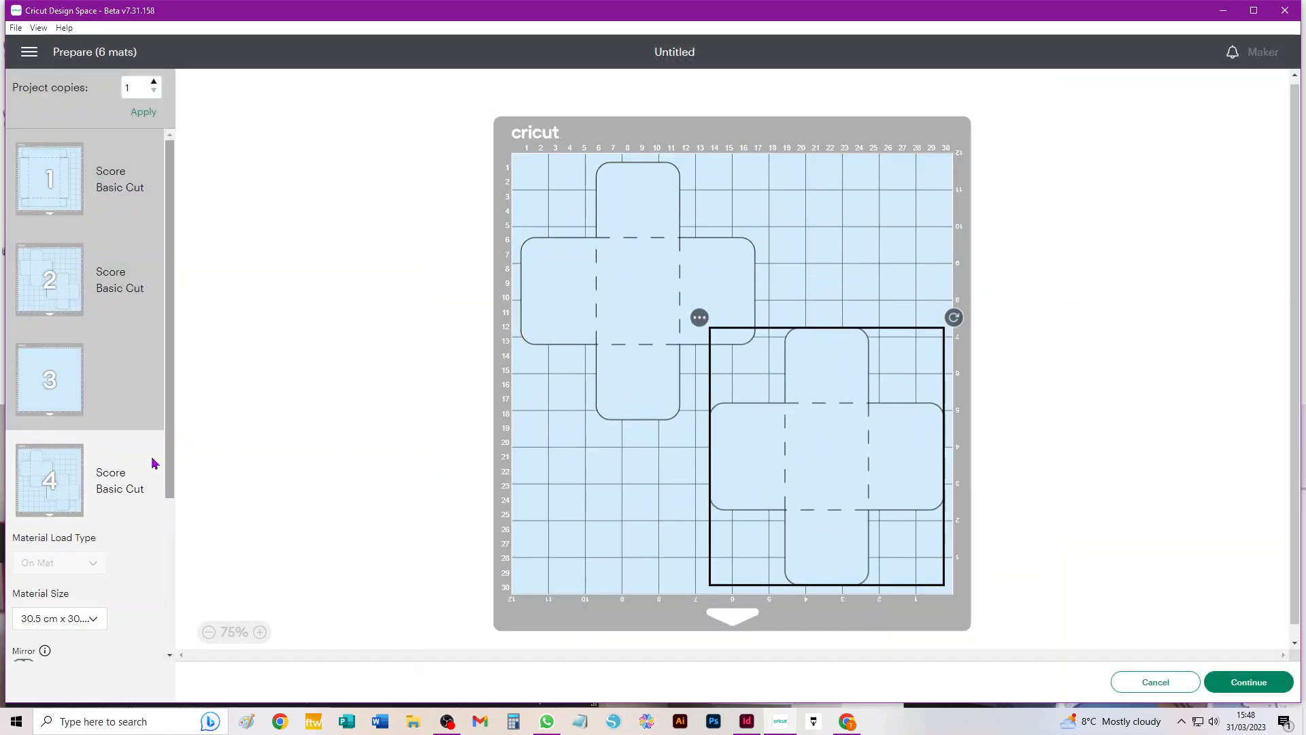
# Step: Check the arranged mats, continue to the Make stage and preview the individual mat layouts there
pyautogui.scroll(-3, 120, 439)
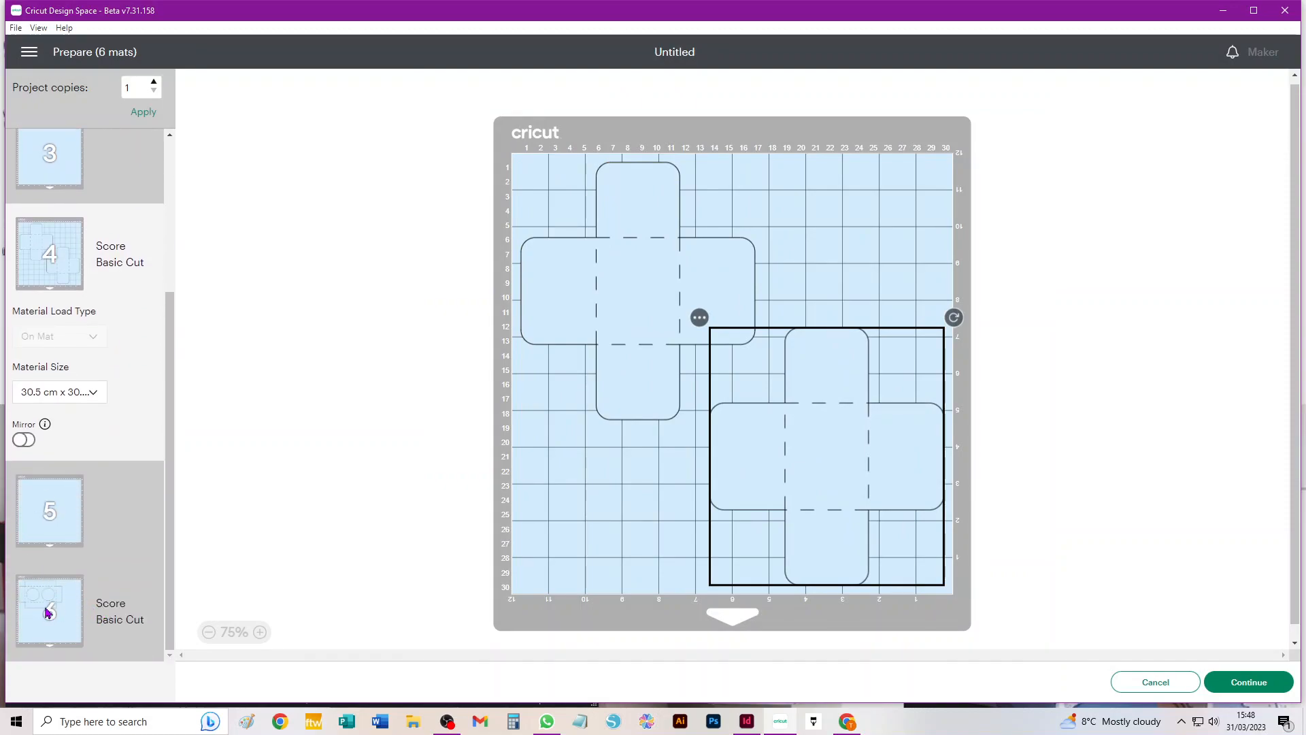
pyautogui.scroll(3, 49, 610)
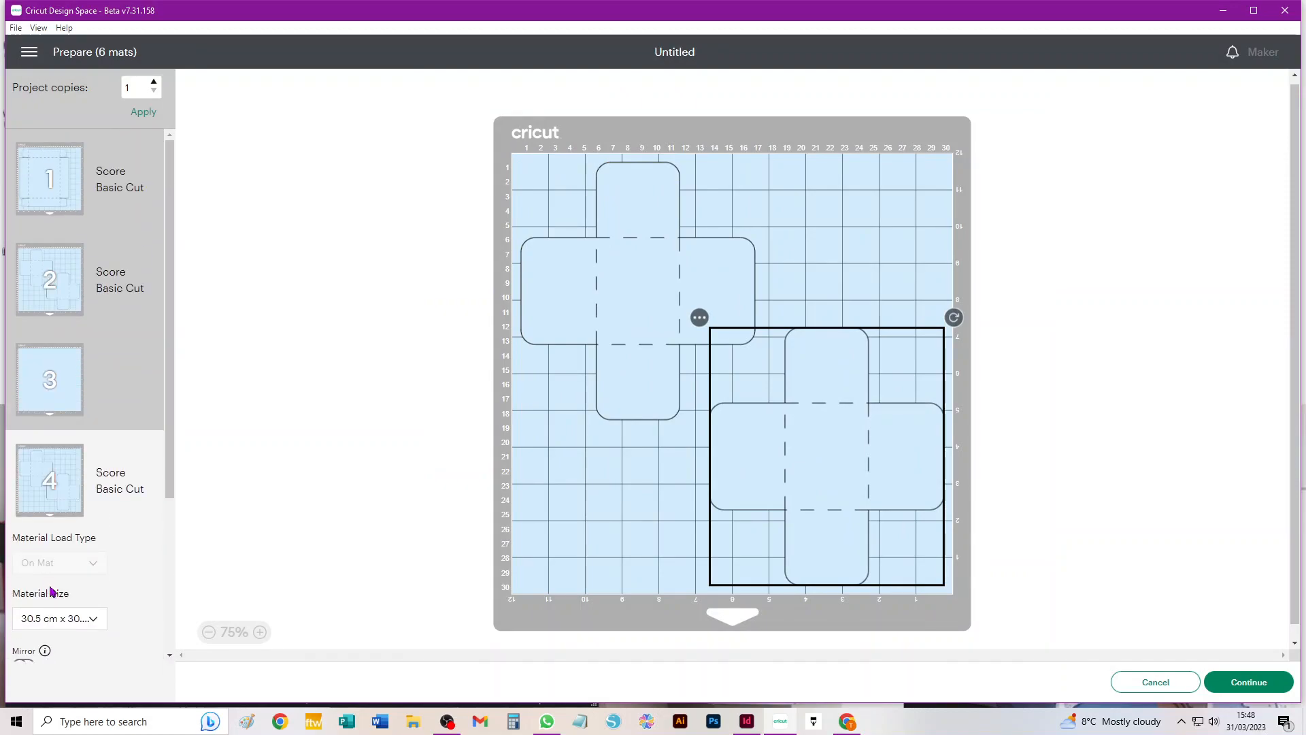
pyautogui.click(1248, 681)
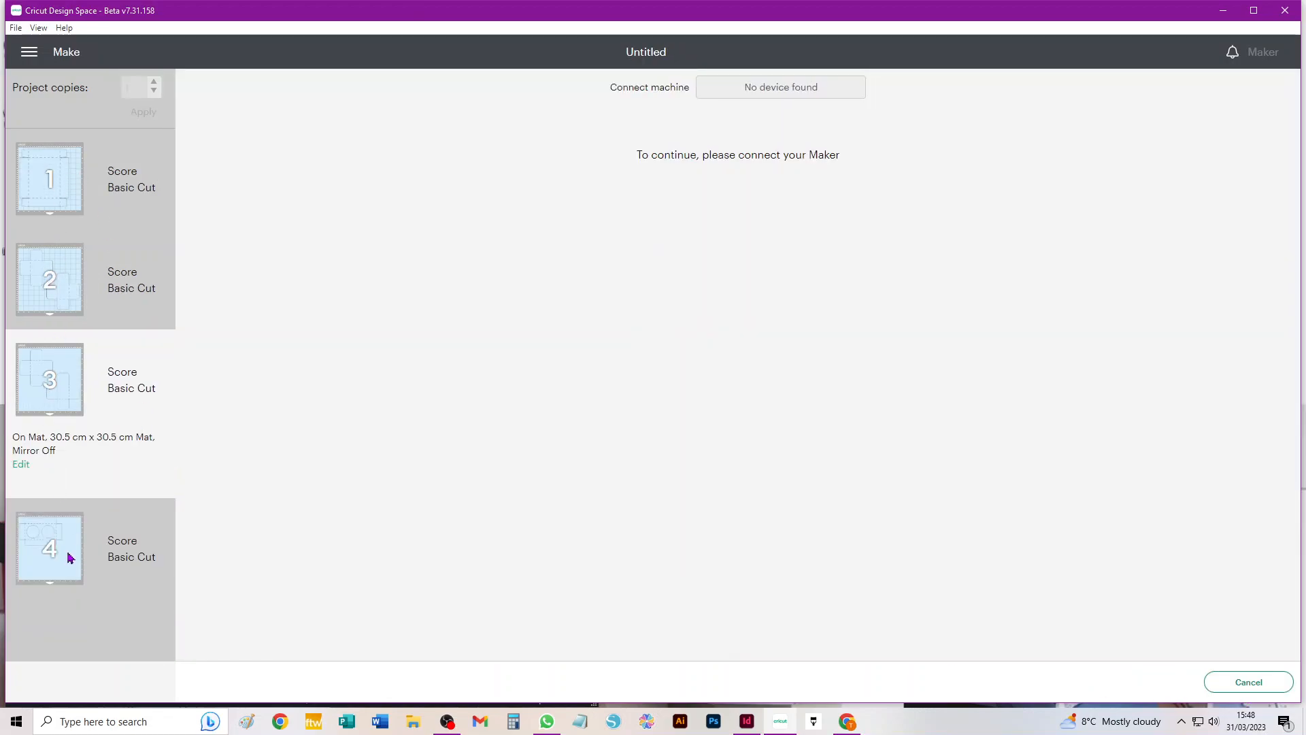
pyautogui.moveTo(66, 555)
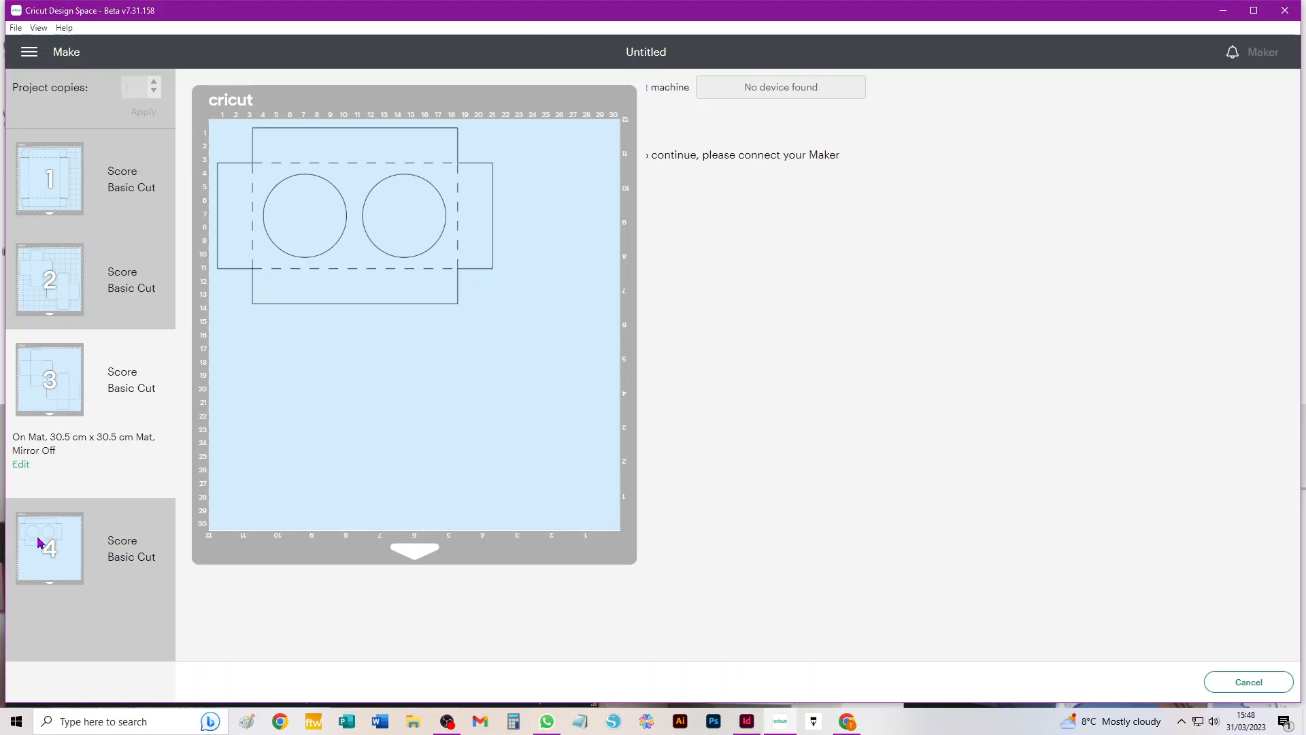
pyautogui.moveTo(61, 220)
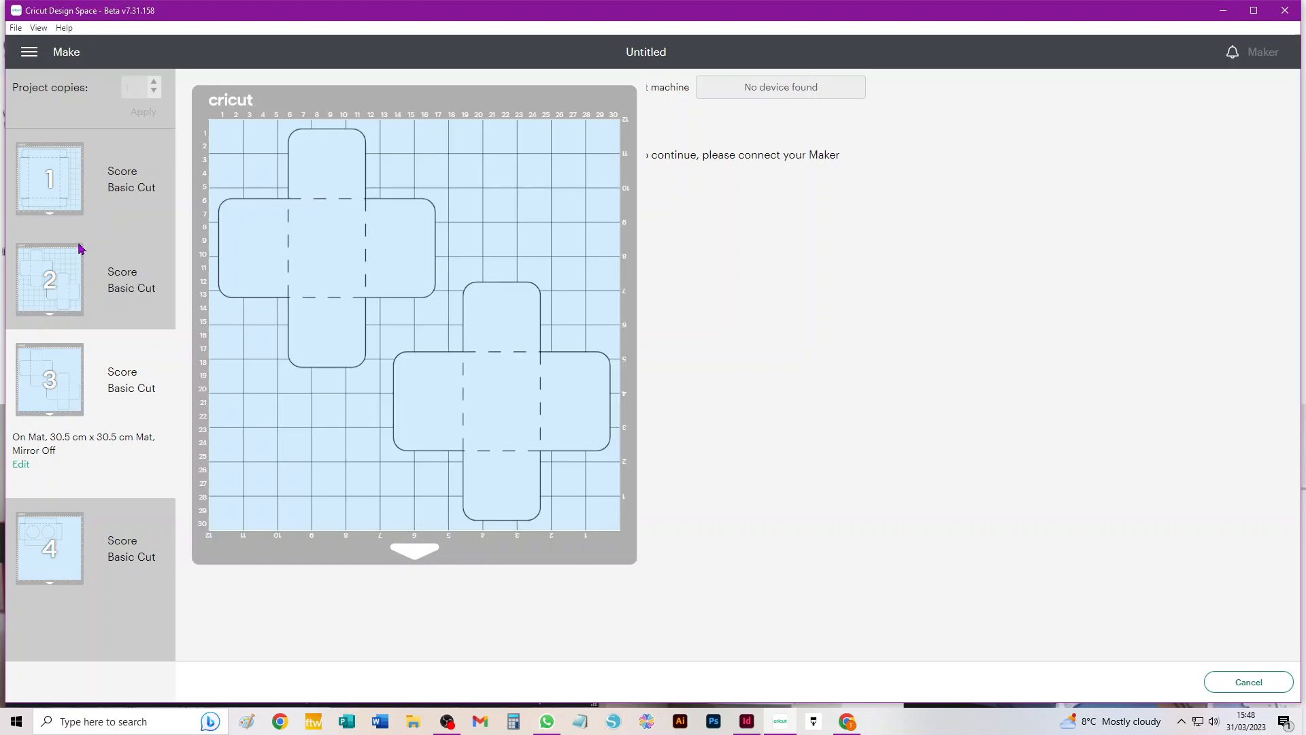
# Step: Cancel the cut, confirm the cancellation and leave mat preparation to return to the canvas
pyautogui.click(1264, 685)
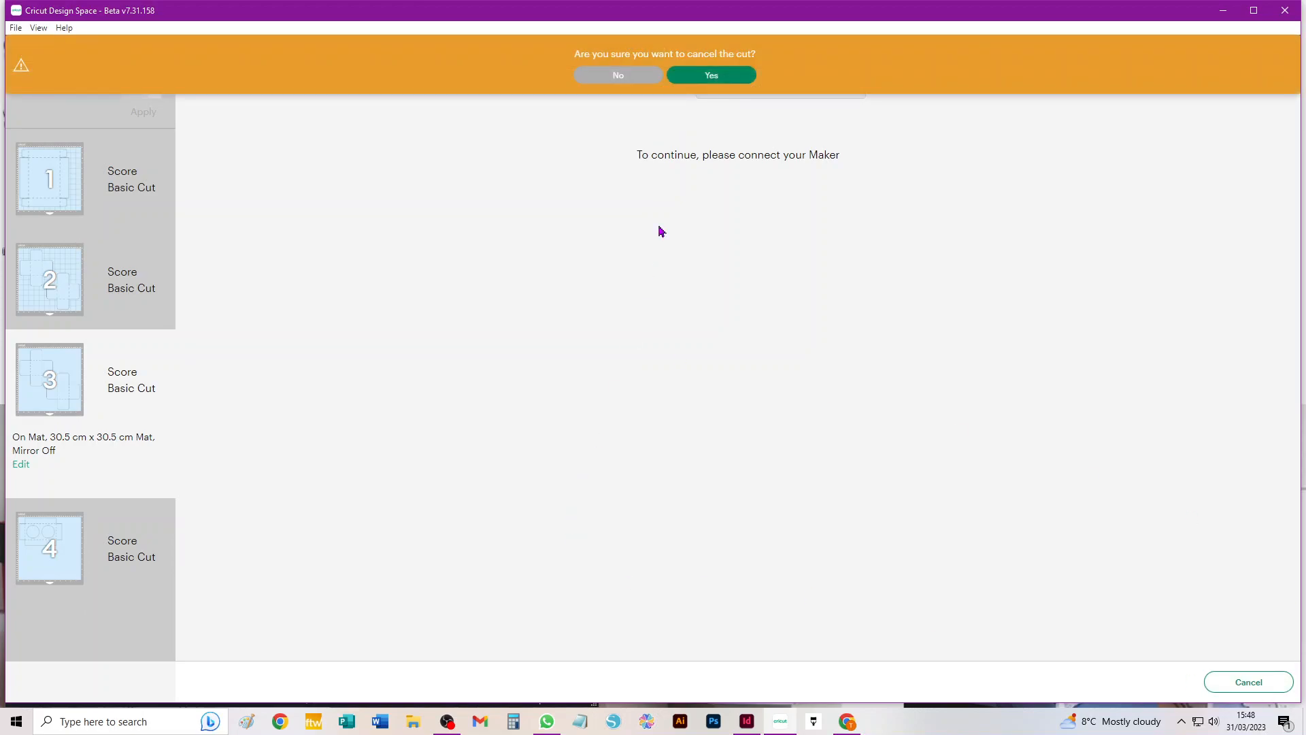
pyautogui.click(701, 77)
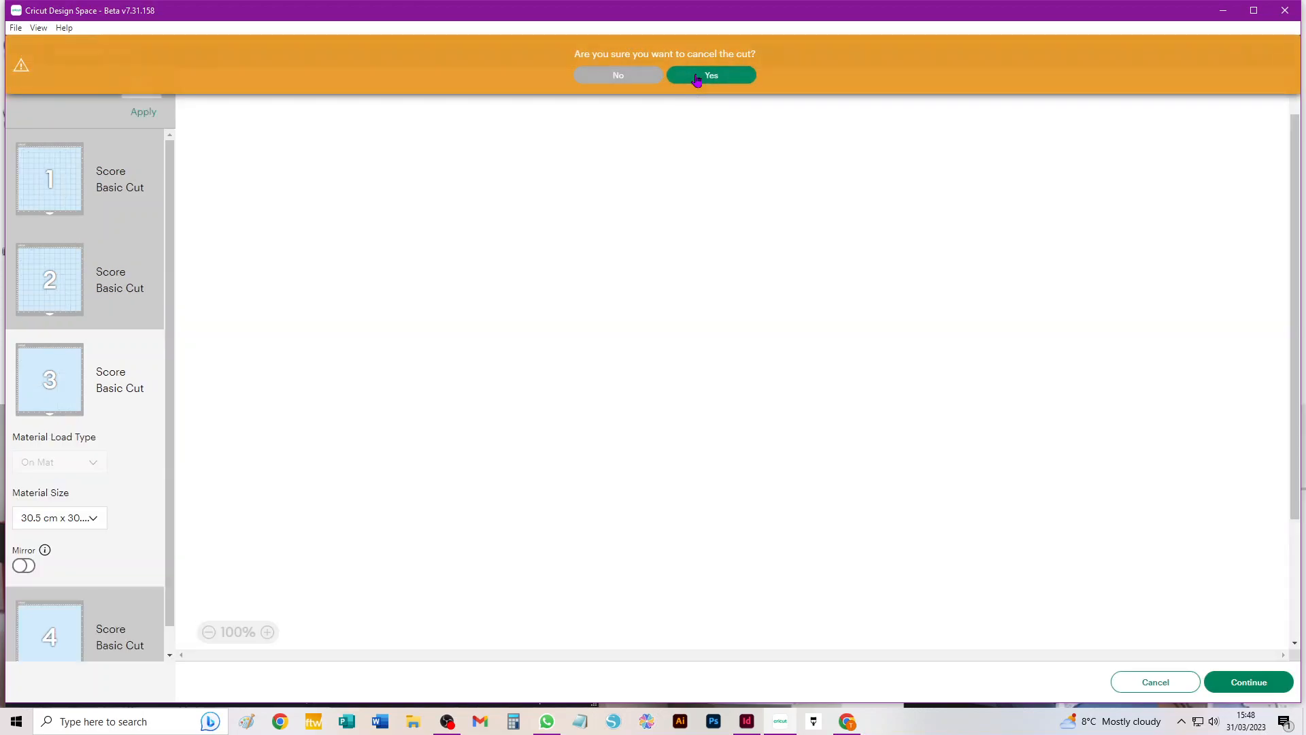
pyautogui.click(1158, 682)
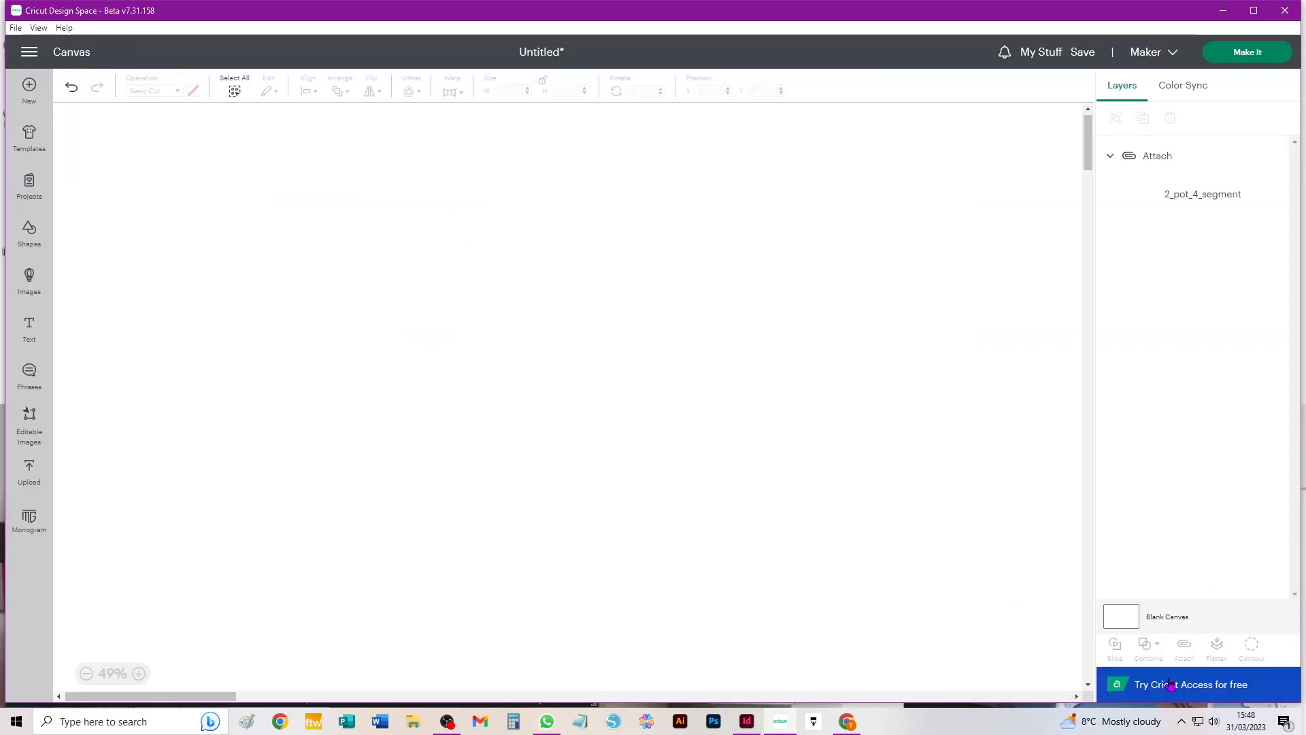